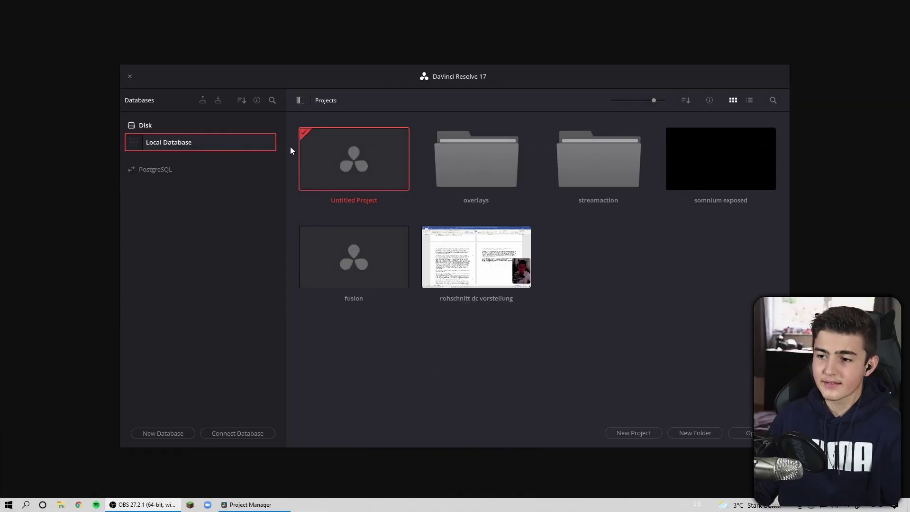
Step: Create a new project named 'Logo Neon' from the Project Manager
click(636, 433)
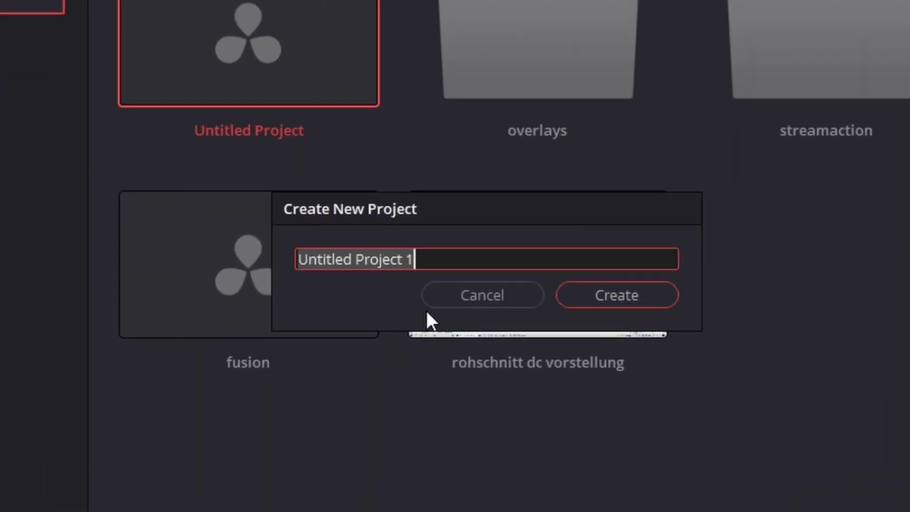
text(Logo Neon)
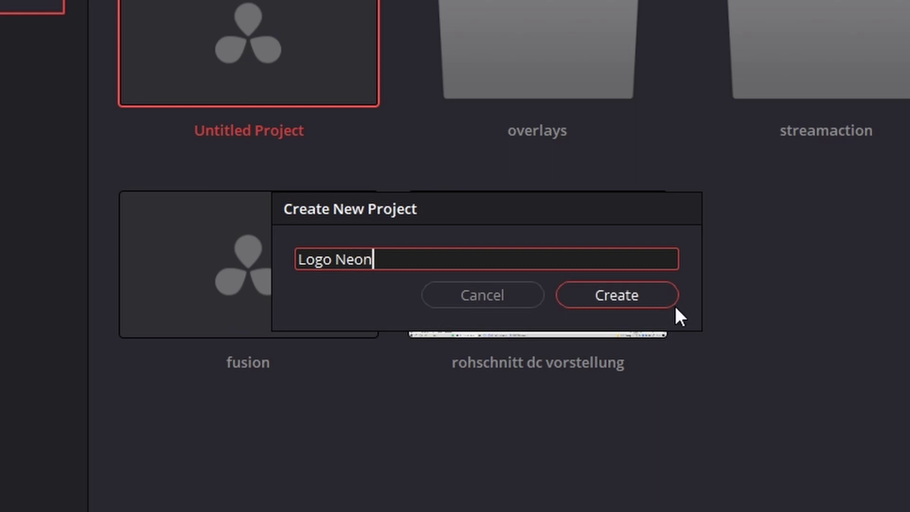
click(673, 304)
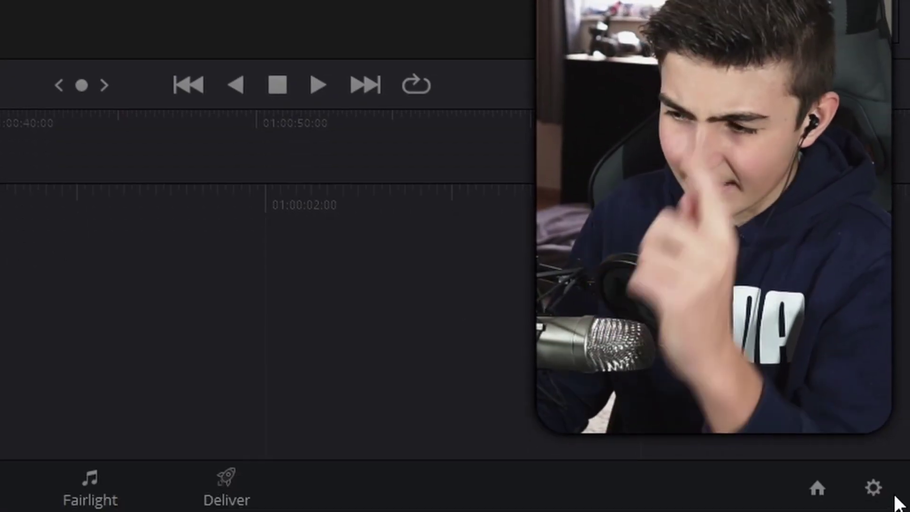
Step: Set the timeline frame rate to 30 fps, enable automatic caching of transitions, and save the project settings
click(876, 485)
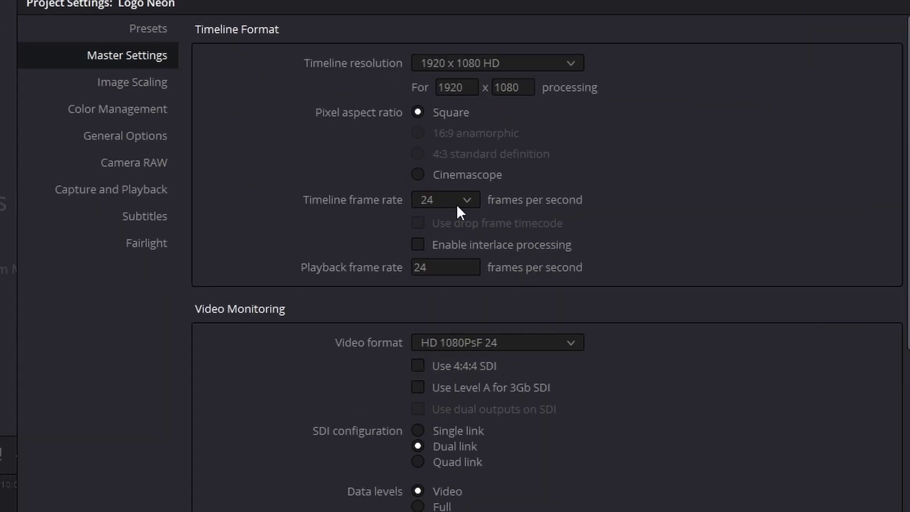
click(457, 206)
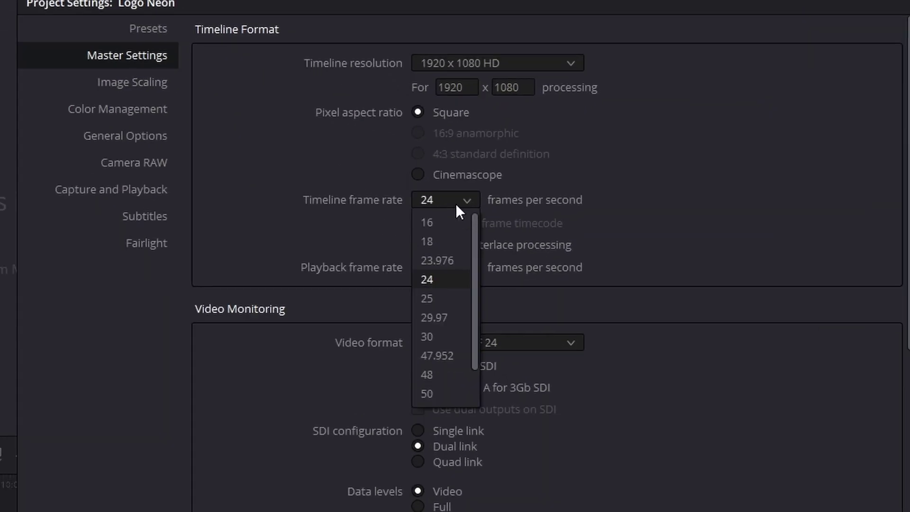
click(424, 345)
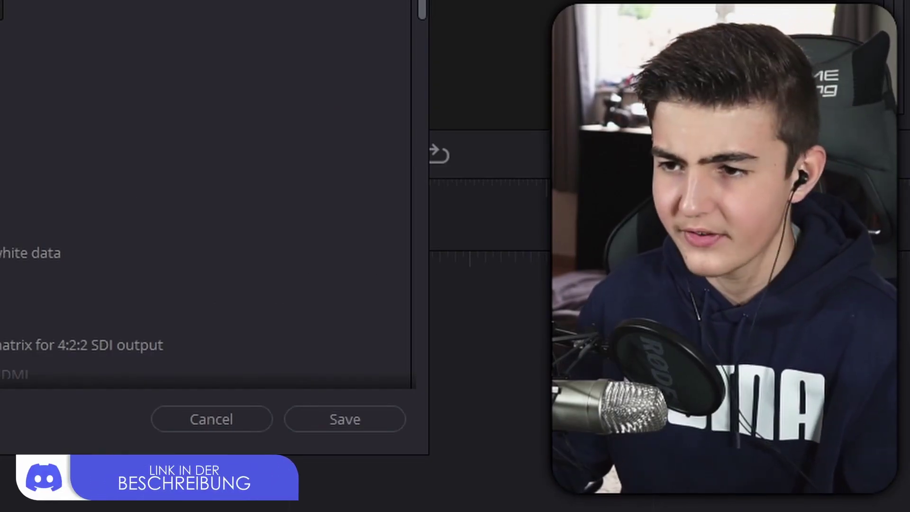
scroll(204, 213, down, 4)
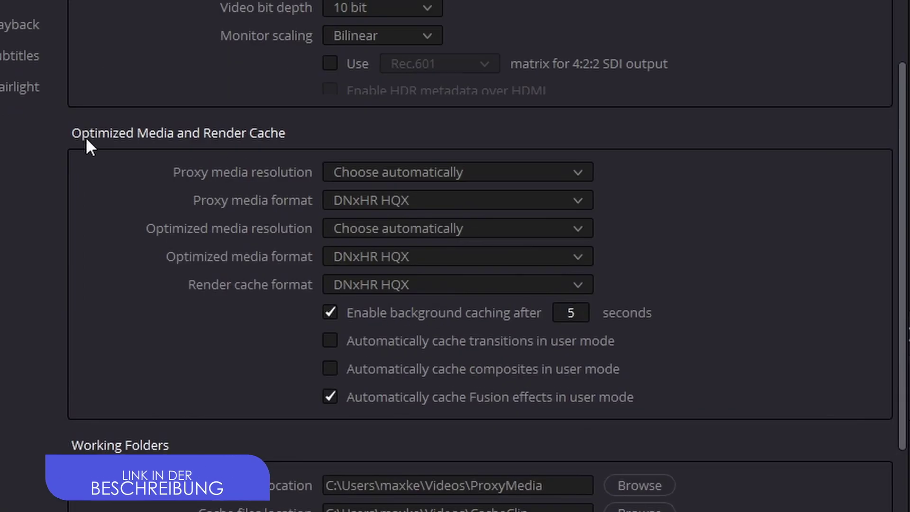
scroll(272, 209, down, 2)
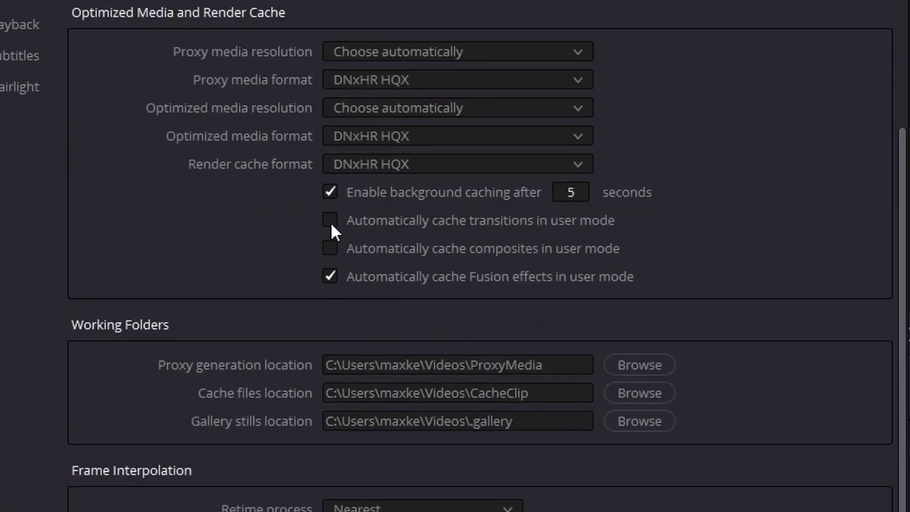
click(330, 250)
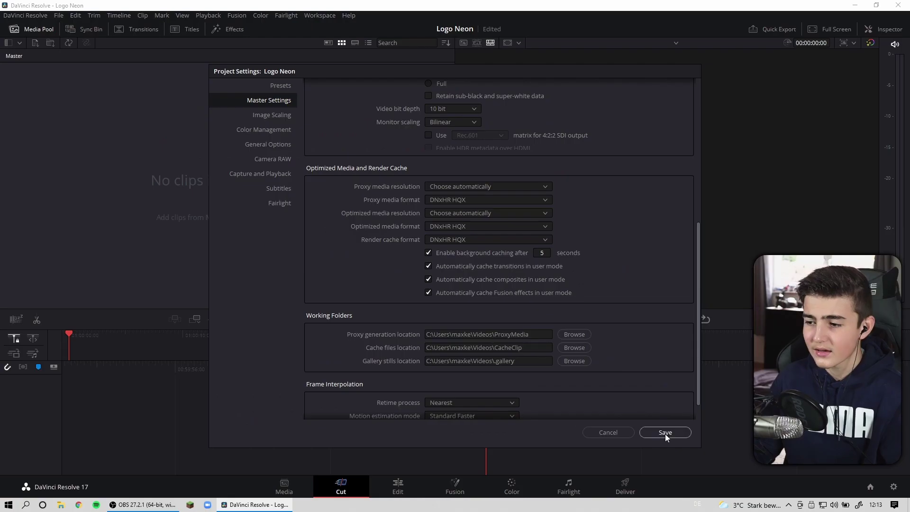
click(663, 433)
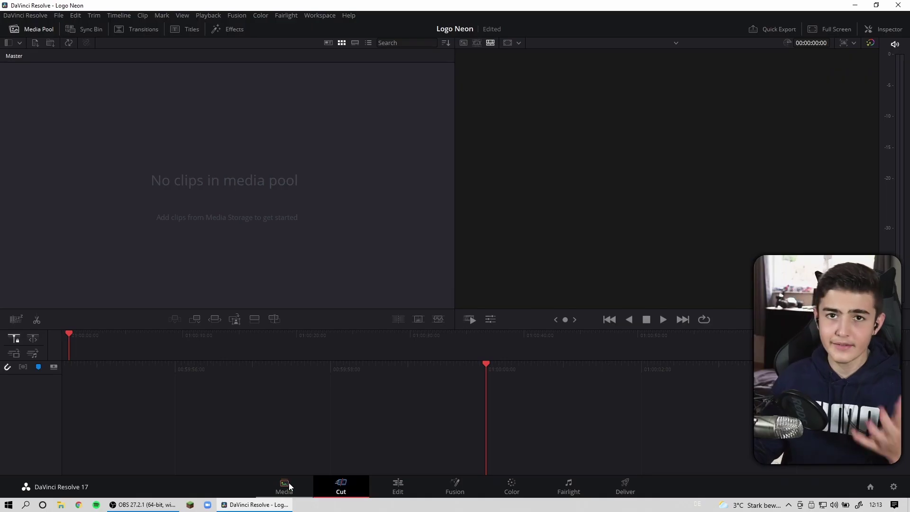
Step: Switch to the Media page to bring in media
click(289, 485)
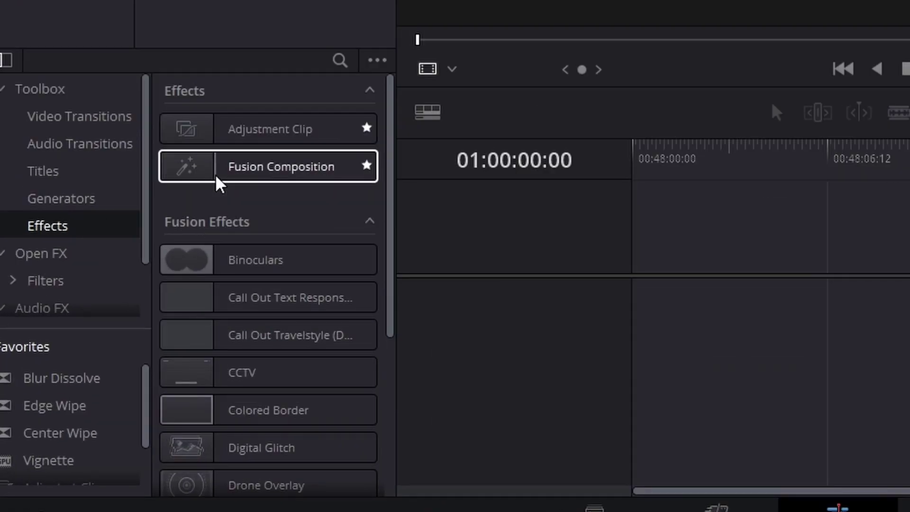
Step: Drop a Fusion Composition clip at the start of V1 and trim its end to 01:00:05:00
click(111, 325)
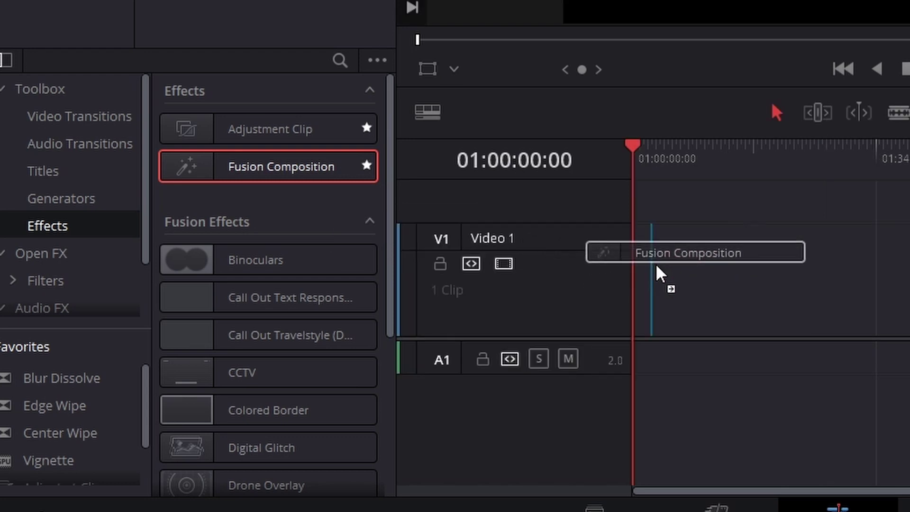
drag(222, 176, 657, 267)
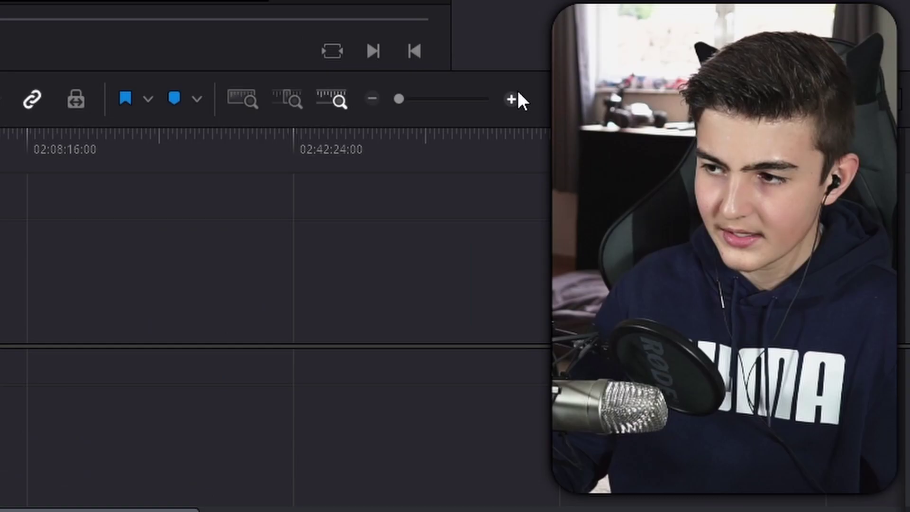
click(514, 98)
click(515, 98)
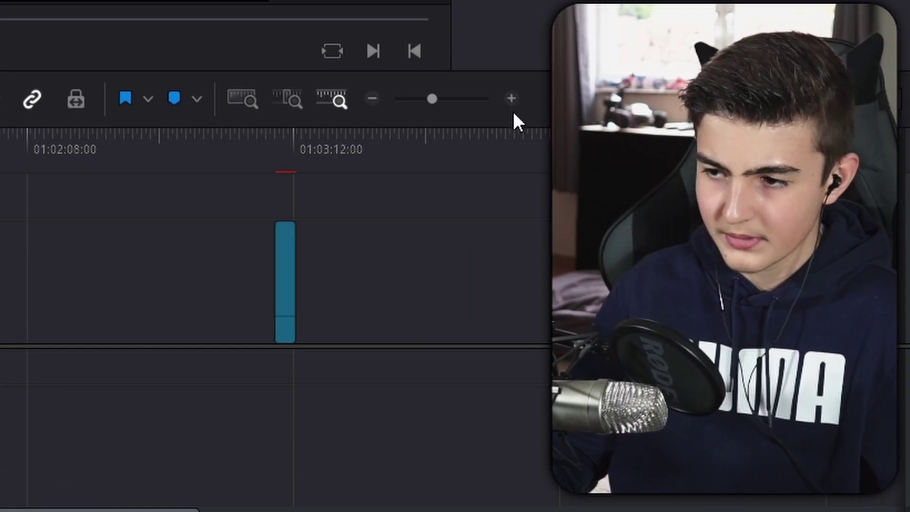
scroll(276, 266, up, 3)
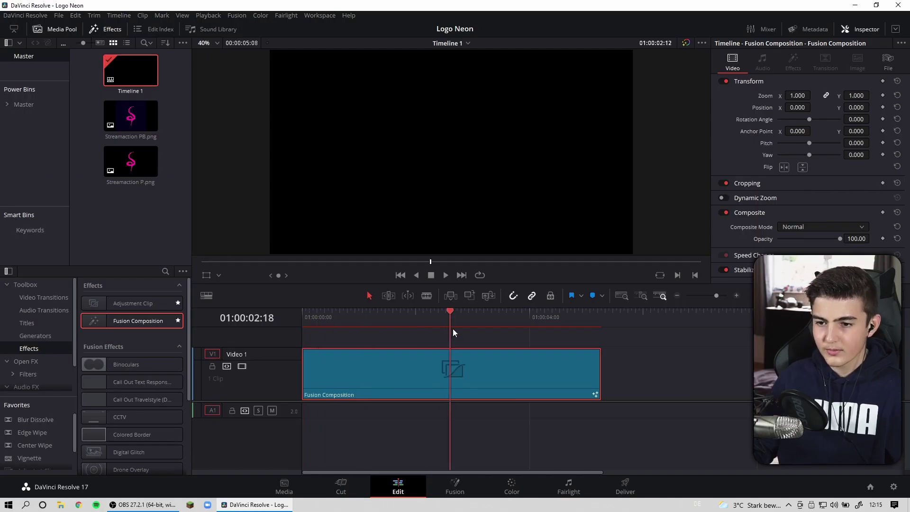
drag(576, 330, 594, 325)
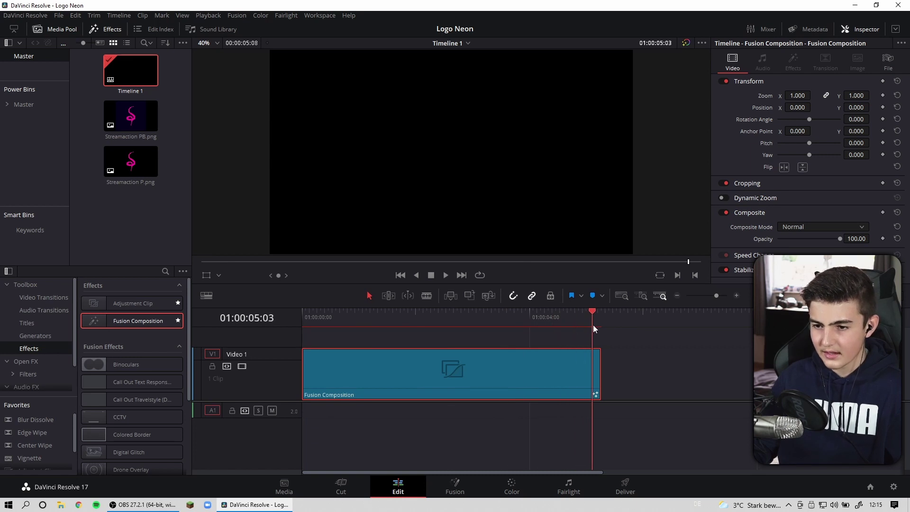
key(Left)
key(Left)
key(Left)
key(Left)
key(Left)
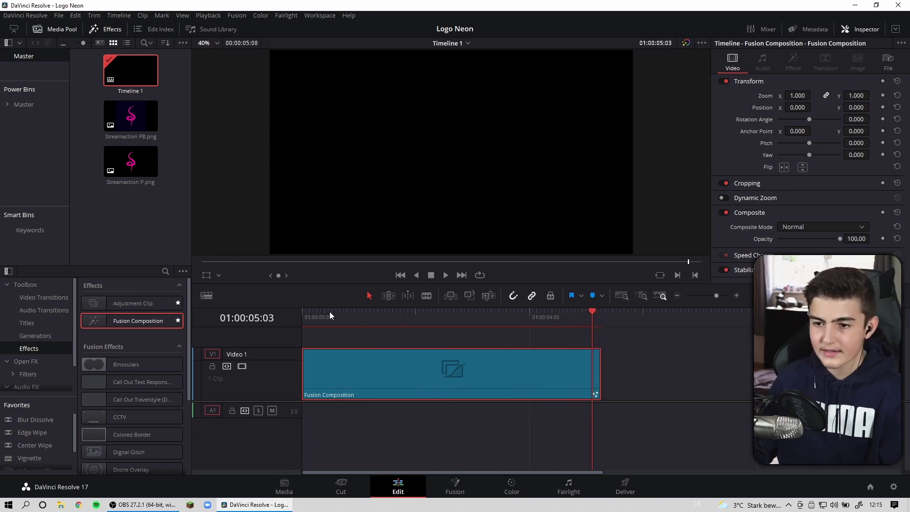
key(Left)
key(Left)
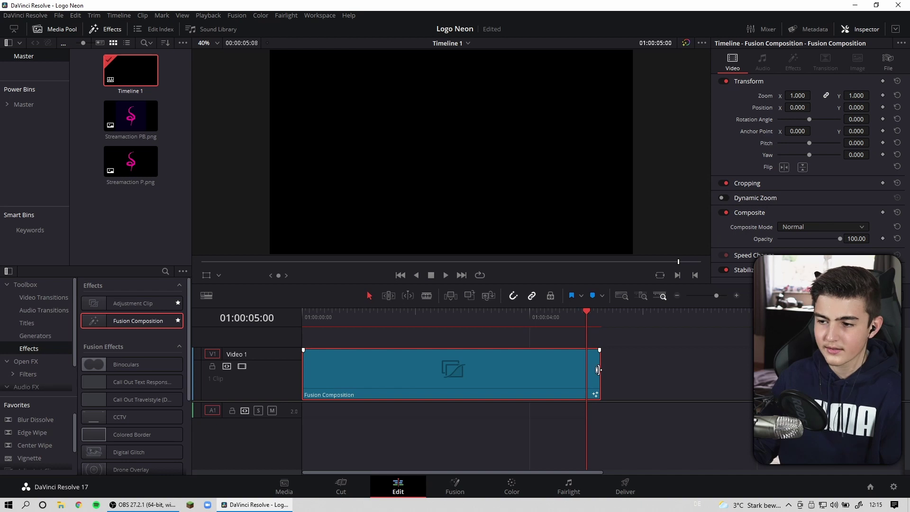
drag(601, 367, 587, 368)
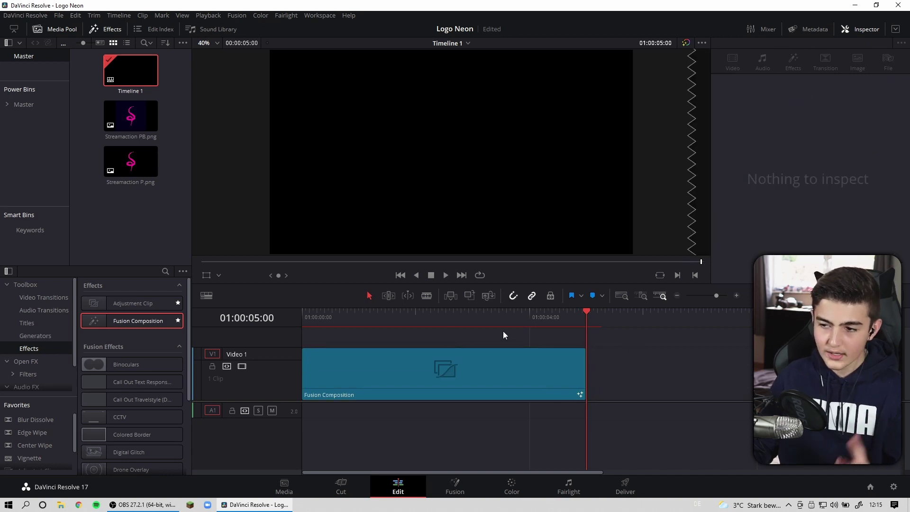
Step: Create a new Fusion Composition 1 clip in the media pool
right_click(99, 203)
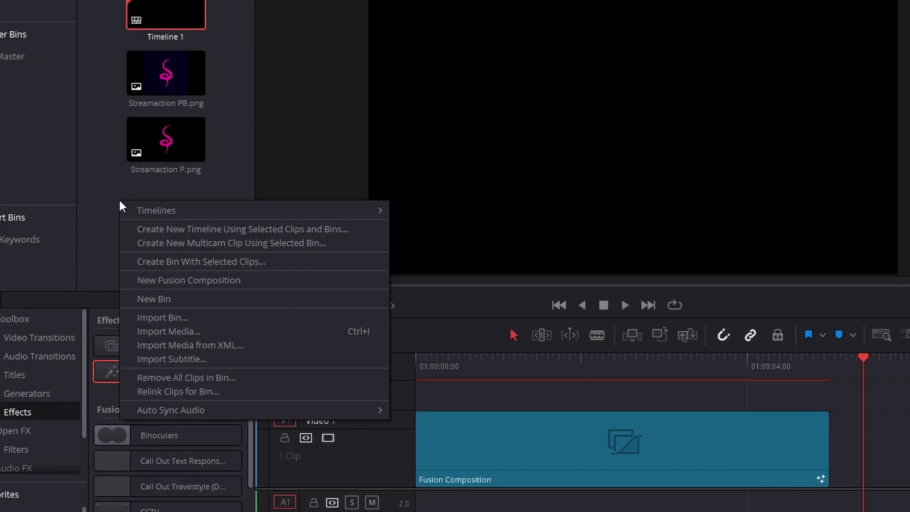
mouse_move(110, 209)
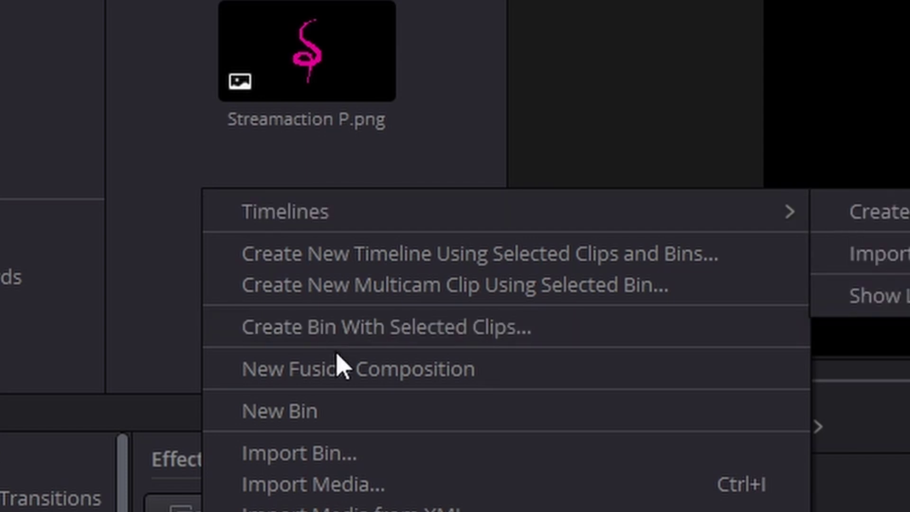
click(340, 368)
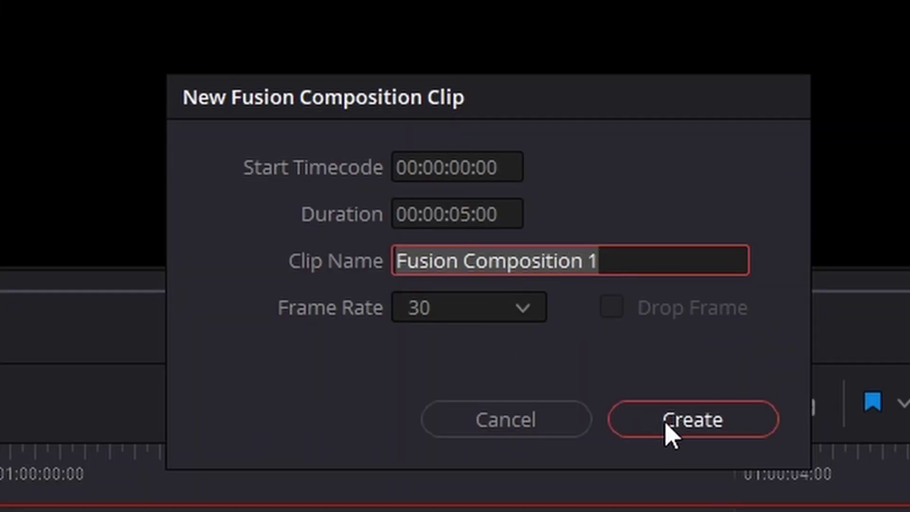
click(669, 422)
Step: Place Fusion Composition 1 on V1 after the first clip and open it on the Fusion page
drag(131, 206, 225, 204)
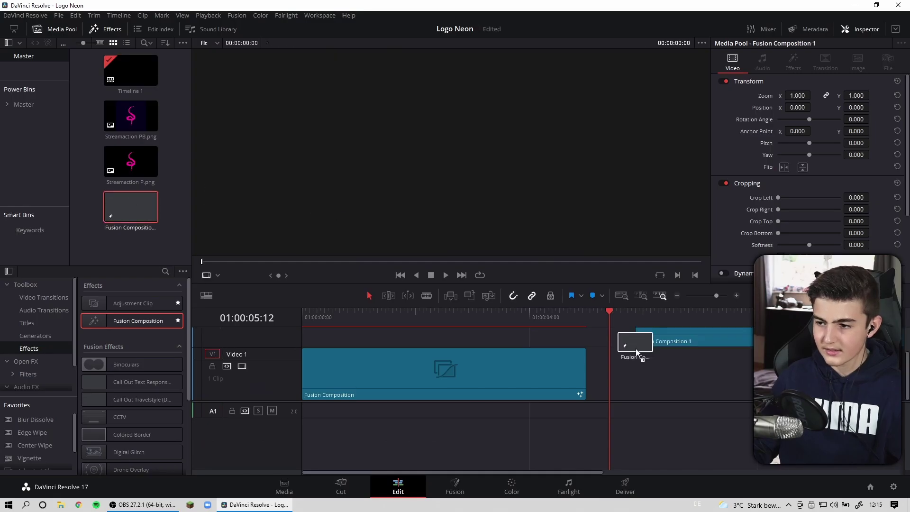
drag(636, 352, 622, 383)
click(677, 297)
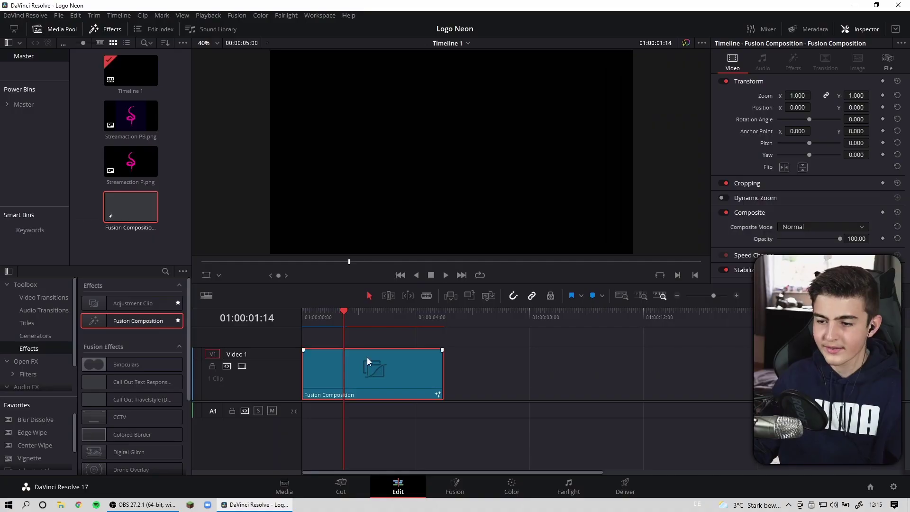
click(464, 487)
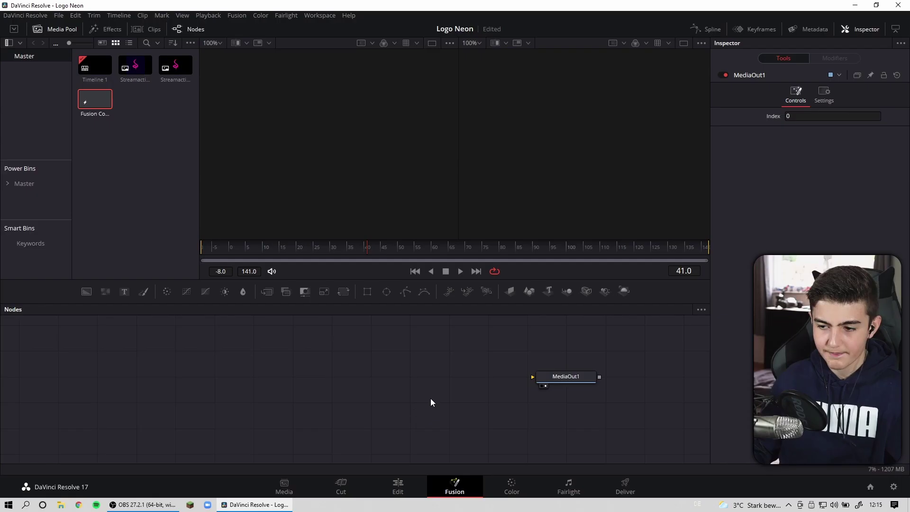
Step: Replace MediaOut1 with a fresh Media Out node added through the tool search
drag(547, 378, 661, 436)
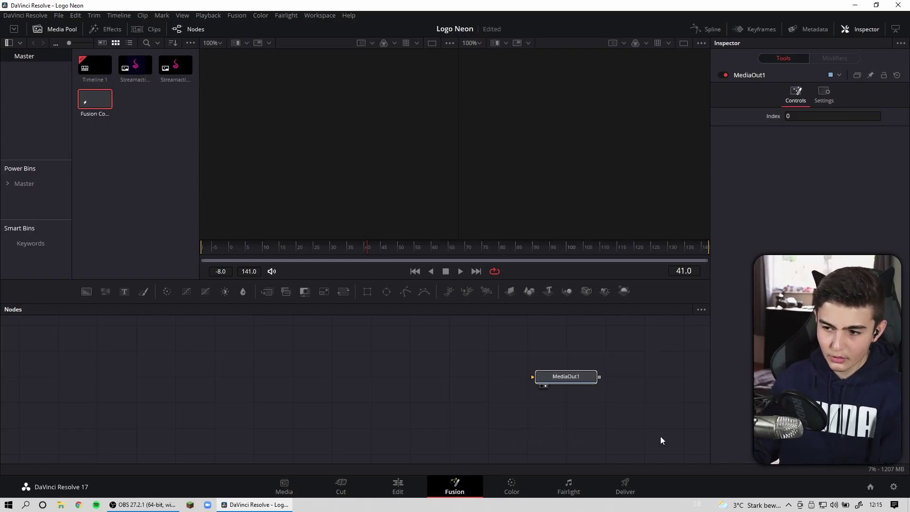
key(Delete)
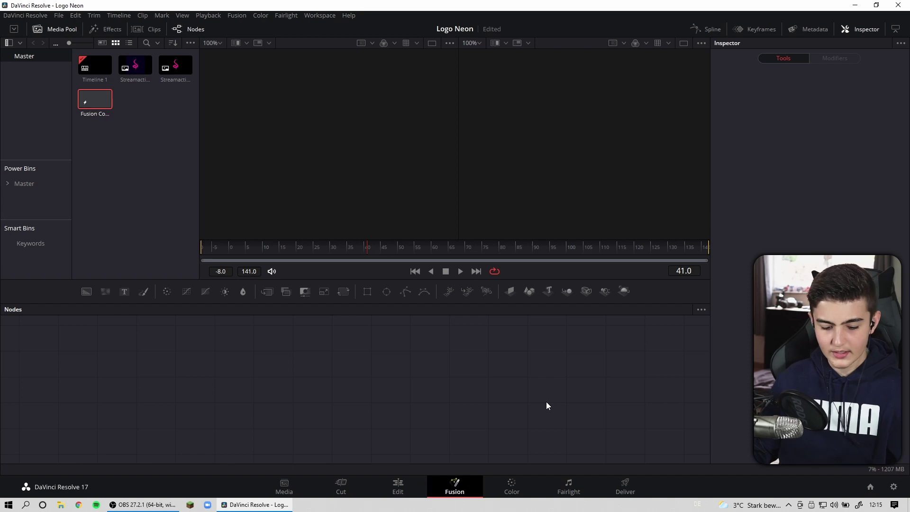
key(ctrl+space)
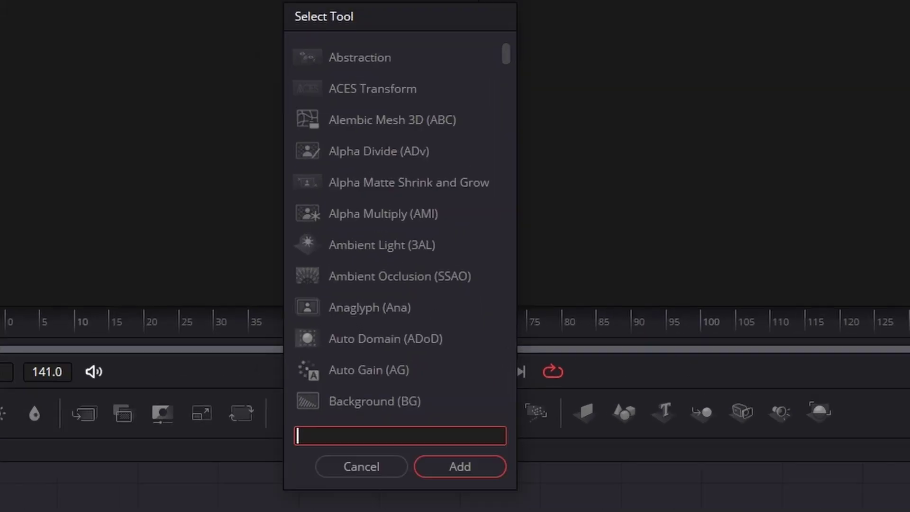
text(me)
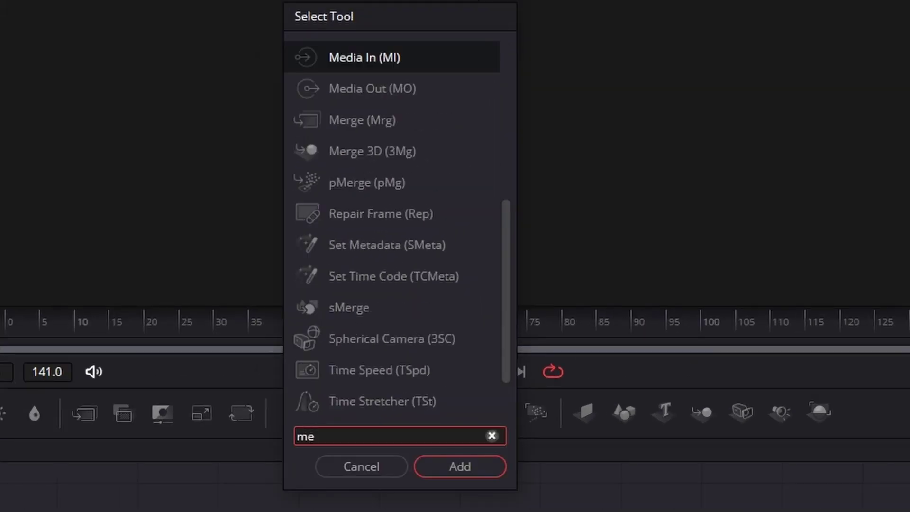
click(341, 90)
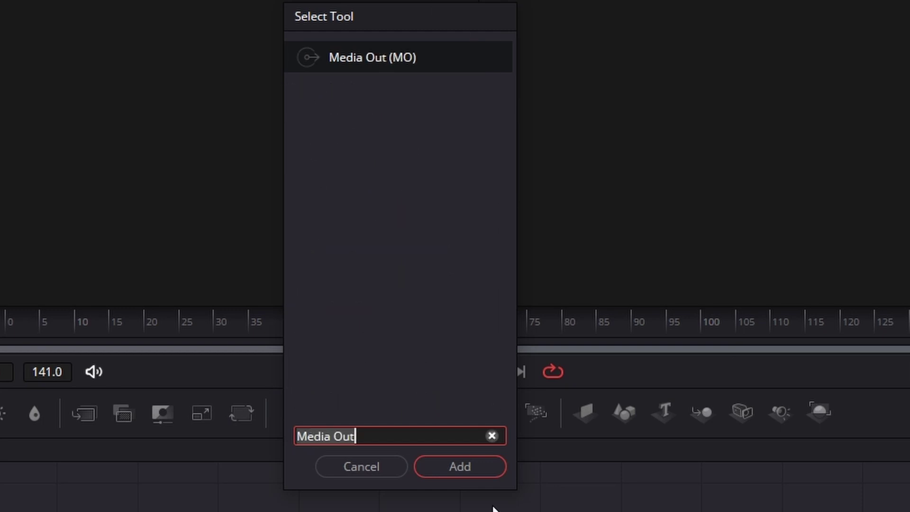
click(470, 475)
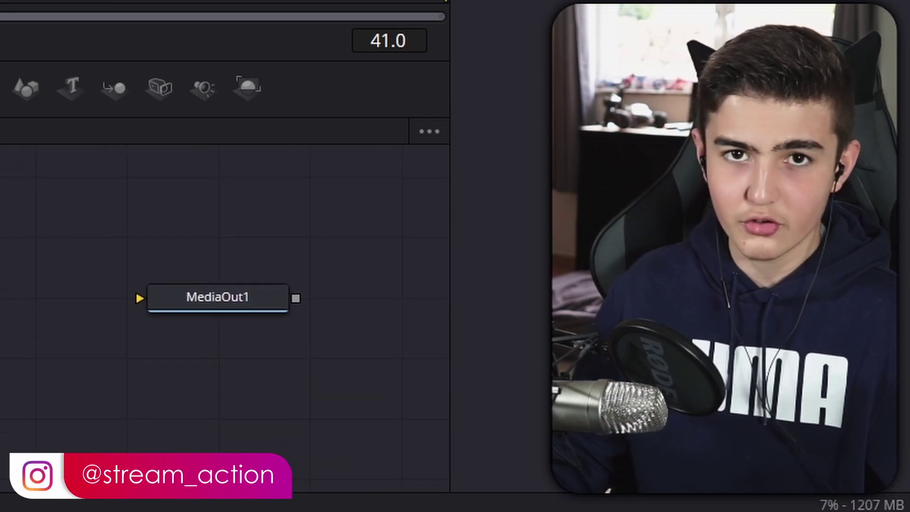
Step: Turn on node snapping to the grid and move MediaOut1 further left
right_click(327, 377)
mouse_move(398, 195)
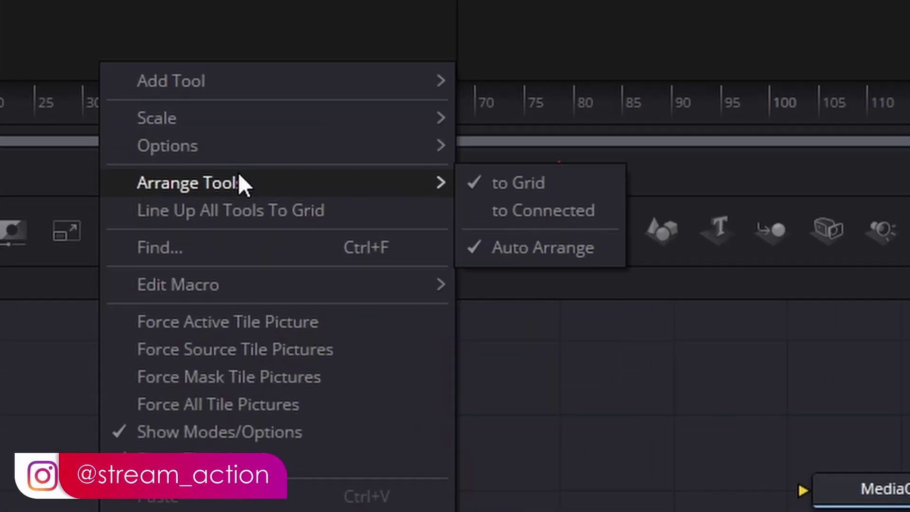
click(565, 196)
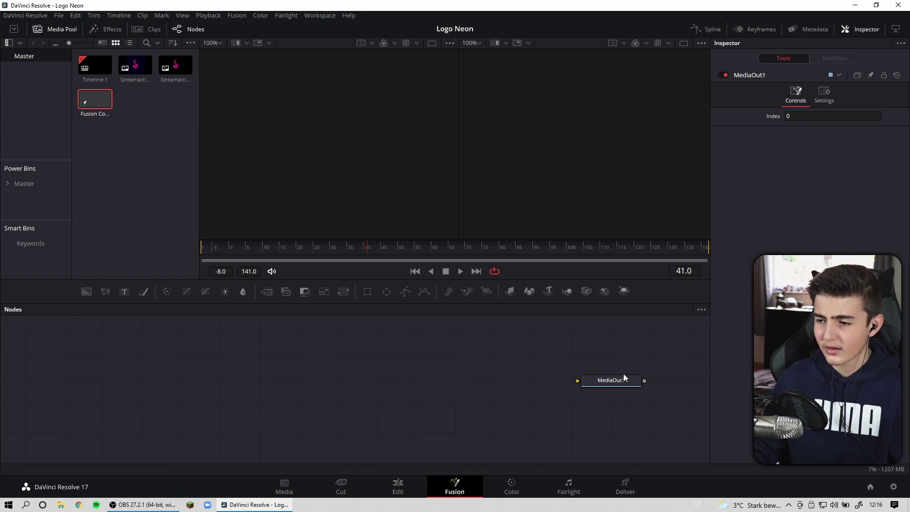
drag(618, 380, 306, 416)
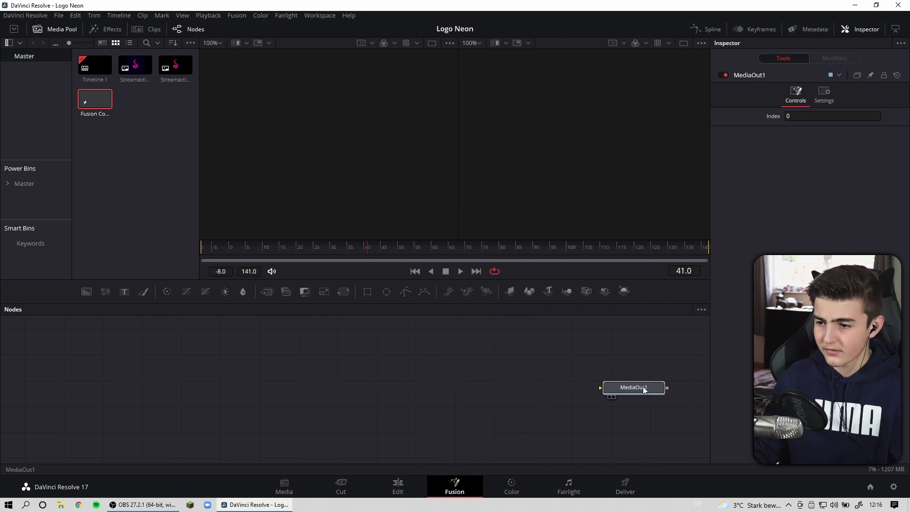
right_click(345, 404)
click(516, 279)
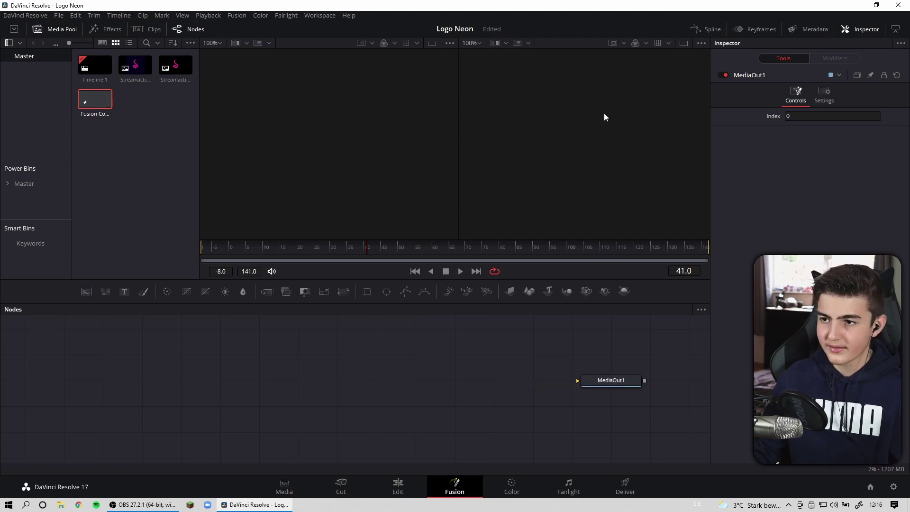
Step: Toggle the Fusion page from dual viewers to a single large viewer
click(684, 43)
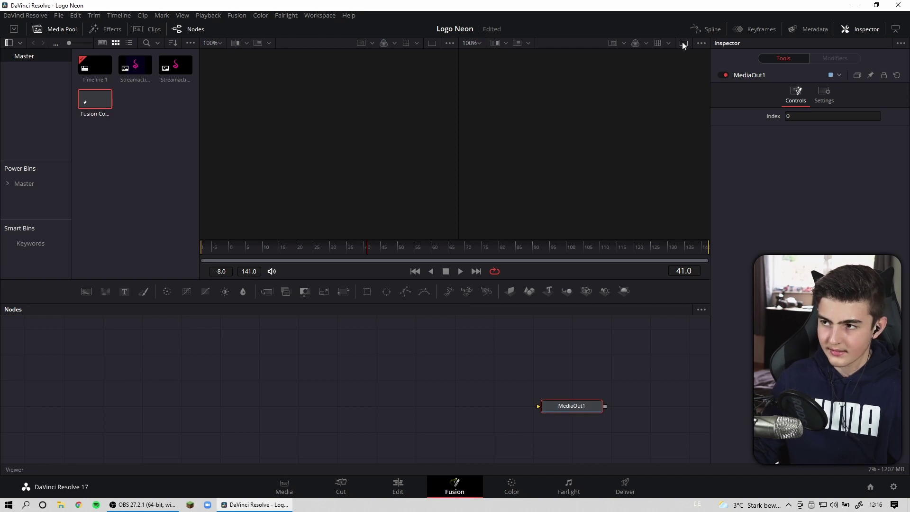
Step: Add a Background node and a temporary MediaIn of the logo image to the node graph
click(171, 96)
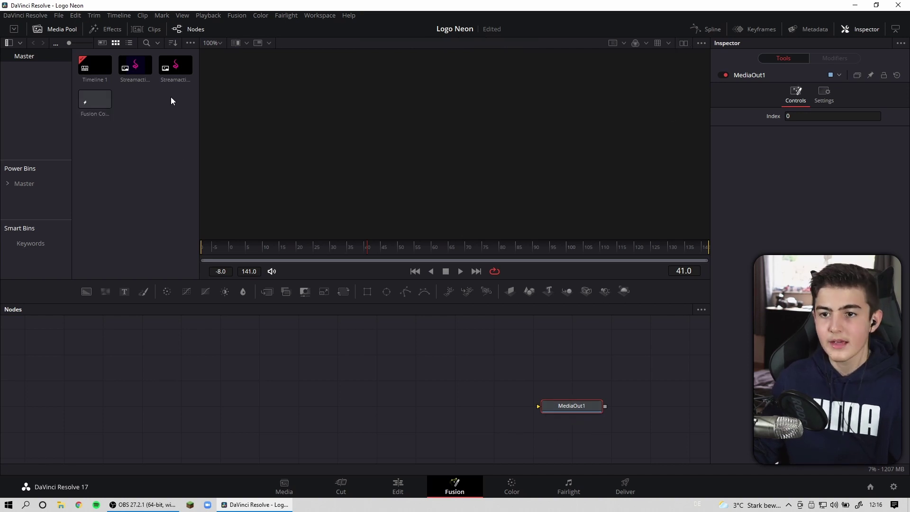
drag(86, 291, 212, 409)
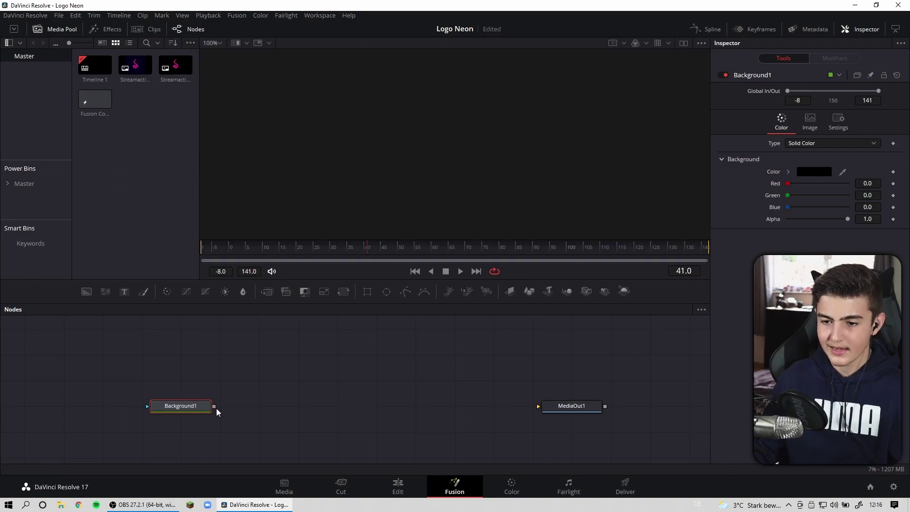
drag(179, 65, 371, 405)
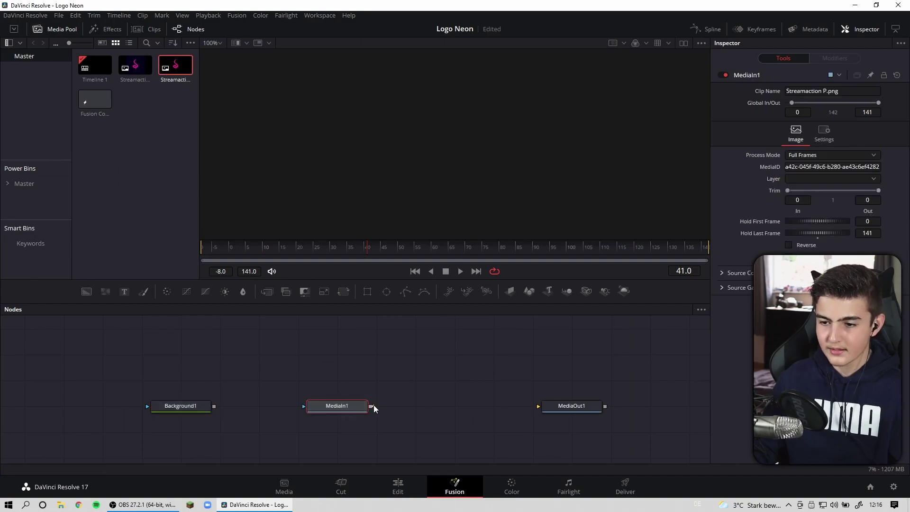
drag(328, 385, 367, 448)
key(Delete)
mouse_move(135, 65)
mouse_down()
mouse_move(335, 430)
mouse_move(574, 407)
mouse_up()
Step: Preview the output, delete the logo input, and wire Background1 into MediaOut1
key(1)
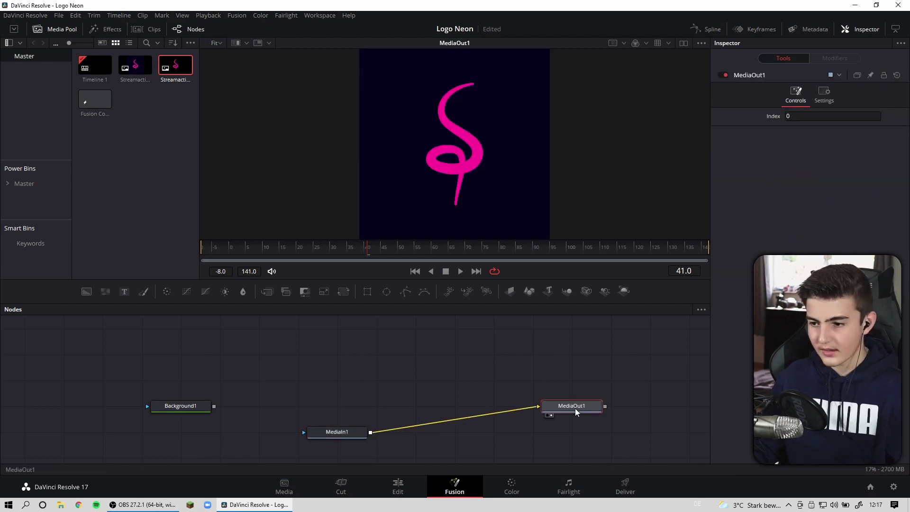
scroll(416, 123, down, 1)
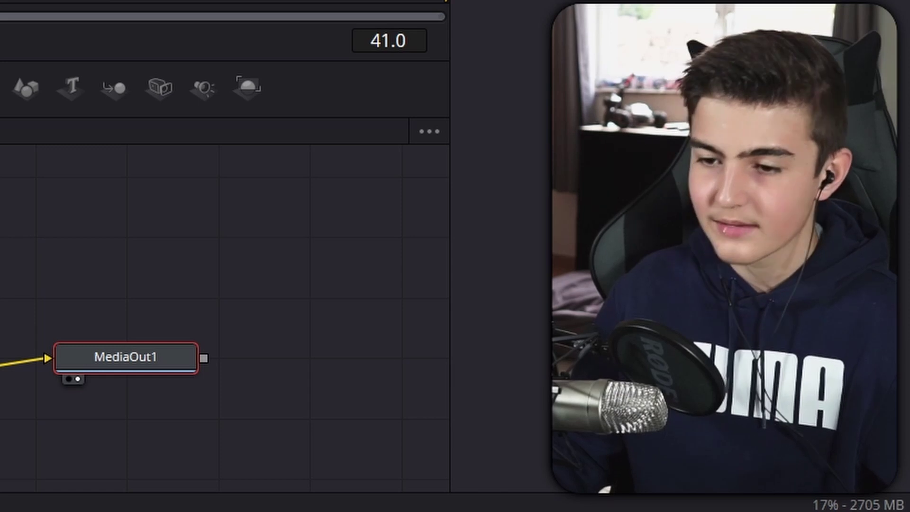
key(Escape)
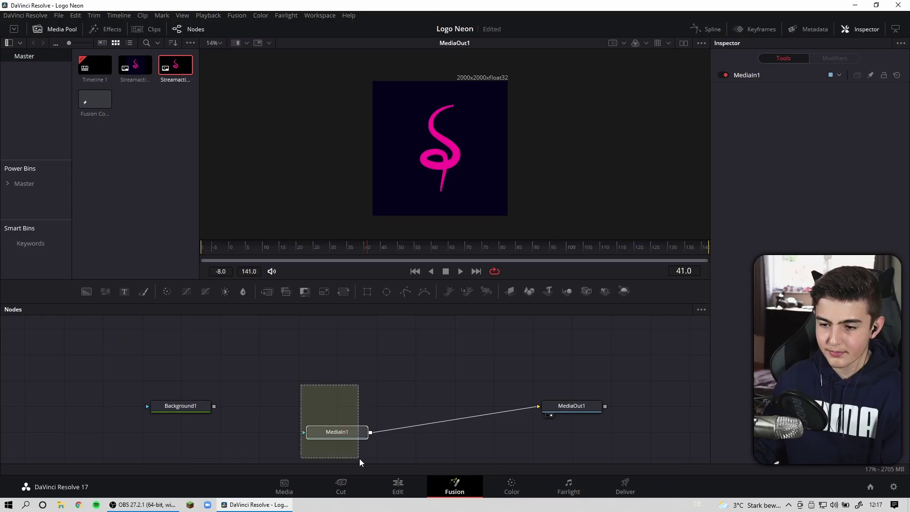
drag(300, 384, 360, 462)
key(Delete)
drag(213, 406, 571, 409)
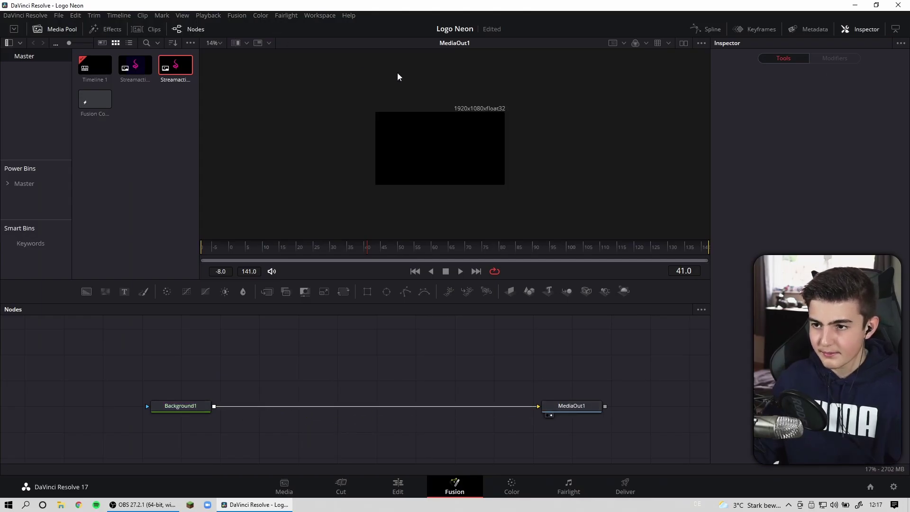
Step: Sample the logo image's dark backdrop with the eyedropper as Background1's colour
scroll(456, 117, up, 2)
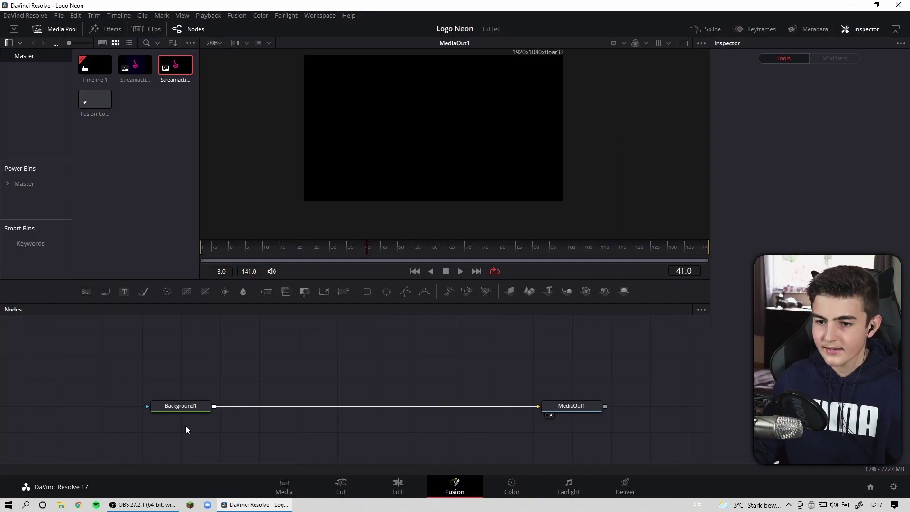
click(174, 409)
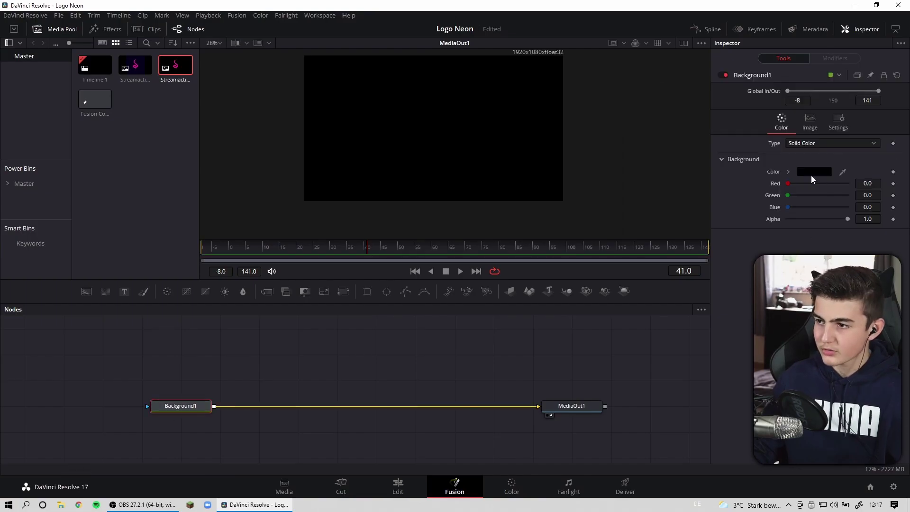
mouse_move(135, 66)
mouse_down()
mouse_move(221, 296)
mouse_move(275, 379)
mouse_up()
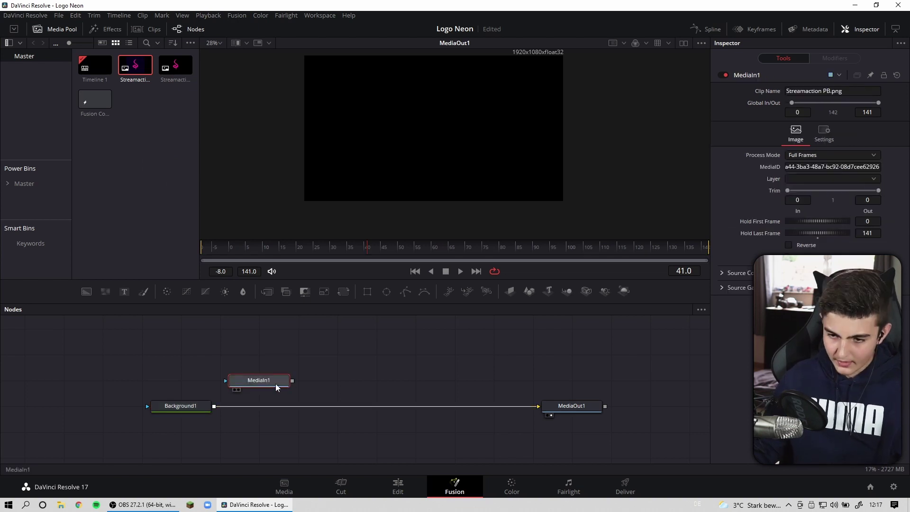
key(1)
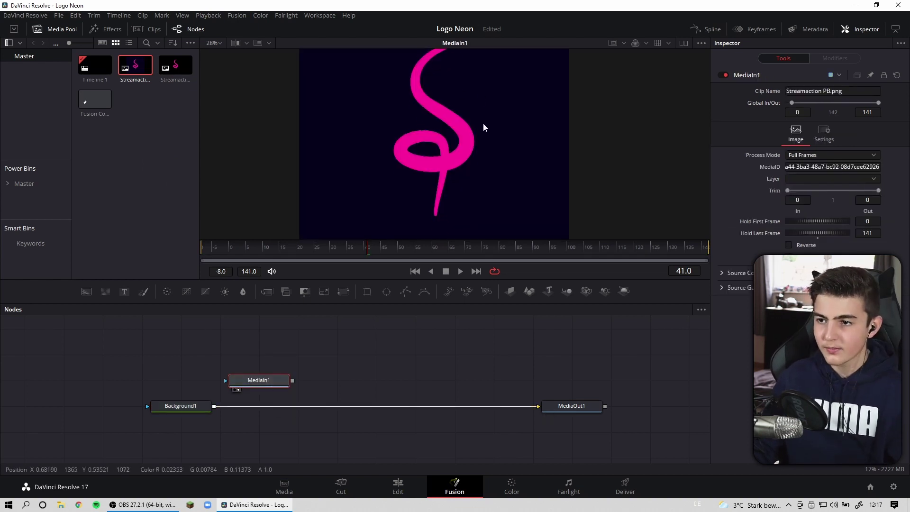
click(178, 406)
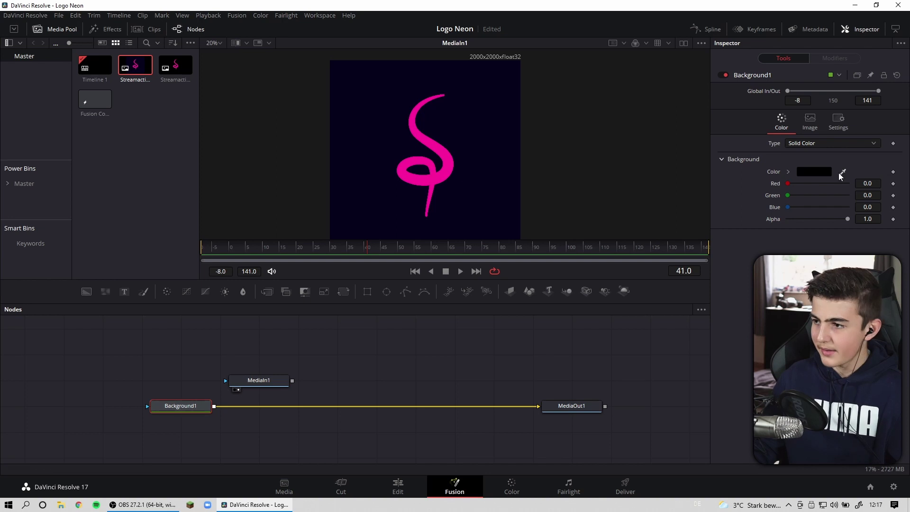
drag(842, 173, 486, 99)
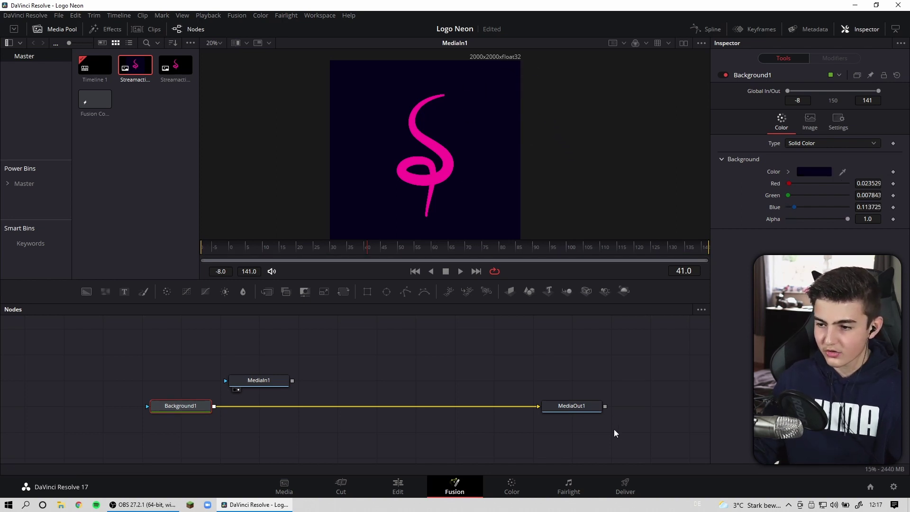
Step: Delete the temporary logo input and confirm Background1's navy colour (R 0.023529, G 0.007843, B 0.113725)
click(580, 409)
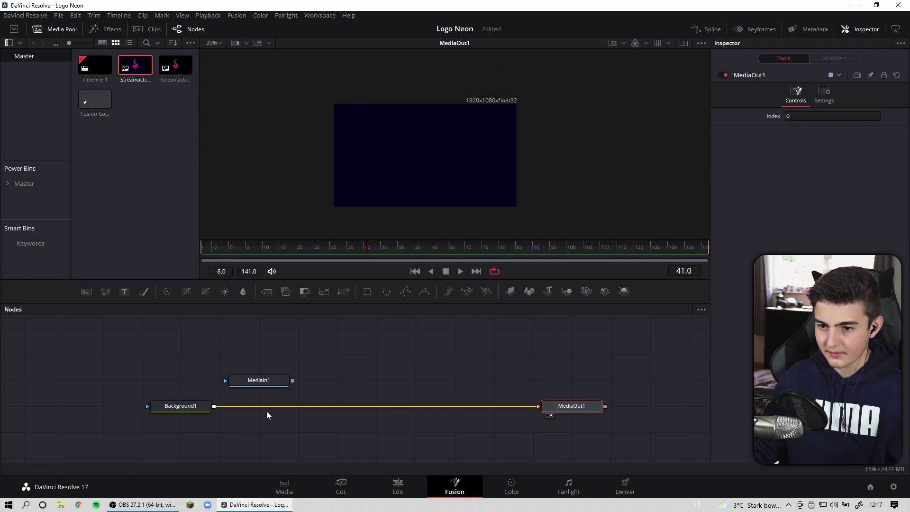
click(259, 380)
key(Delete)
click(194, 406)
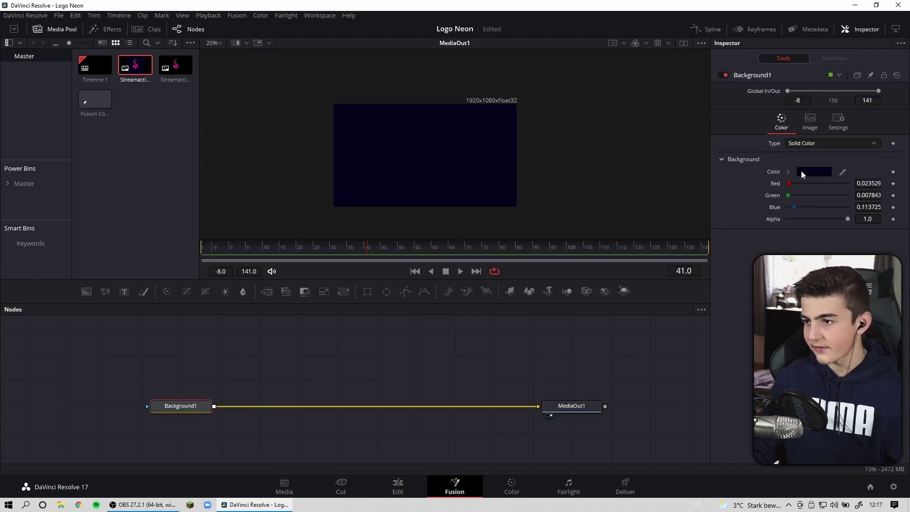
click(800, 173)
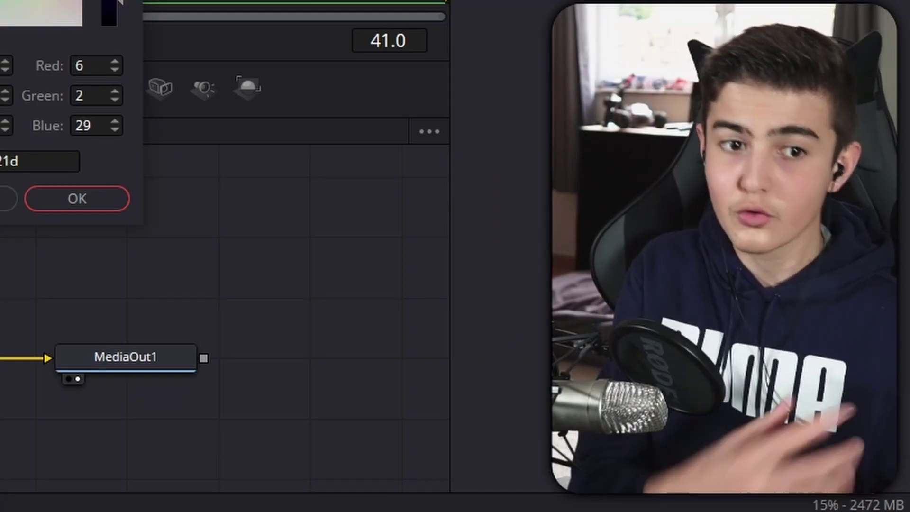
click(110, 194)
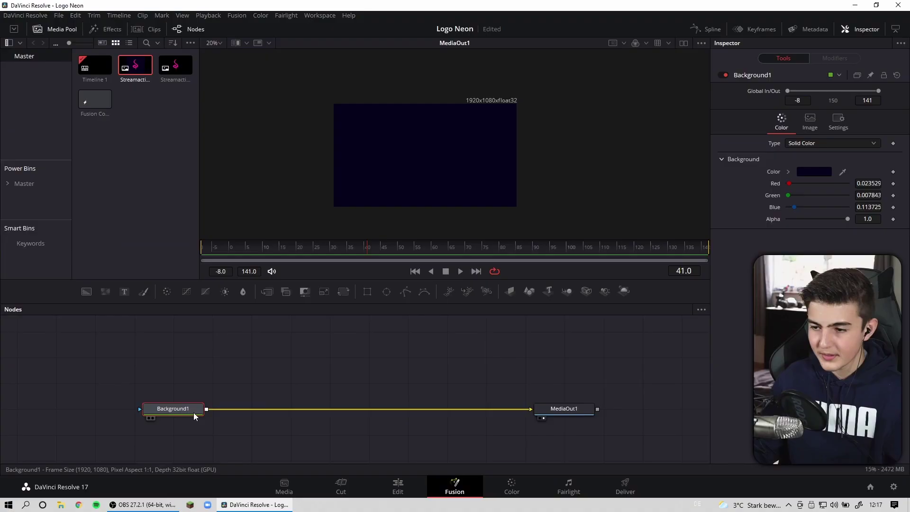
Step: Try inserting the logo and a Merge node, then undo and delete them
drag(176, 66, 411, 415)
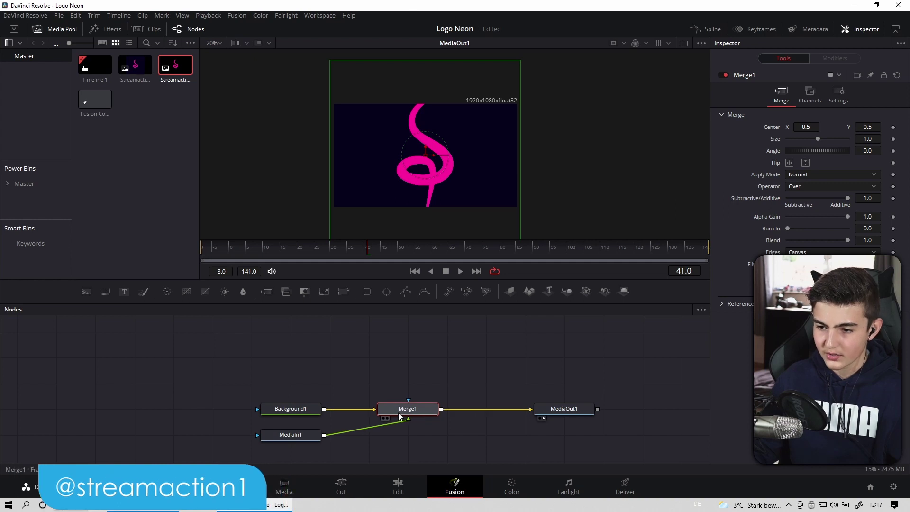
click(427, 431)
key(ctrl+z)
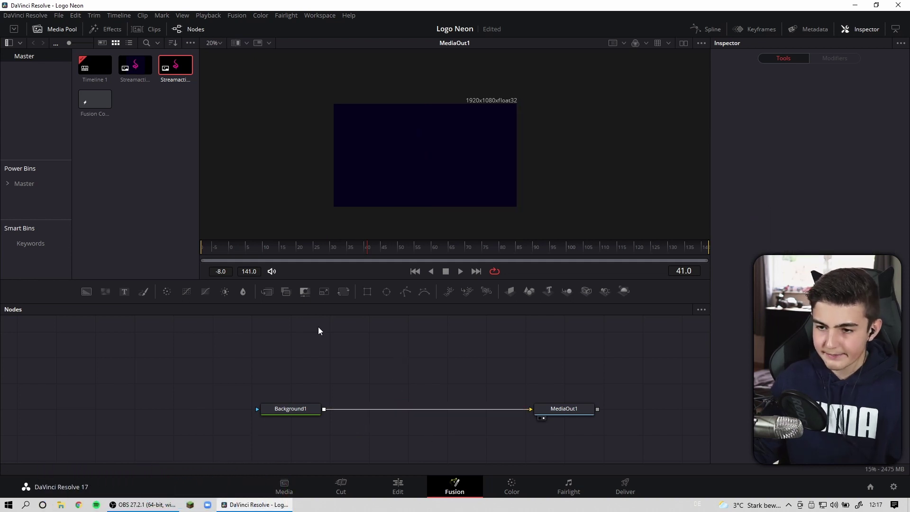
drag(265, 295, 410, 358)
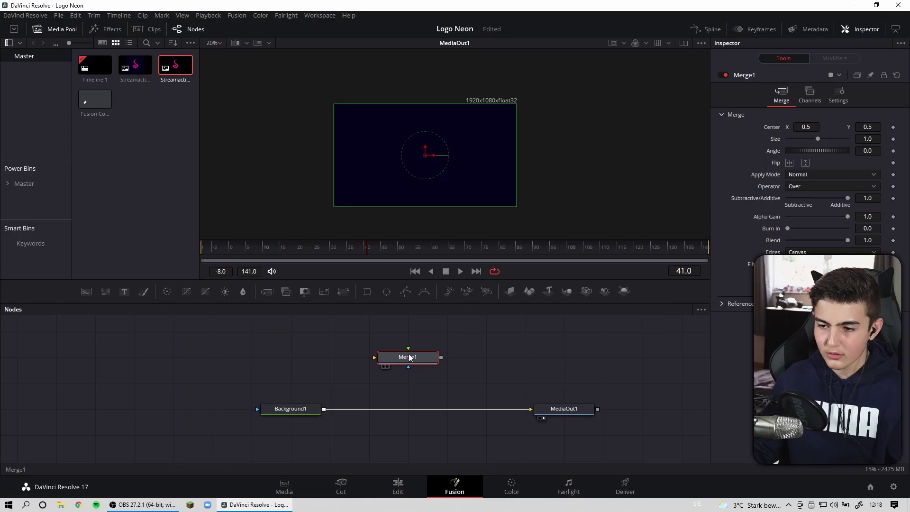
mouse_move(368, 408)
mouse_down()
mouse_move(406, 382)
mouse_move(400, 364)
mouse_up()
key(Delete)
Step: Insert Merge1 between Background1 and MediaOut1, moving MediaOut1 closer
drag(266, 311, 373, 411)
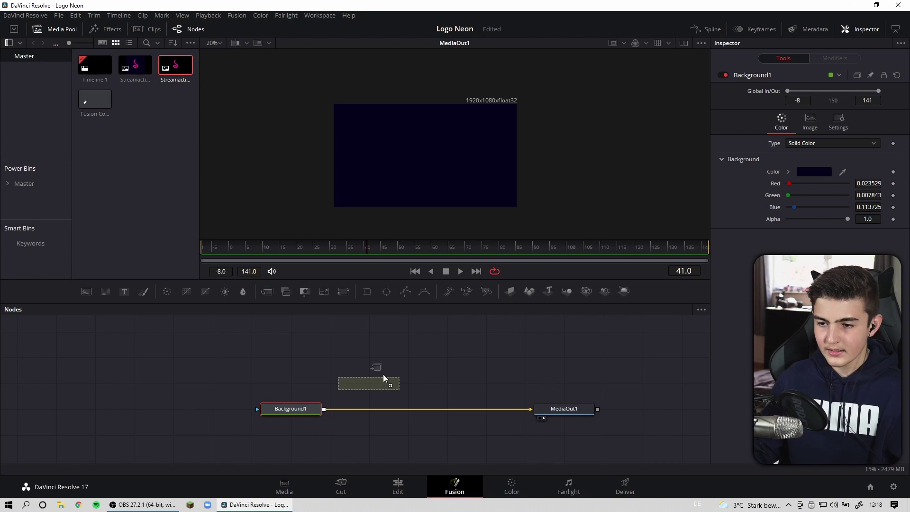
mouse_move(383, 377)
mouse_down()
mouse_move(423, 411)
mouse_move(340, 410)
mouse_up()
drag(552, 410, 488, 417)
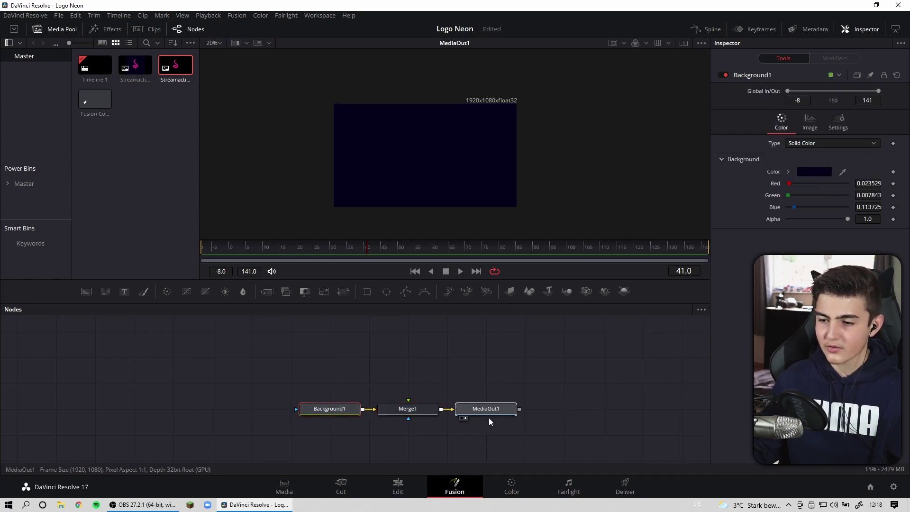
scroll(327, 393, up, 3)
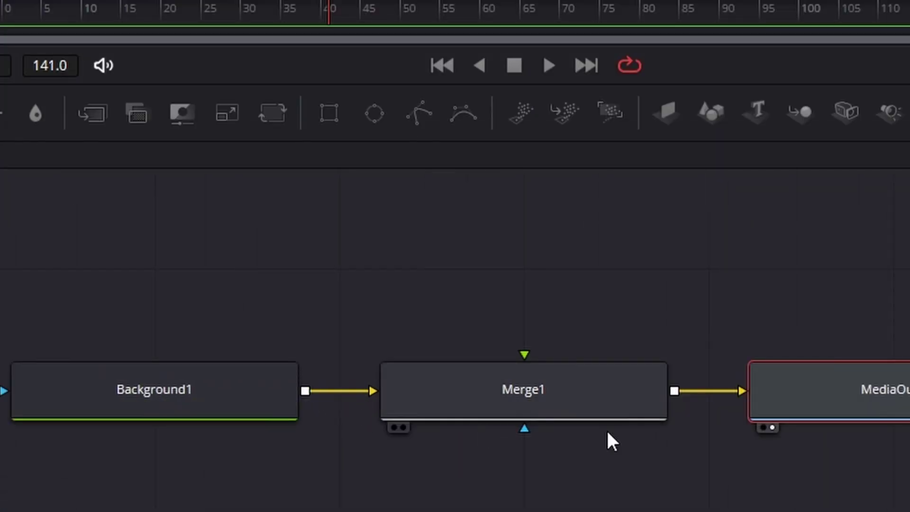
Step: Connect the MediaIn1 logo image into Merge1's foreground and move MediaOut1 further right
drag(518, 363, 611, 300)
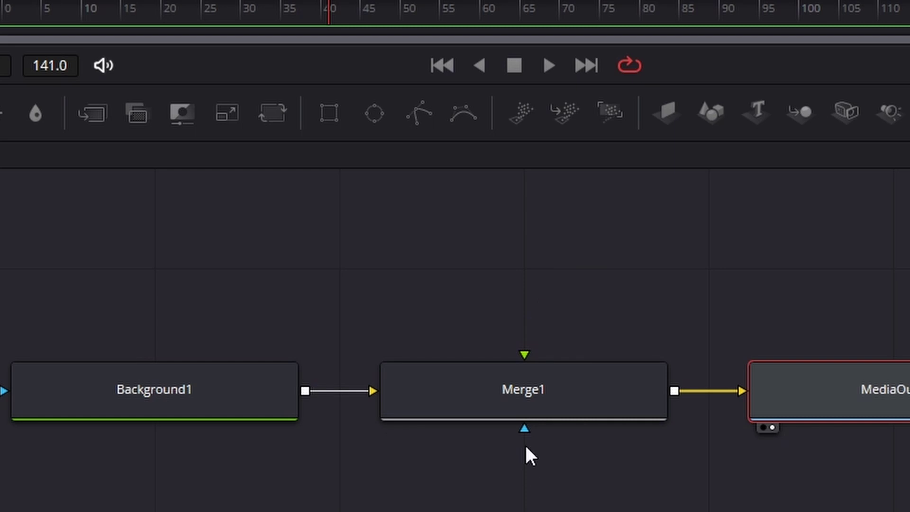
drag(524, 429, 351, 474)
scroll(873, 361, down, 3)
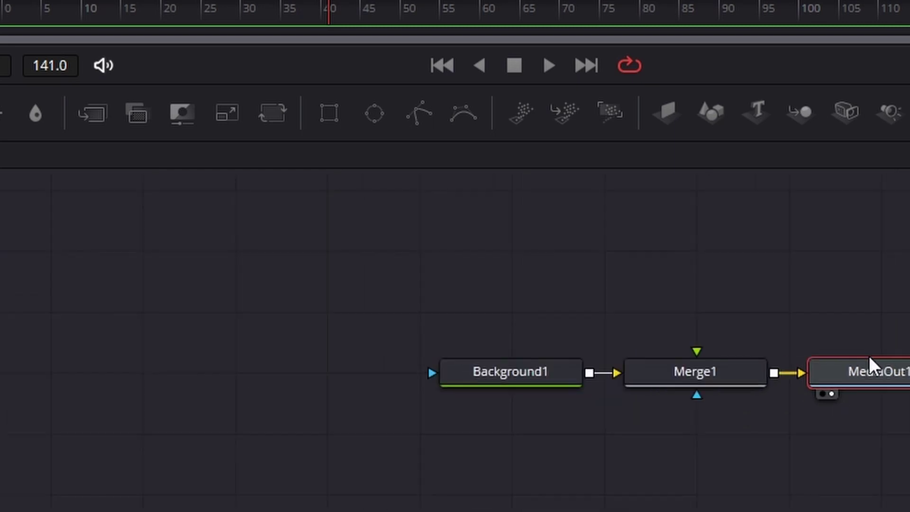
drag(874, 362, 735, 396)
drag(670, 339, 508, 339)
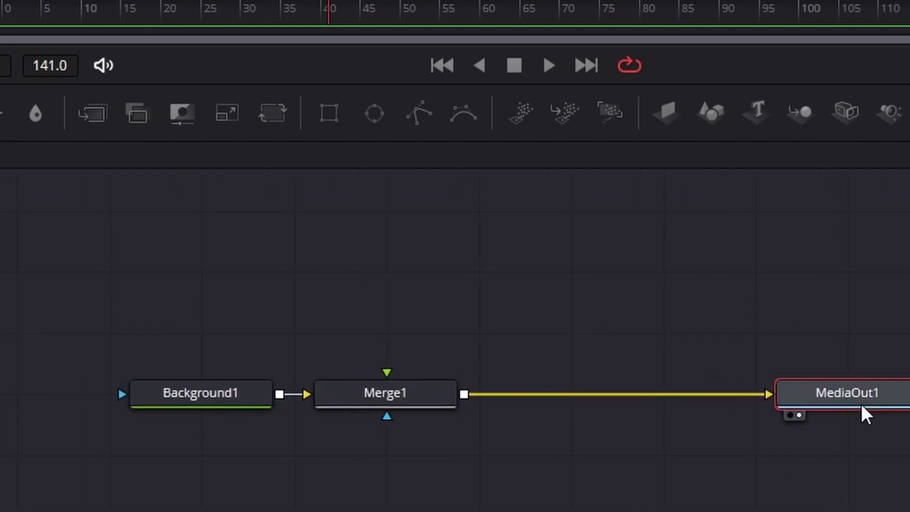
drag(863, 412, 572, 401)
scroll(245, 282, down, 2)
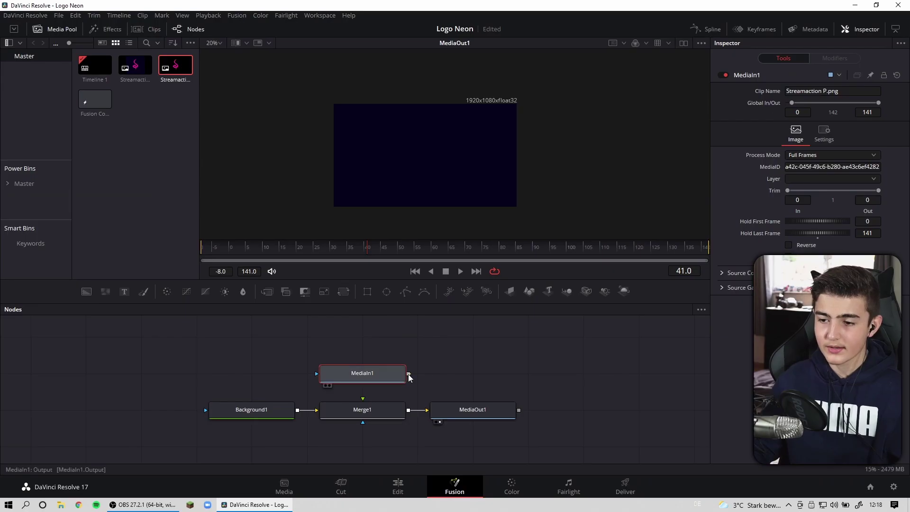
drag(362, 385, 363, 400)
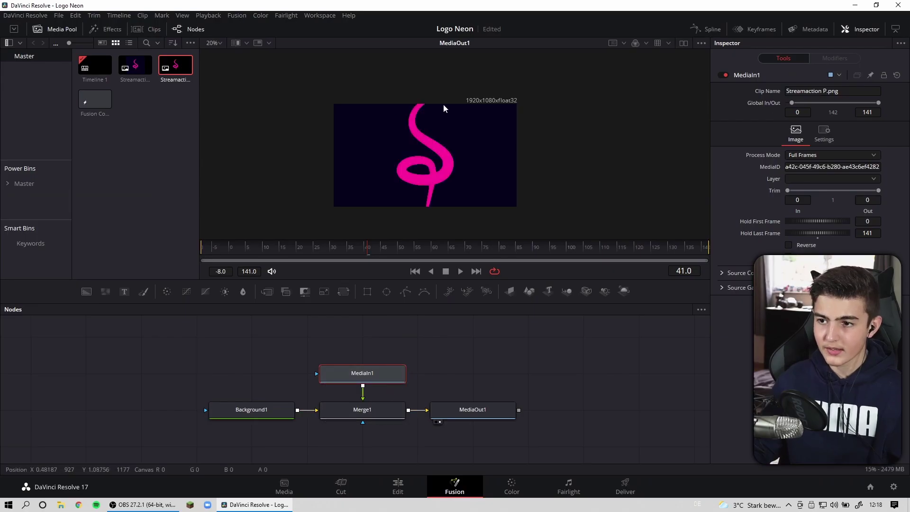
Step: Preview Background1, MediaIn1, Merge1 and MediaOut1 one by one in the viewer
scroll(434, 168, up, 2)
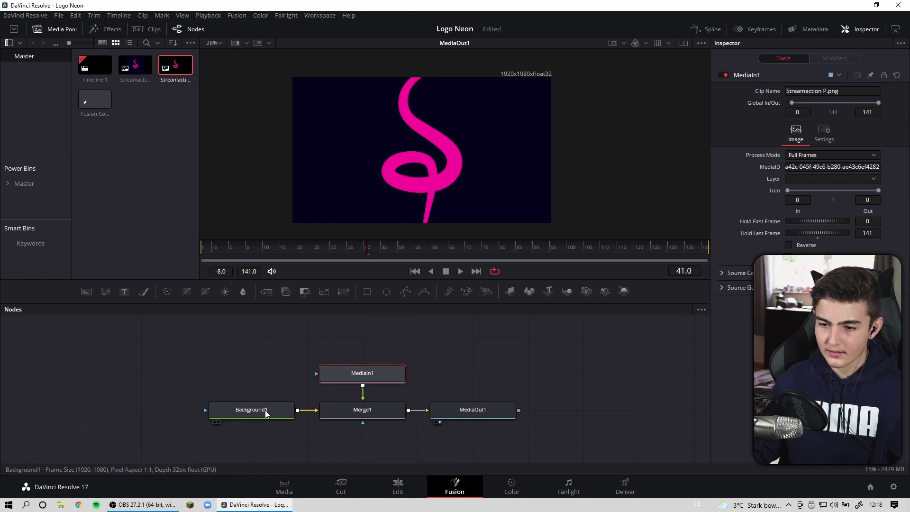
click(289, 410)
key(1)
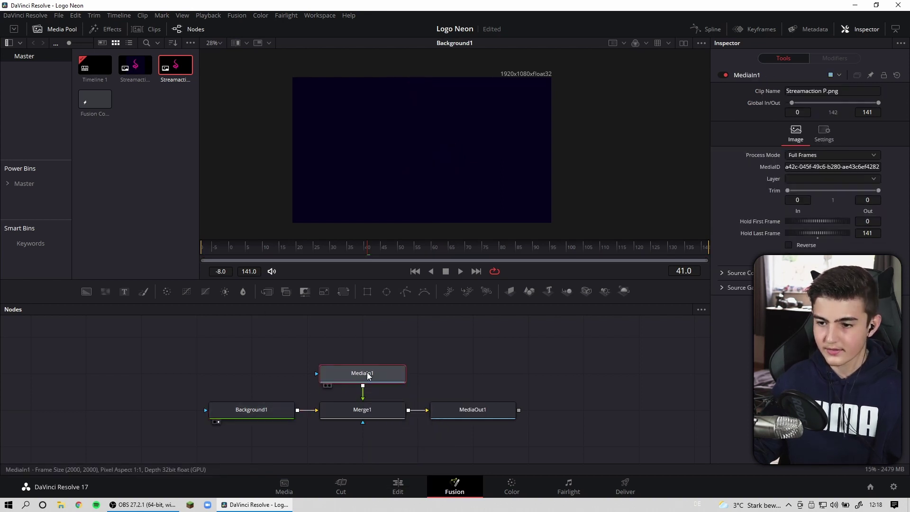
drag(362, 373, 413, 128)
drag(398, 412, 463, 178)
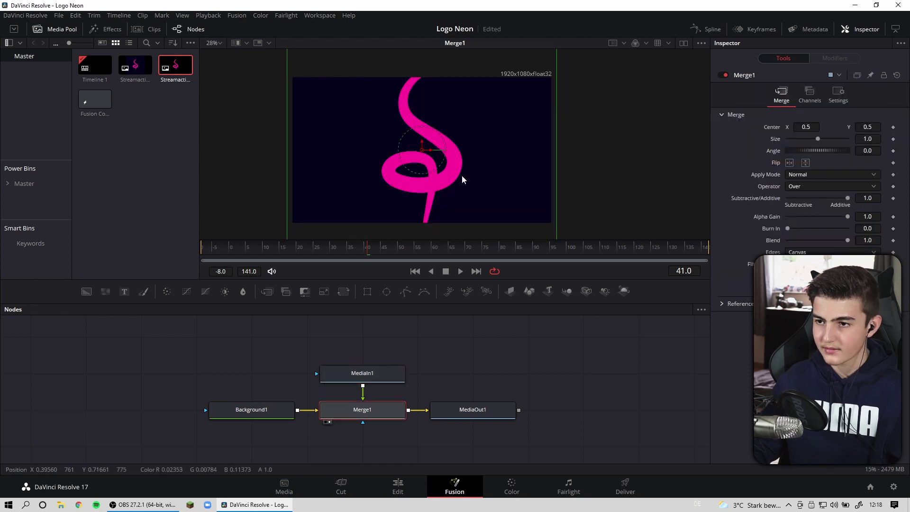
click(484, 411)
key(1)
Step: Arrange MediaIn1 directly above Merge1, Background1 beside it, and MediaOut1 to the right
scroll(226, 360, down, 2)
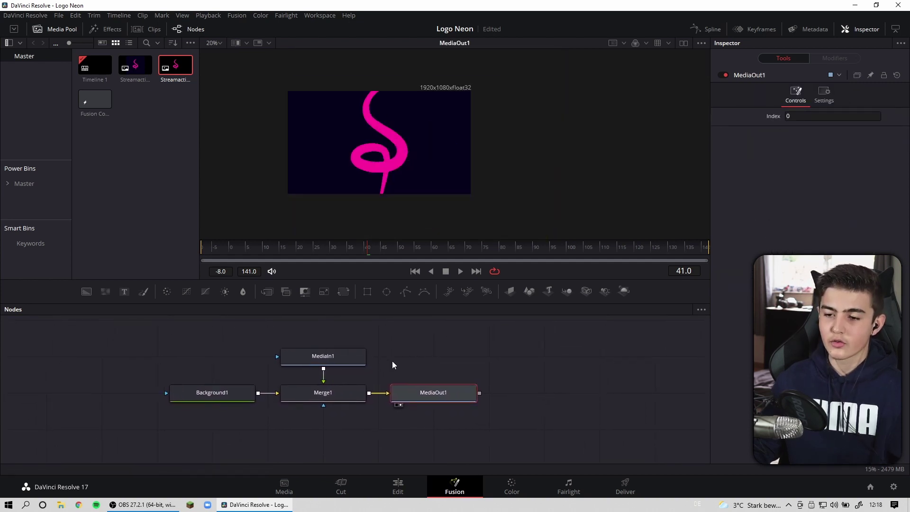
drag(256, 389, 182, 389)
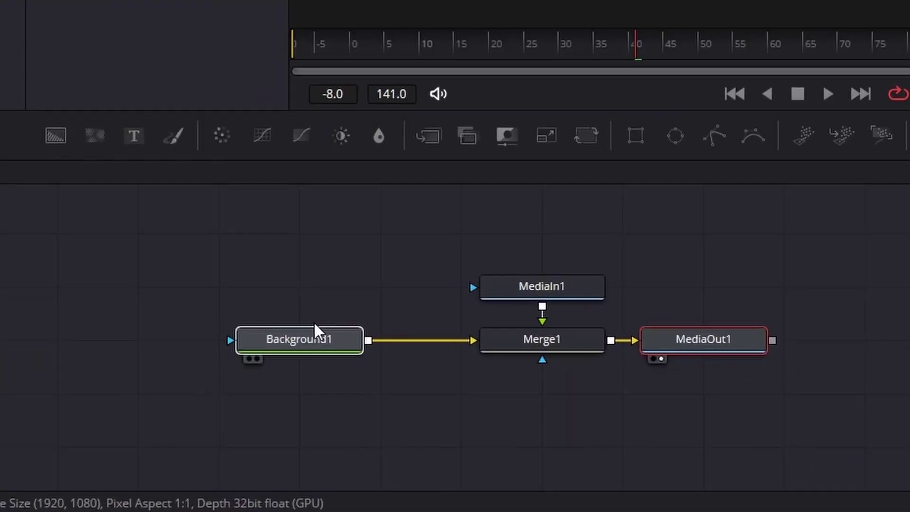
drag(142, 267, 282, 411)
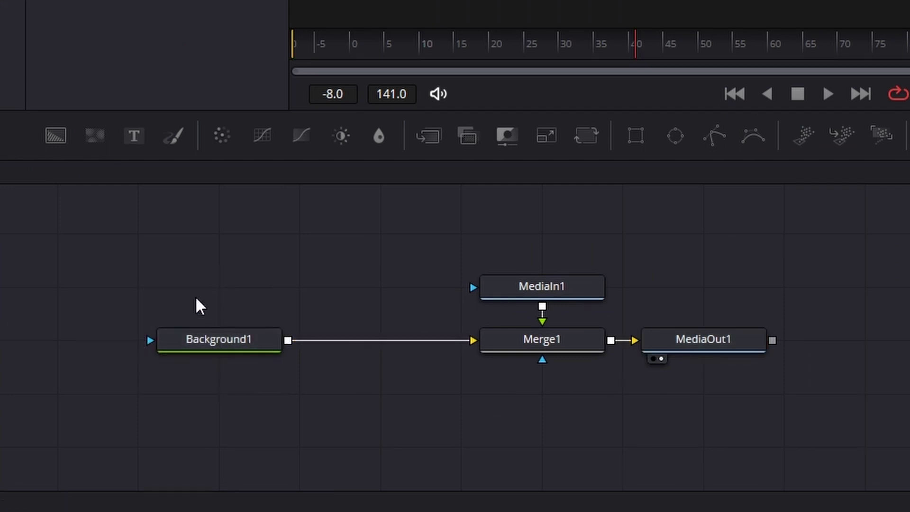
drag(94, 284, 222, 427)
mouse_move(559, 238)
mouse_down()
mouse_move(315, 238)
mouse_move(582, 240)
mouse_up()
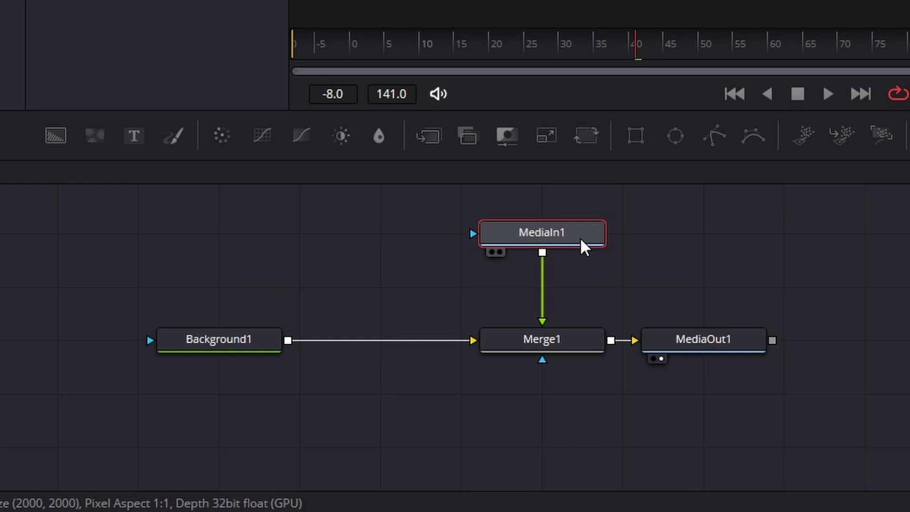
drag(263, 351, 365, 348)
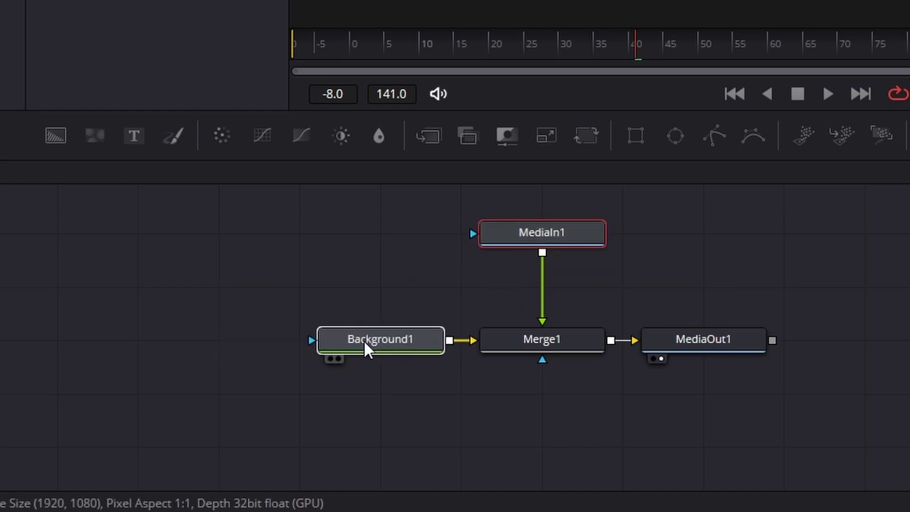
drag(711, 345, 907, 345)
drag(581, 339, 581, 375)
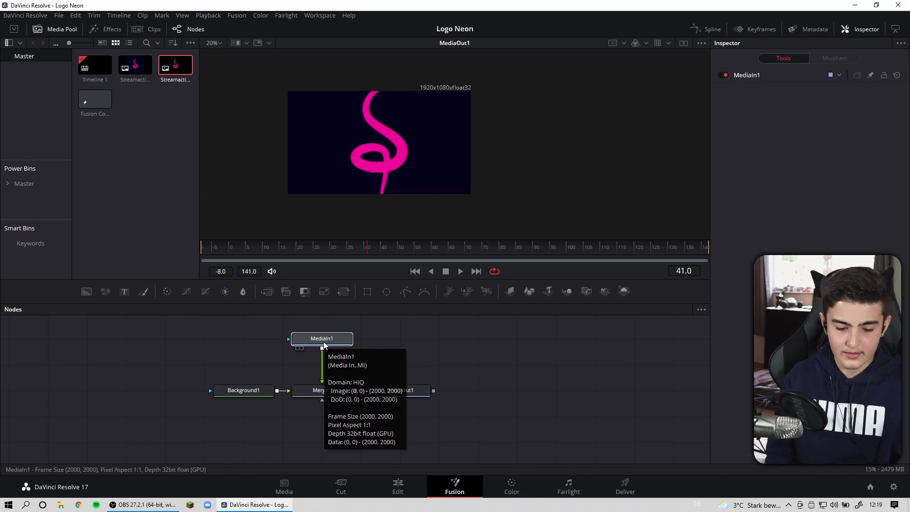
Step: Rename MediaIn1 to LOGO and Background1 to BG, then reselect LOGO
key(F2)
text(LOGO)
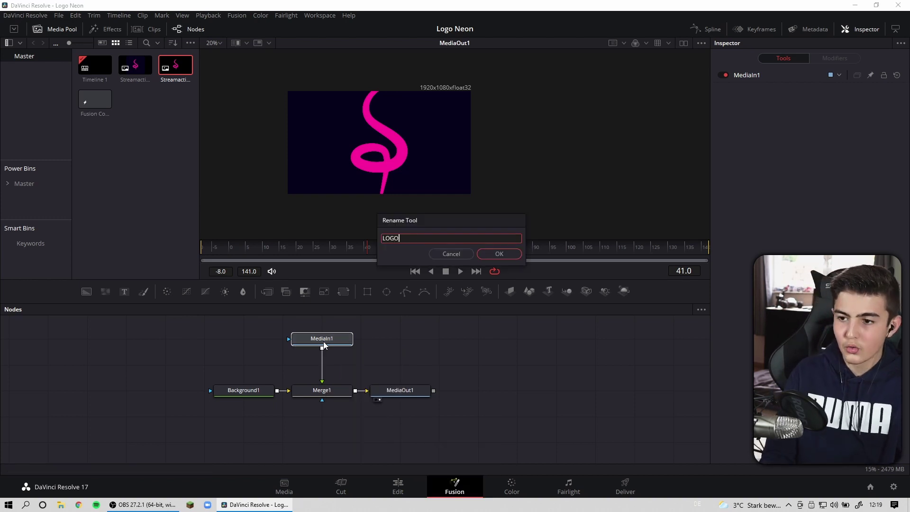
key(Return)
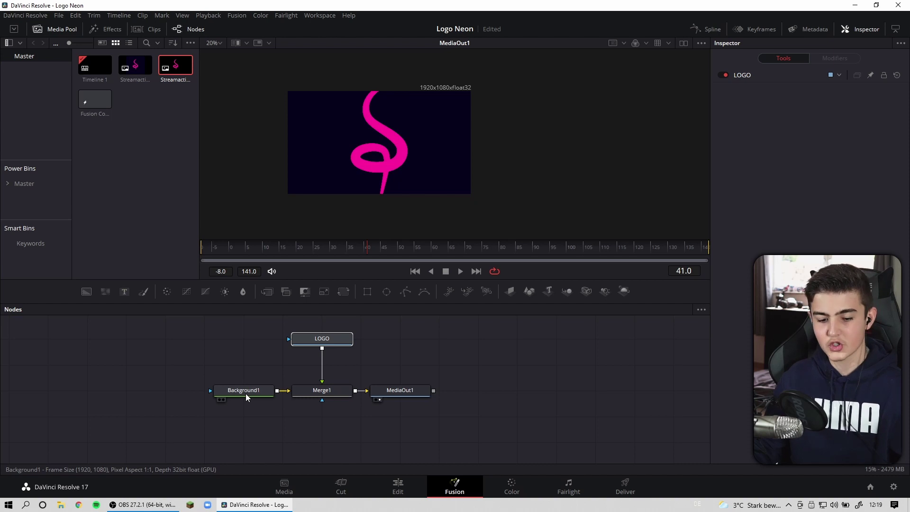
click(246, 394)
key(F2)
text(BG)
key(Return)
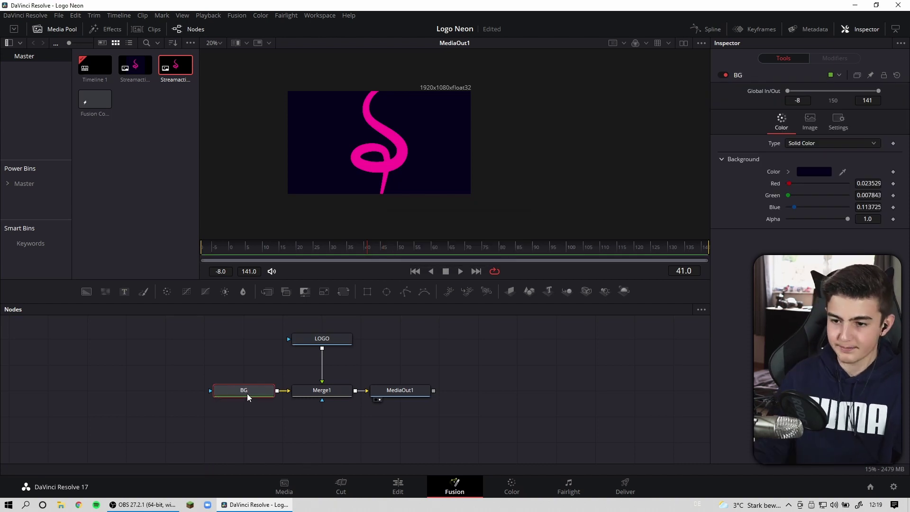
click(299, 338)
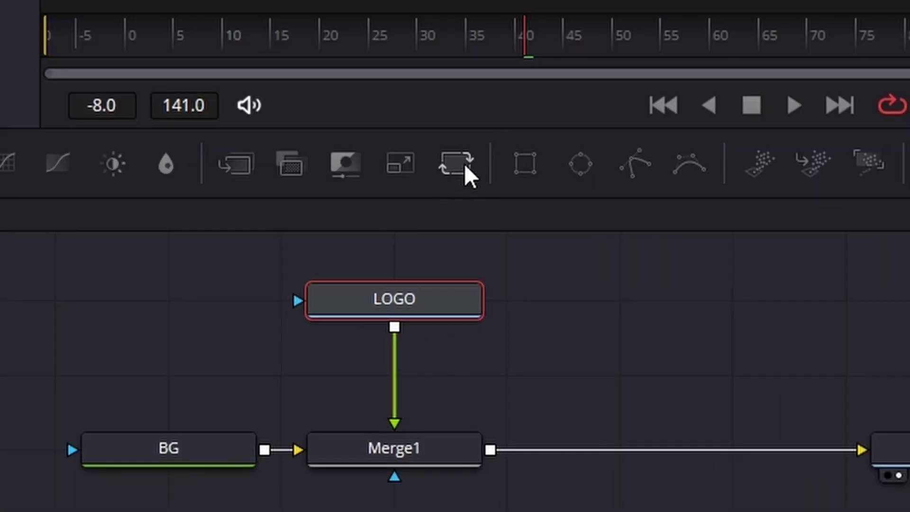
Step: Insert a Transform1 node between LOGO and Merge1
click(346, 295)
click(429, 301)
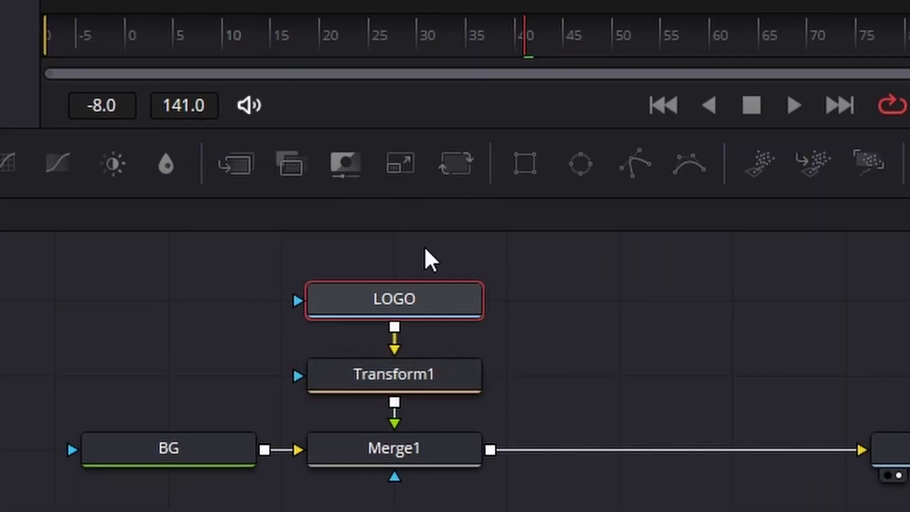
click(429, 374)
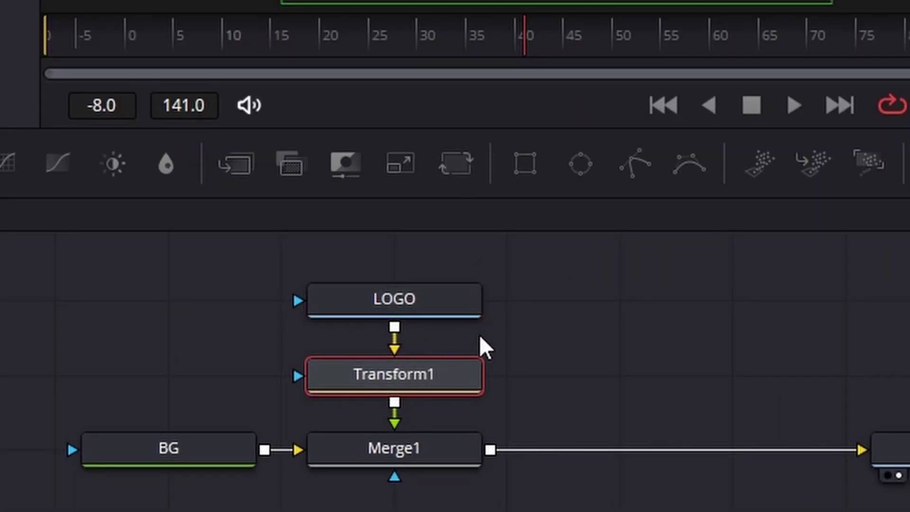
drag(479, 334, 408, 398)
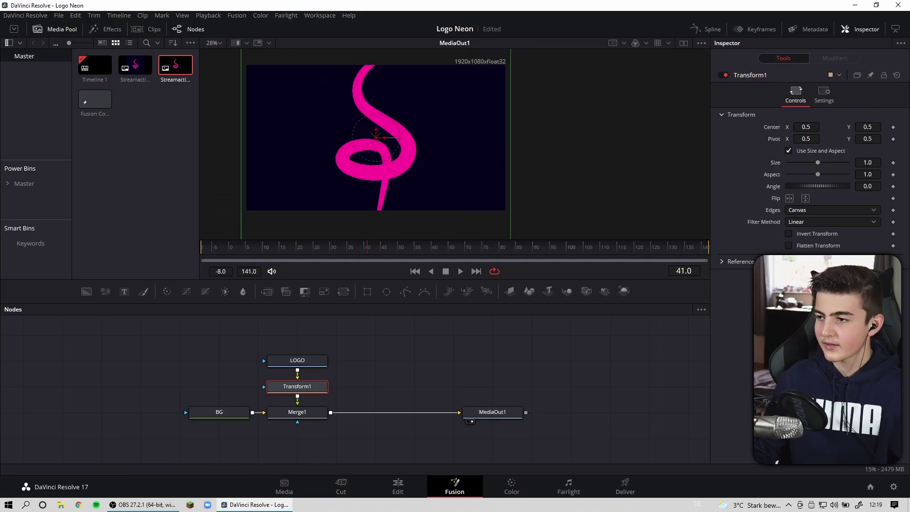
Step: Scale the pink logo to Size 0.45 in Transform1 and save the project
drag(868, 159, 806, 162)
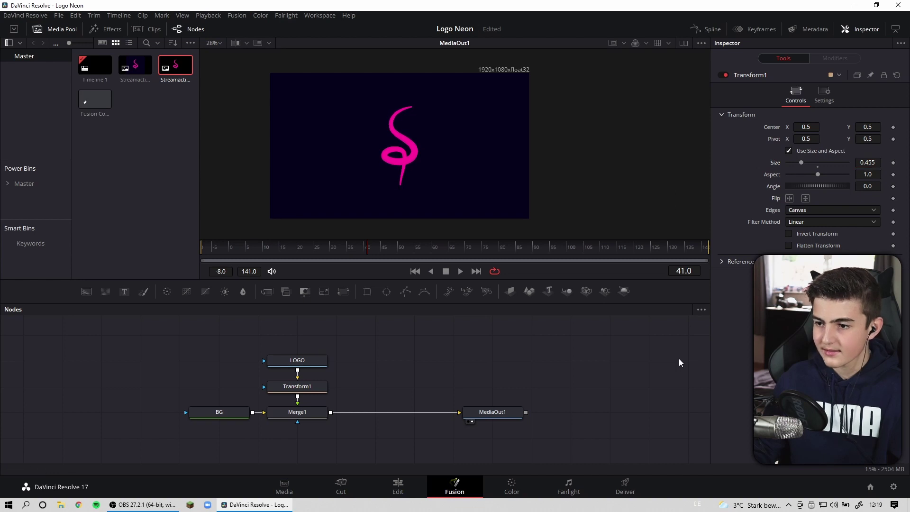
key(ctrl+s)
drag(512, 138, 614, 161)
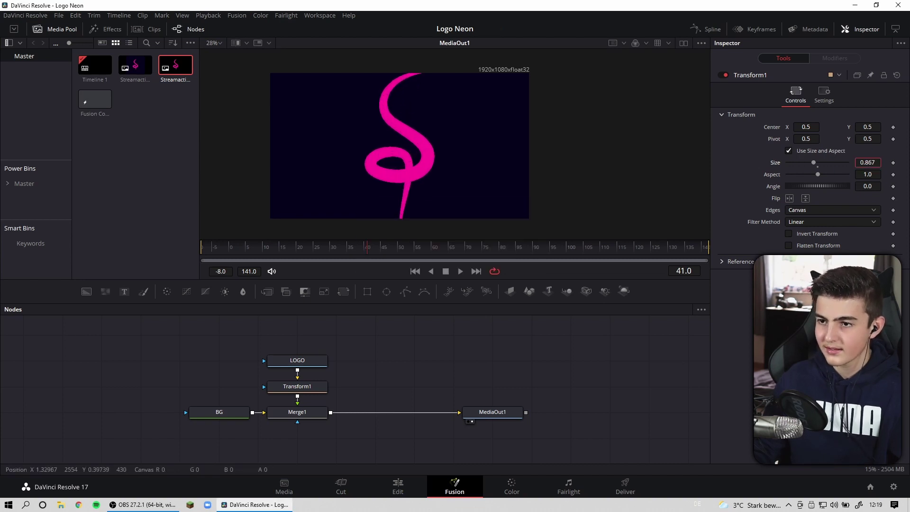
drag(868, 163, 853, 163)
key(ctrl+s)
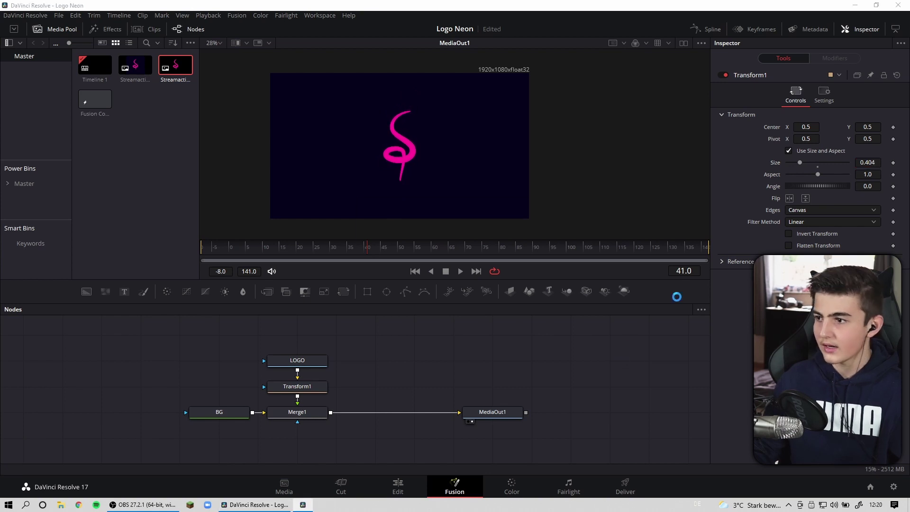
key(BackSpace)
key(BackSpace)
key(BackSpace)
text(5)
key(Tab)
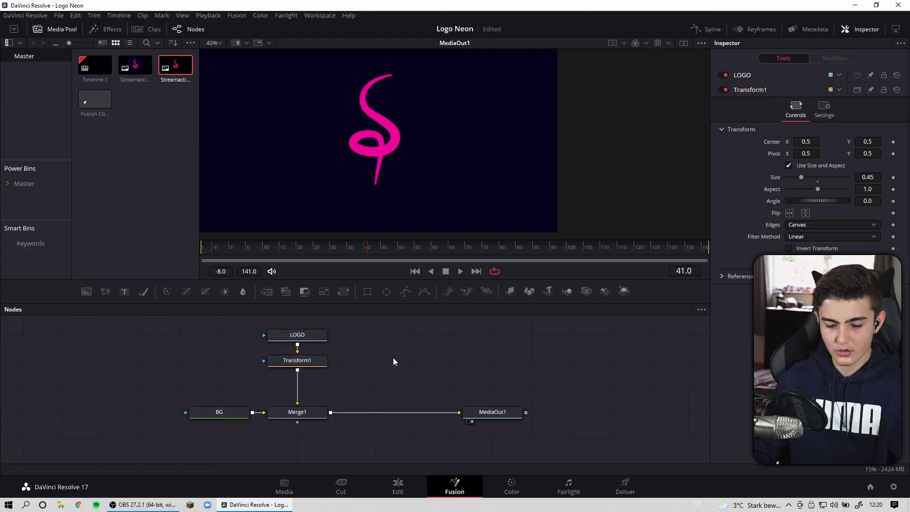
Step: Insert a Blur1 node between Transform1 and Merge1
key(ctrl+space)
text(Media Out)
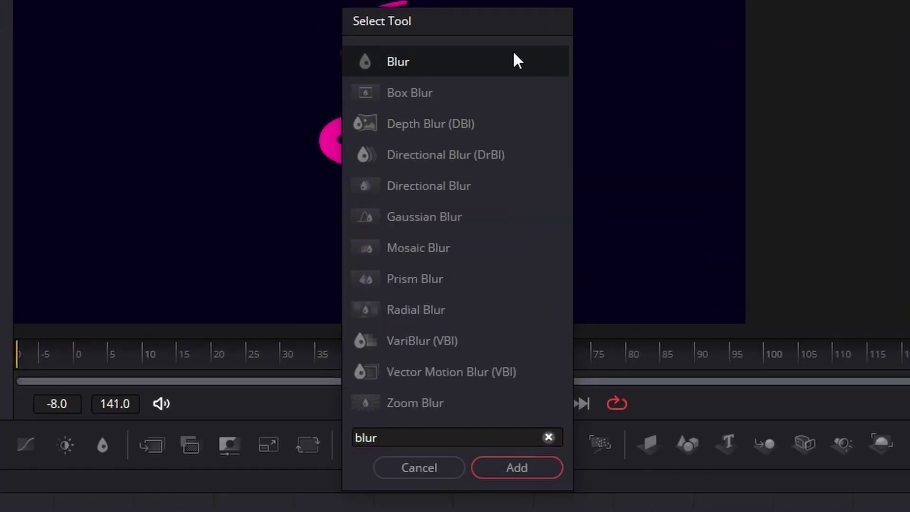
click(511, 61)
click(520, 476)
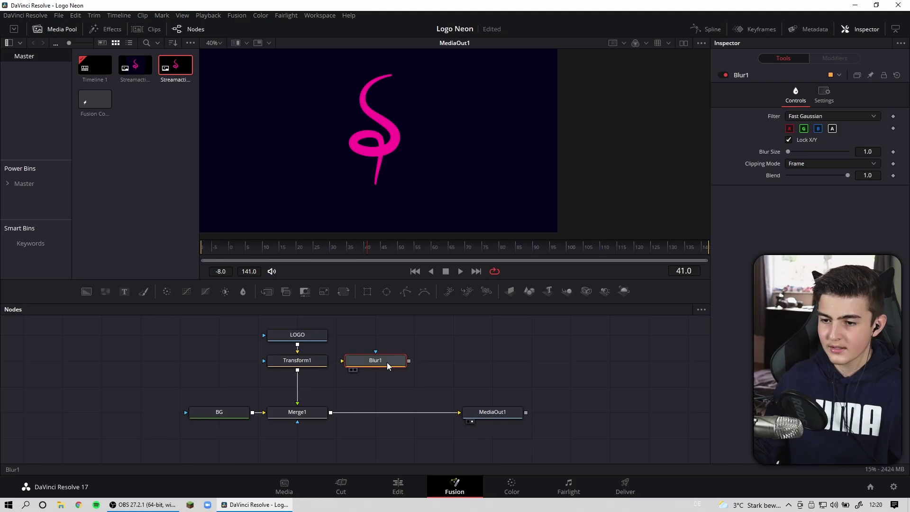
drag(387, 362, 295, 387)
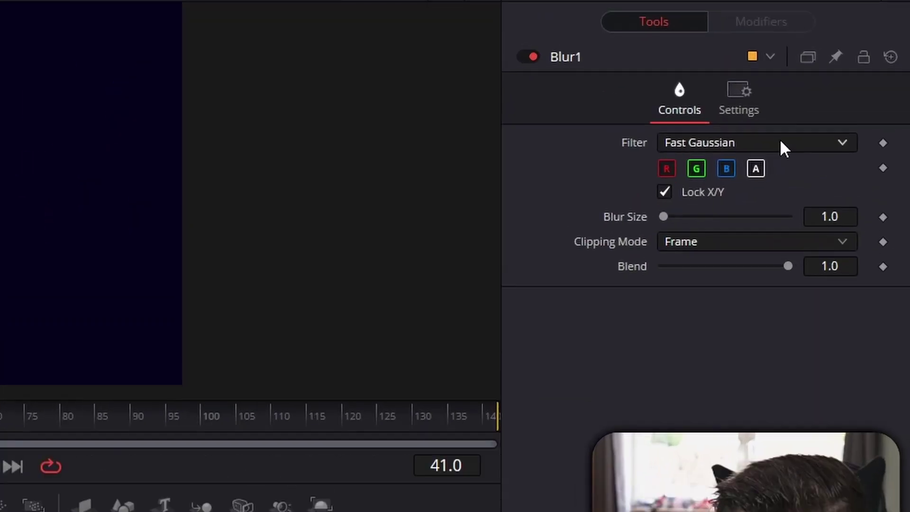
Step: Switch Blur1's filter to Gaussian and add a Merge2 node before MediaOut1
click(843, 118)
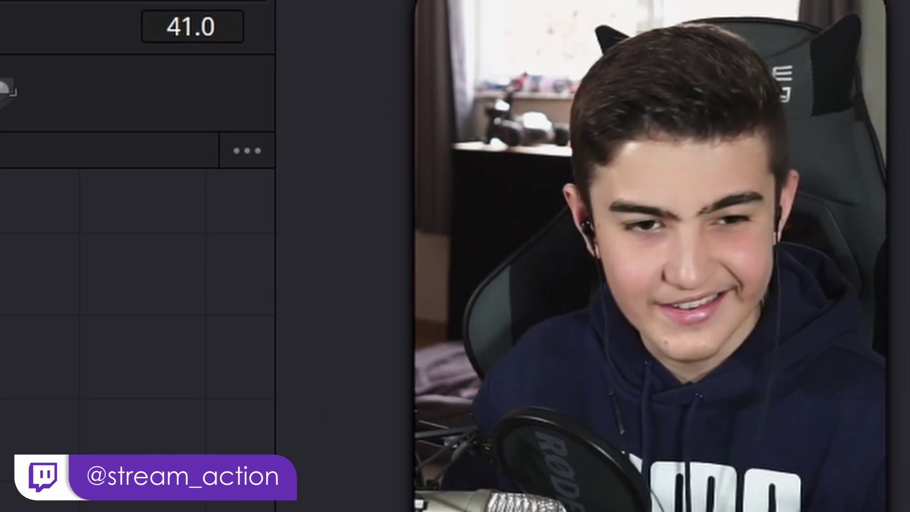
scroll(419, 164, down, 2)
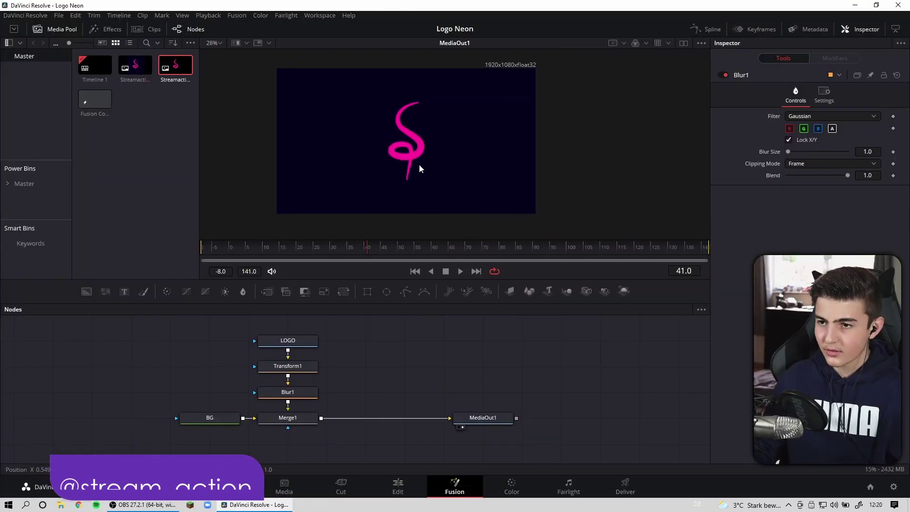
scroll(292, 105, up, 2)
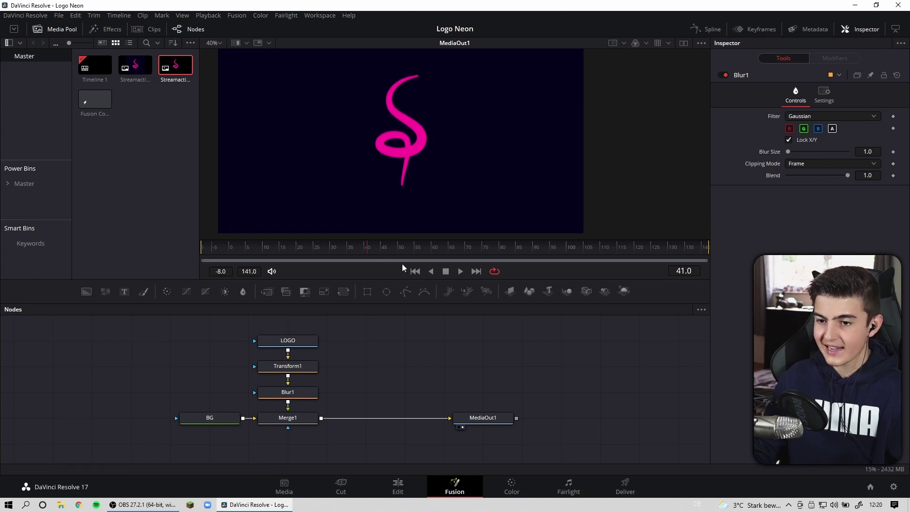
click(270, 292)
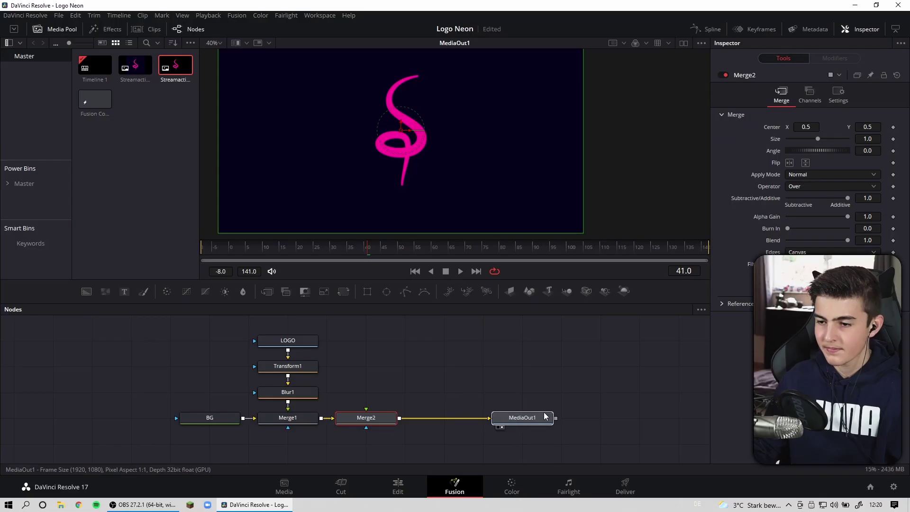
Step: Add a Background node coloured with the logo's pink and feed it into Merge2's foreground
drag(545, 416, 584, 417)
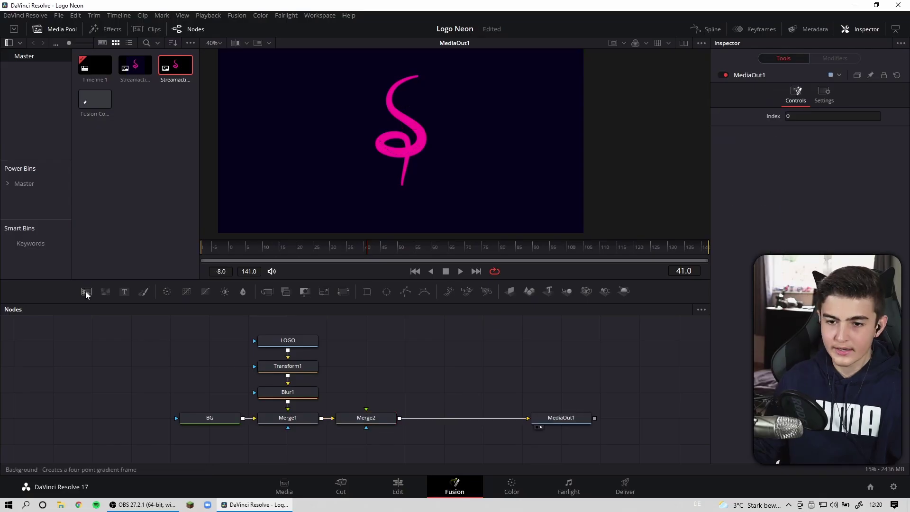
drag(347, 364, 348, 340)
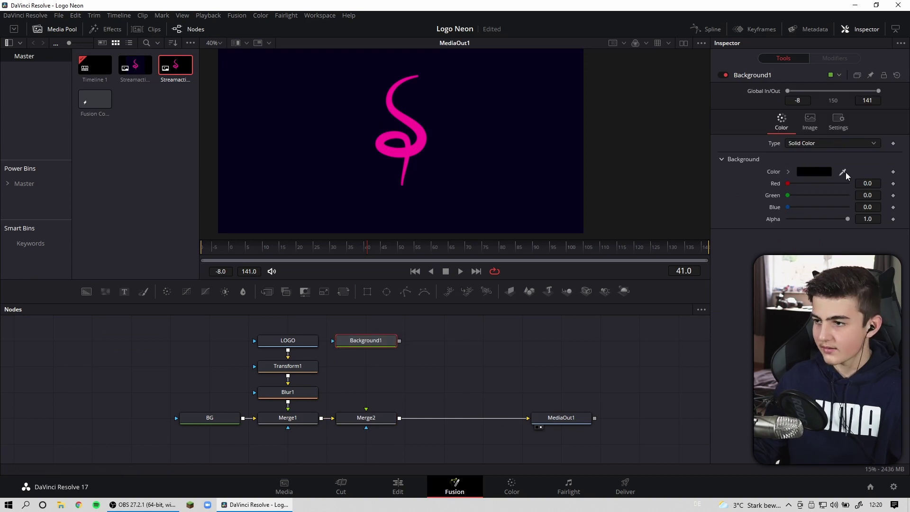
drag(842, 172, 423, 139)
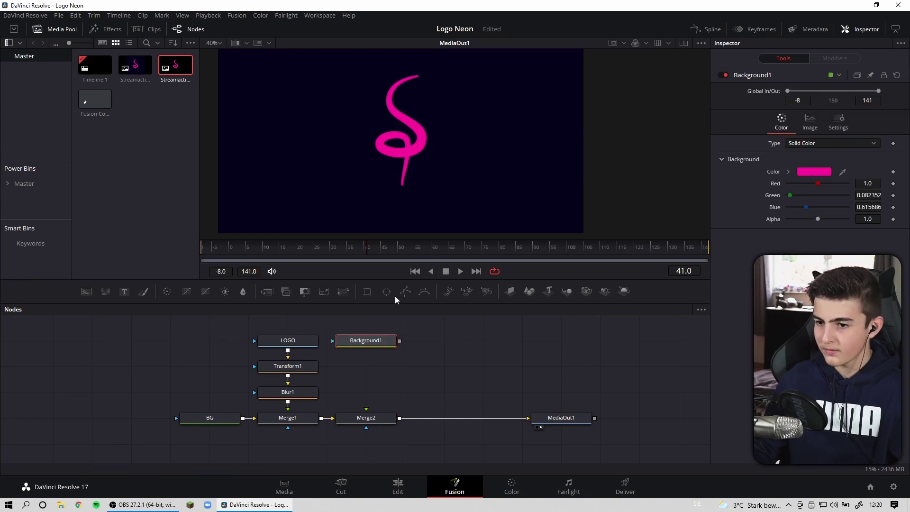
drag(400, 341, 365, 409)
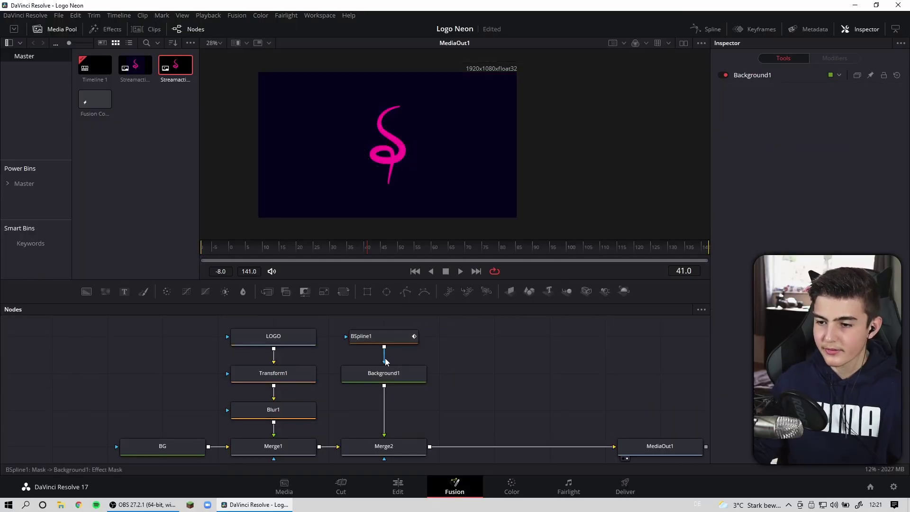
Step: Select BSpline1 and place the first mask point at the logo's tail
click(404, 337)
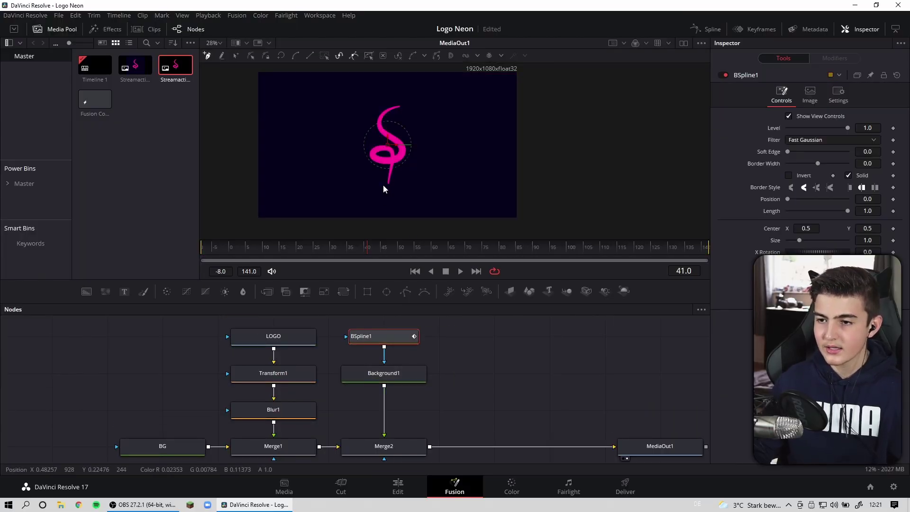
scroll(384, 189, up, 5)
scroll(412, 178, down, 3)
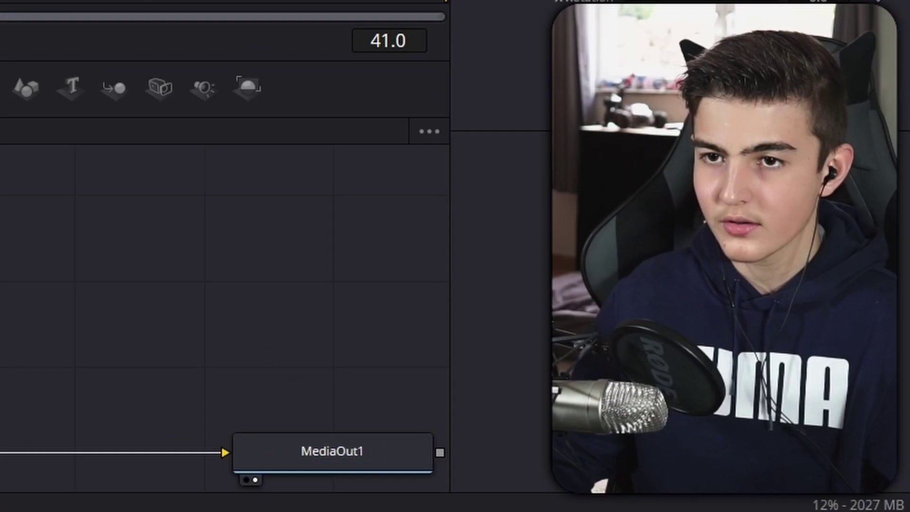
scroll(379, 163, up, 2)
click(317, 138)
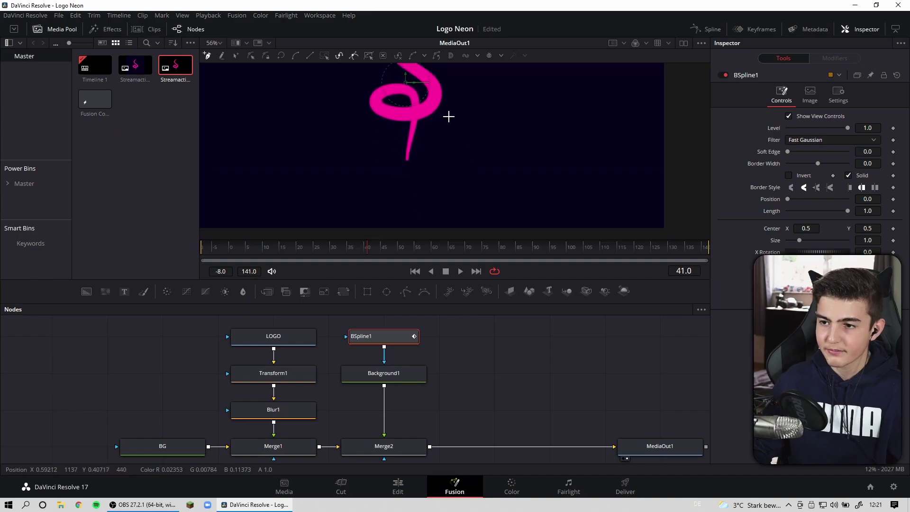
scroll(447, 115, up, 10)
scroll(434, 147, down, 2)
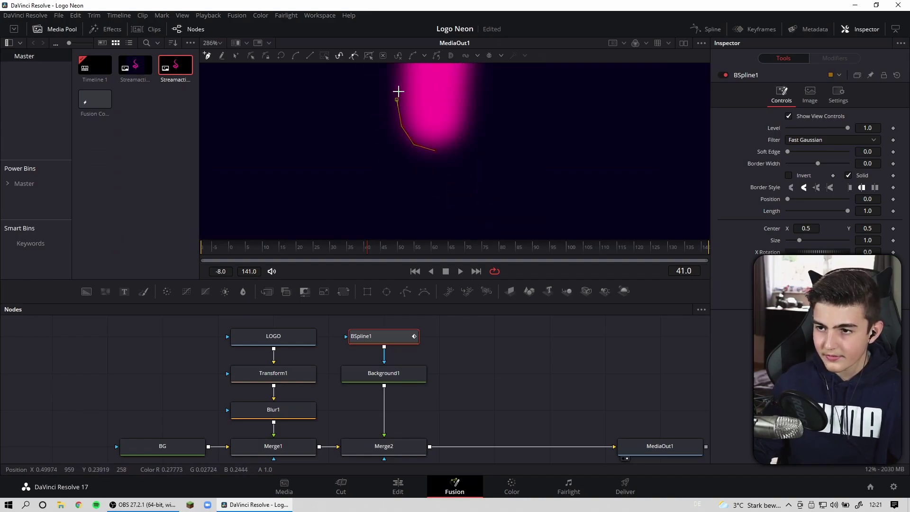
scroll(391, 133, up, 3)
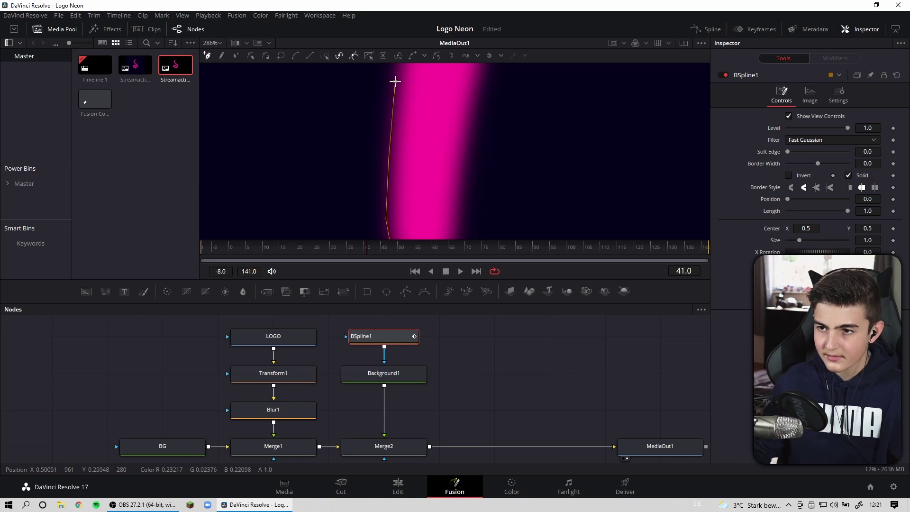
scroll(409, 147, up, 3)
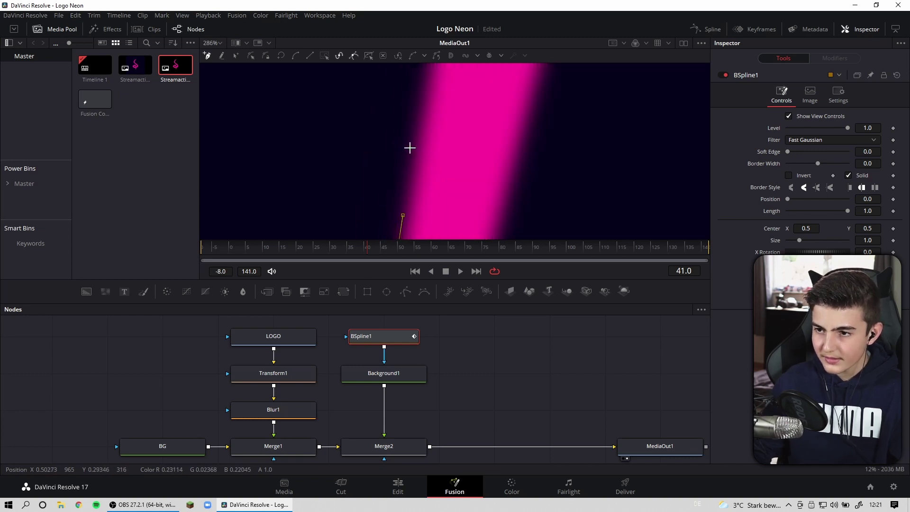
scroll(420, 172, up, 3)
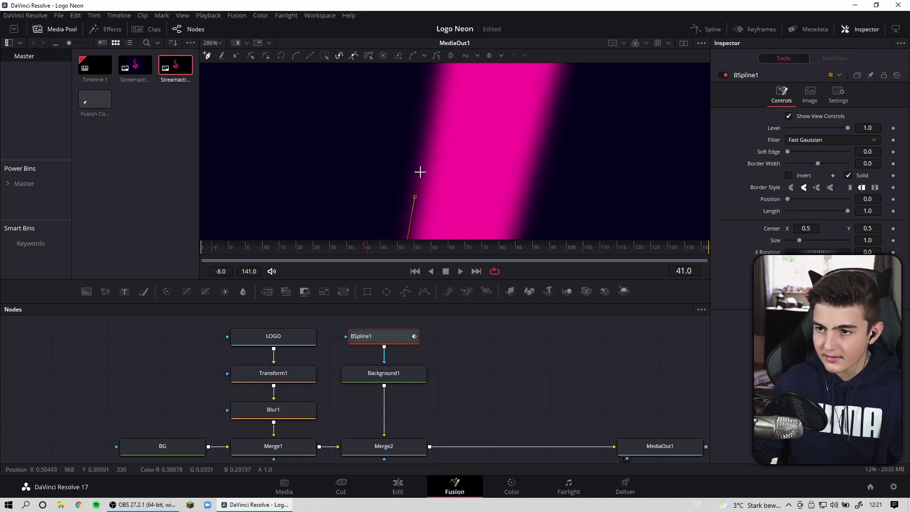
scroll(424, 158, up, 3)
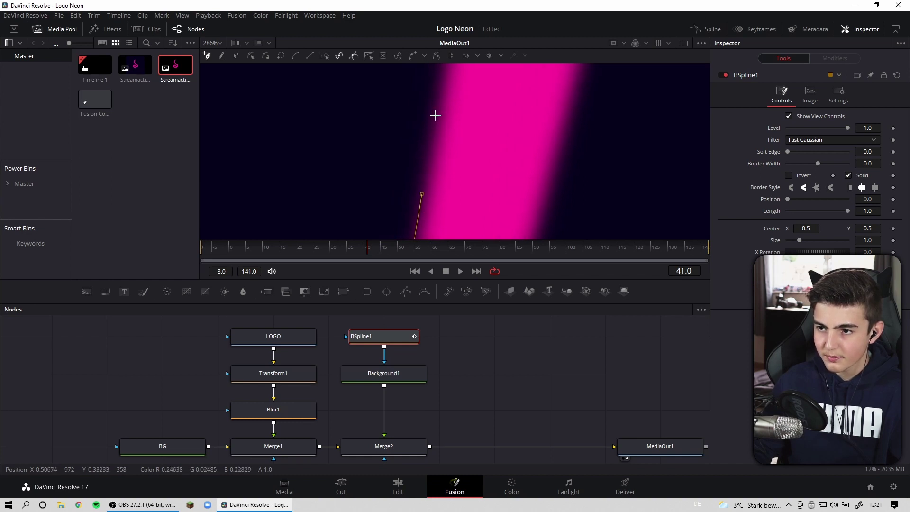
Step: Add further mask points running up along the pink stroke's edge
click(435, 125)
scroll(433, 125, up, 4)
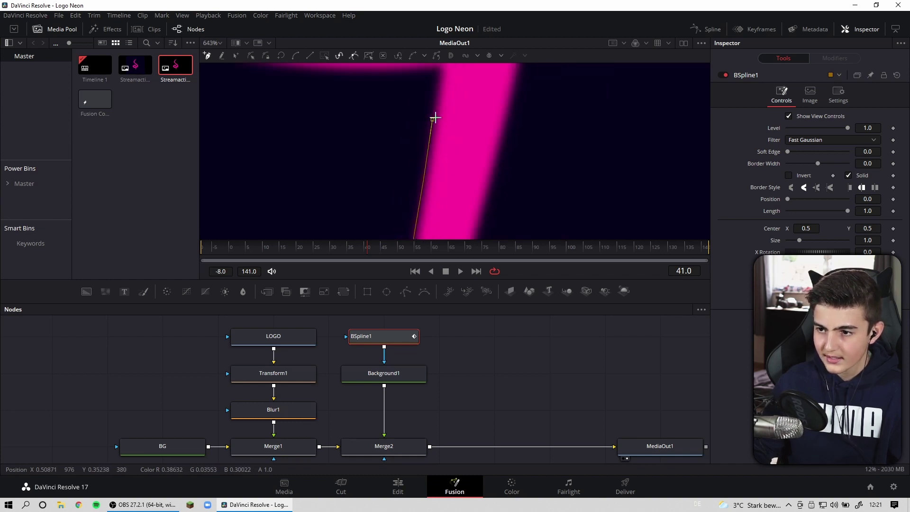
scroll(431, 154, up, 3)
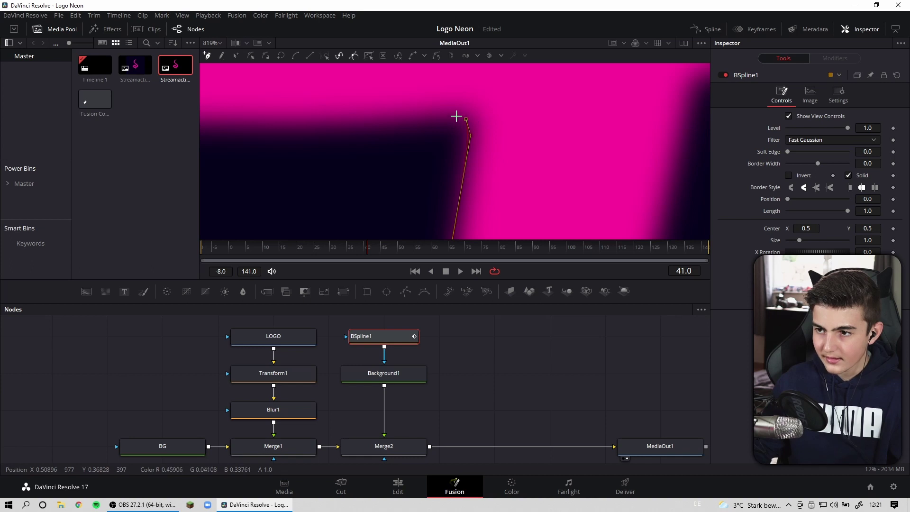
scroll(444, 187, down, 10)
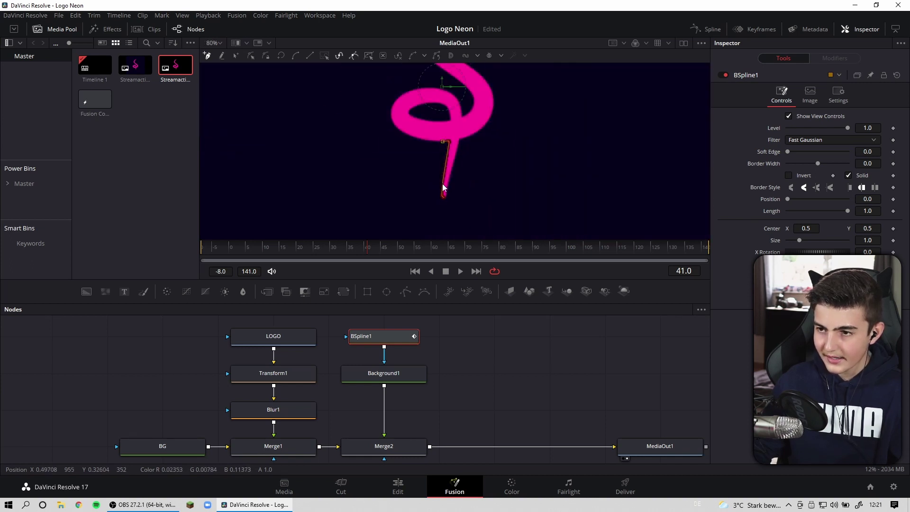
scroll(337, 124, down, 5)
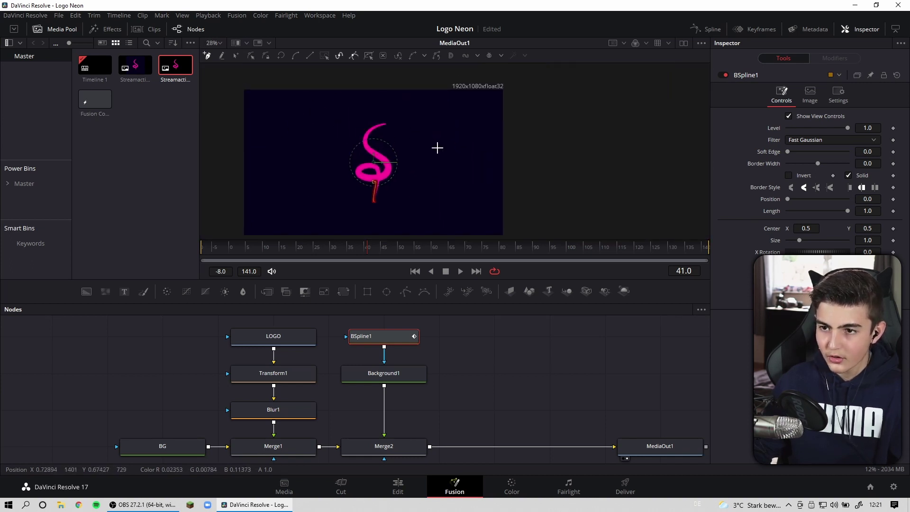
scroll(358, 203, up, 5)
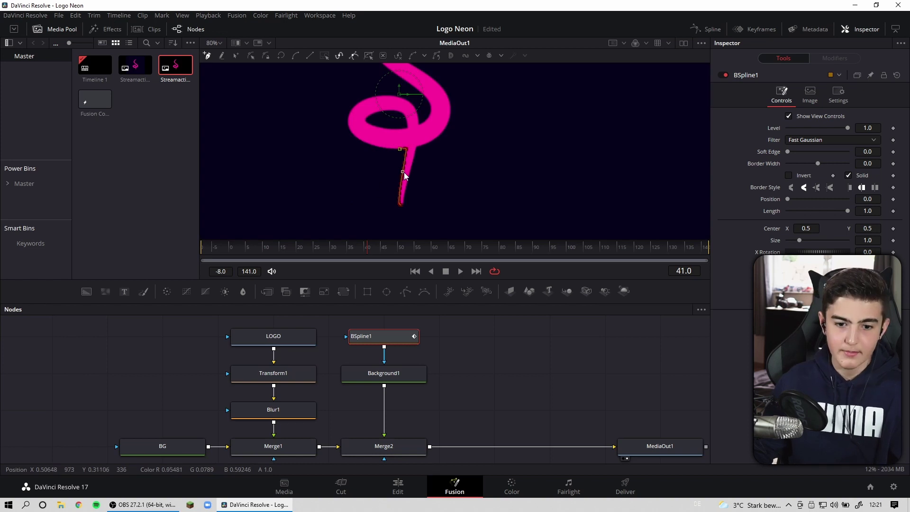
scroll(405, 177, up, 10)
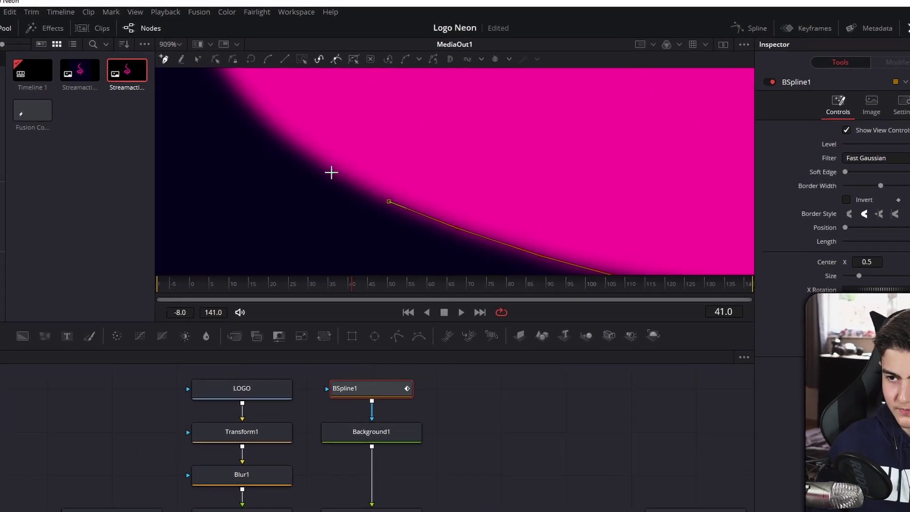
scroll(332, 172, left, 5)
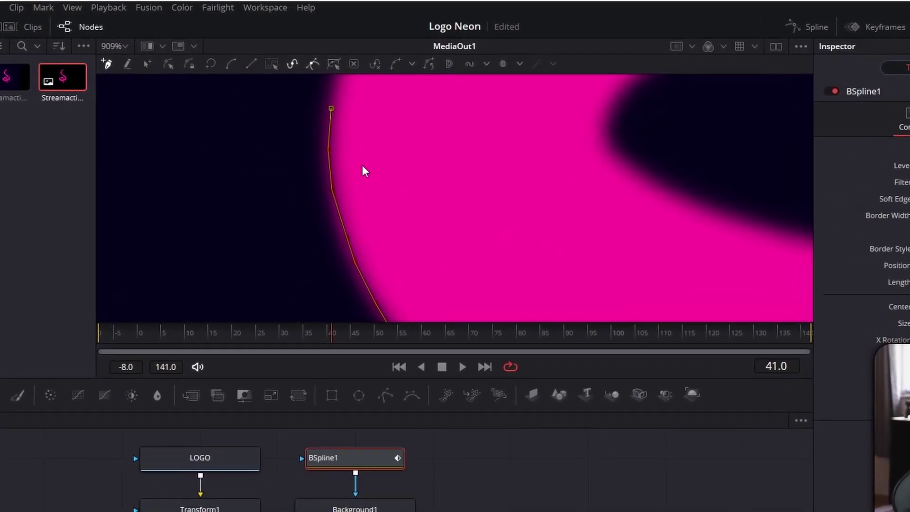
scroll(332, 223, up, 5)
click(349, 148)
click(395, 103)
scroll(398, 102, up, 3)
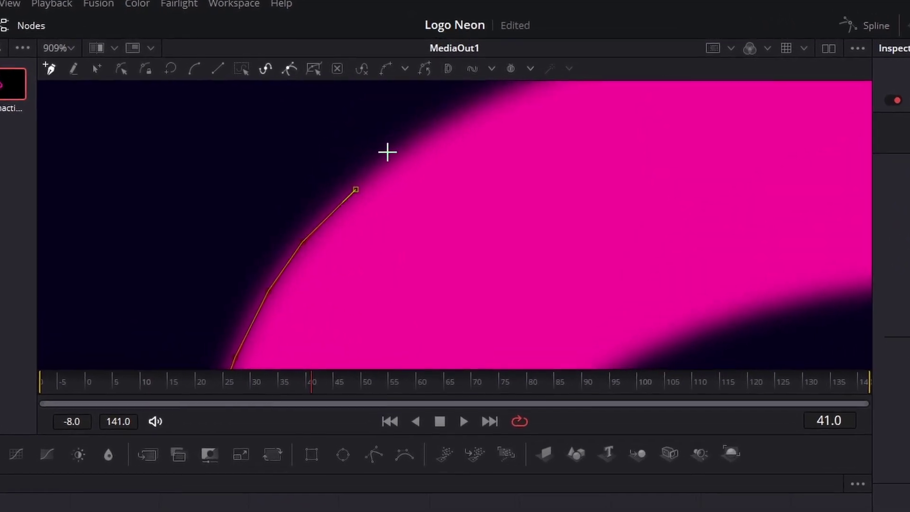
click(497, 105)
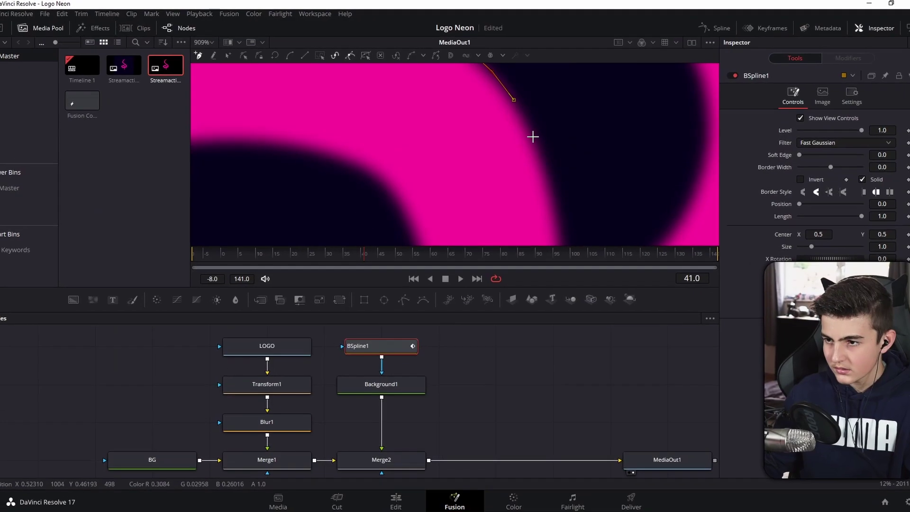
Step: Drag the latest BSpline points onto the pink stroke's edge around the loop
scroll(537, 206, down, 2)
scroll(535, 208, down, 2)
scroll(533, 210, down, 2)
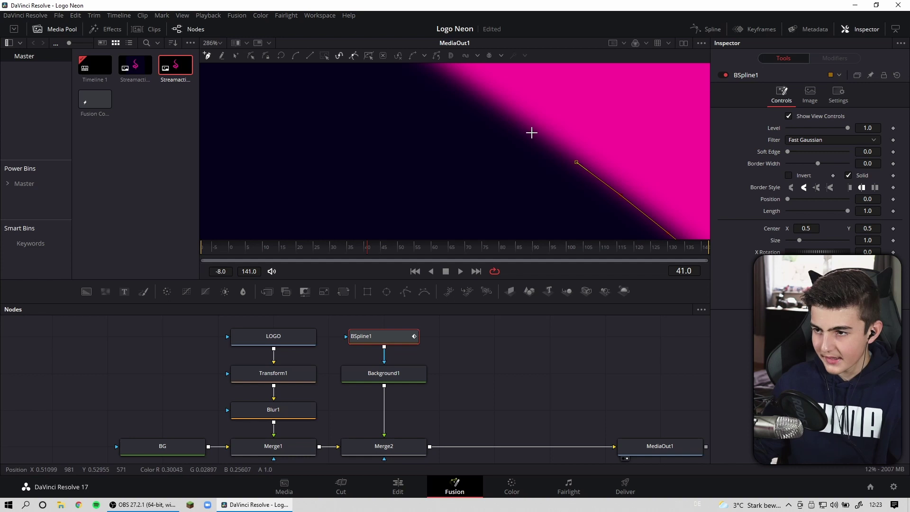
drag(478, 92, 569, 152)
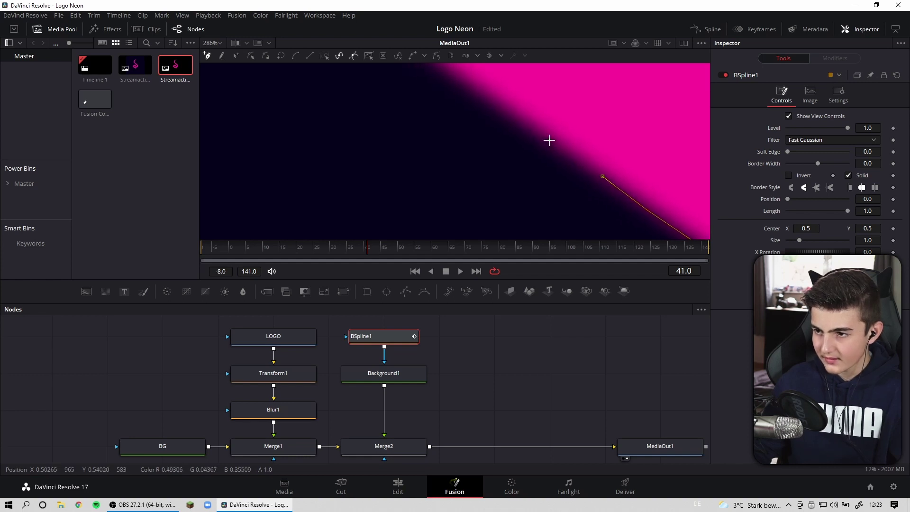
drag(490, 105, 555, 151)
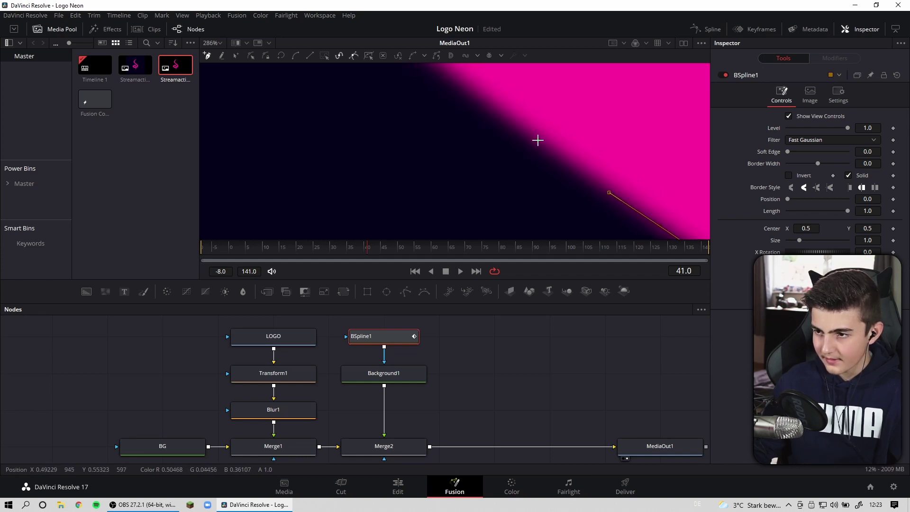
scroll(534, 152, down, 5)
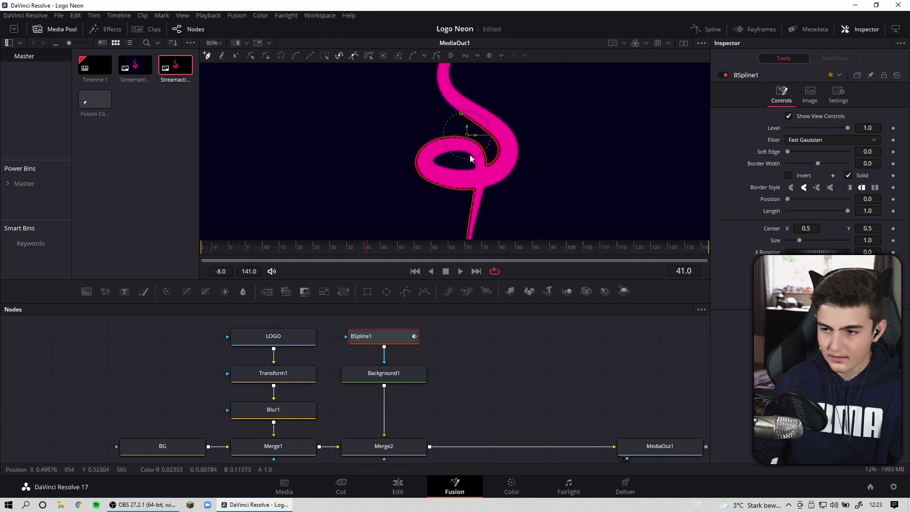
Step: Place points around the rest of the logo outline, including its stem and loop
scroll(479, 162, up, 5)
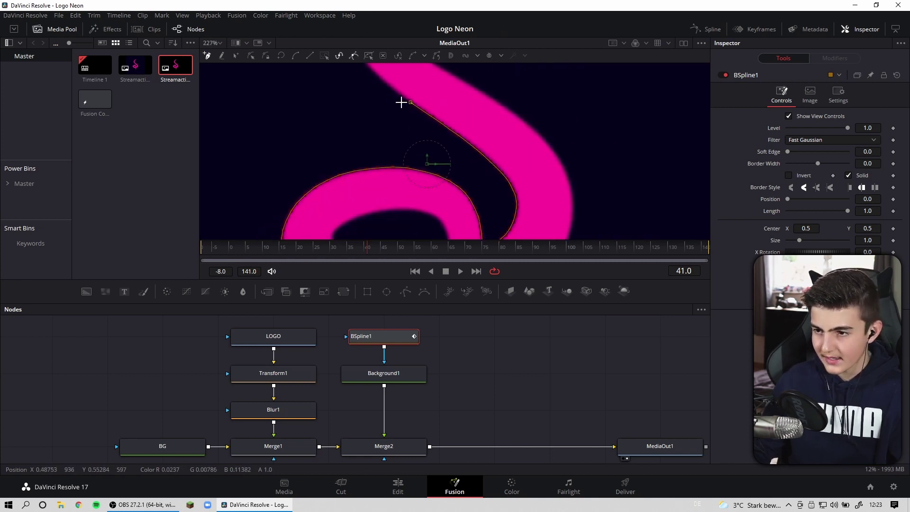
scroll(427, 138, down, 5)
scroll(463, 95, up, 3)
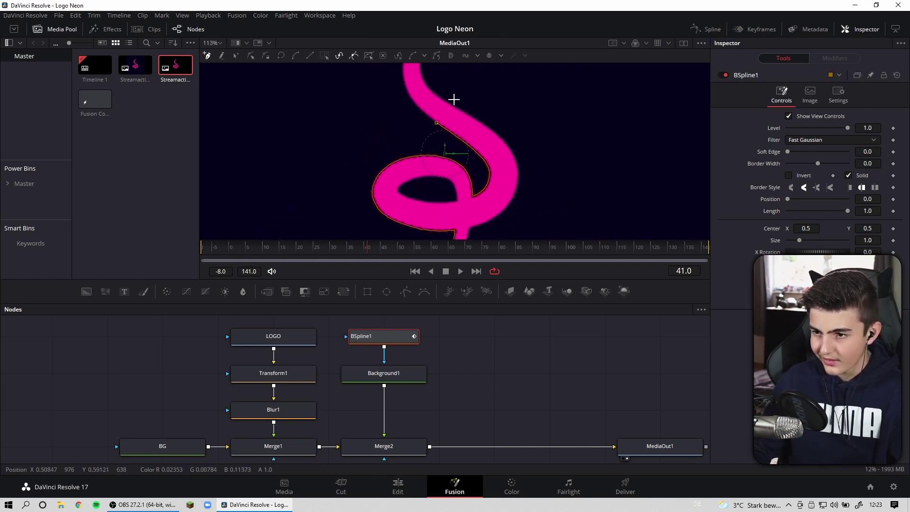
scroll(453, 99, down, 1)
scroll(447, 122, up, 3)
scroll(406, 102, up, 3)
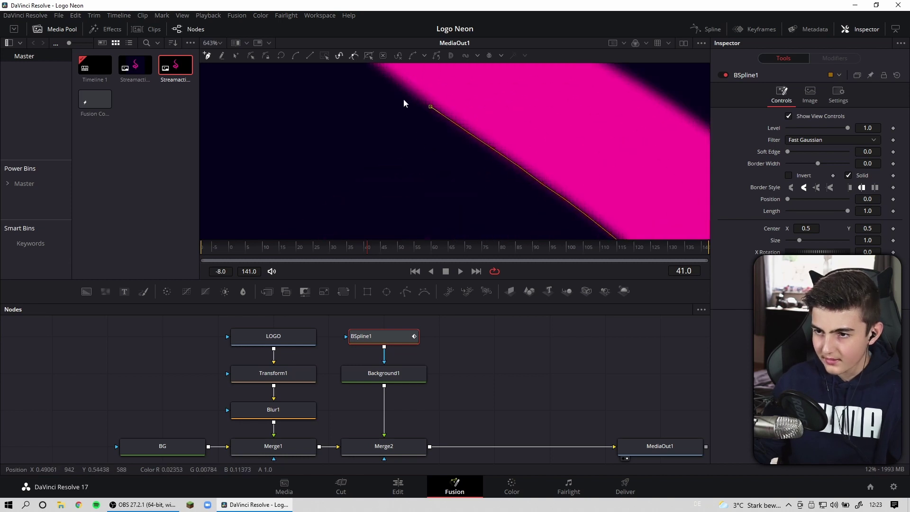
scroll(483, 177, up, 2)
scroll(437, 128, down, 3)
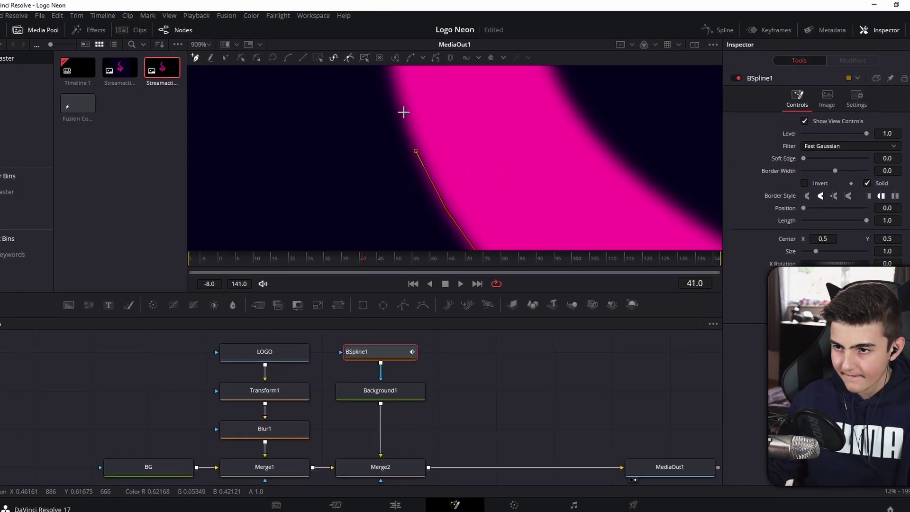
scroll(402, 111, up, 2)
scroll(479, 195, down, 3)
scroll(601, 136, down, 2)
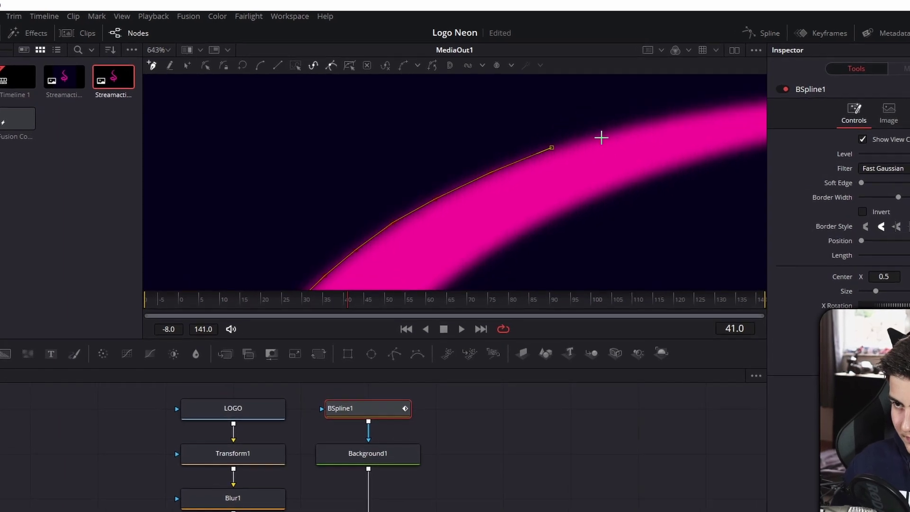
click(203, 223)
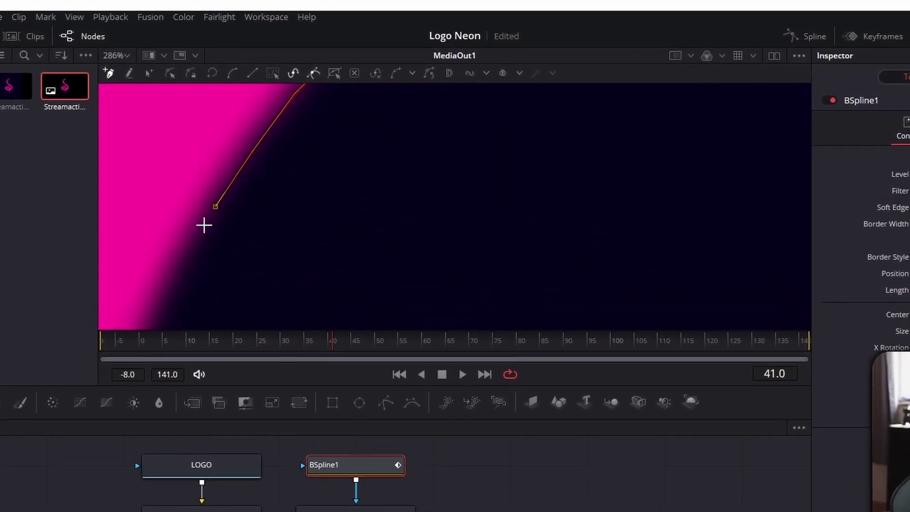
click(319, 283)
click(426, 183)
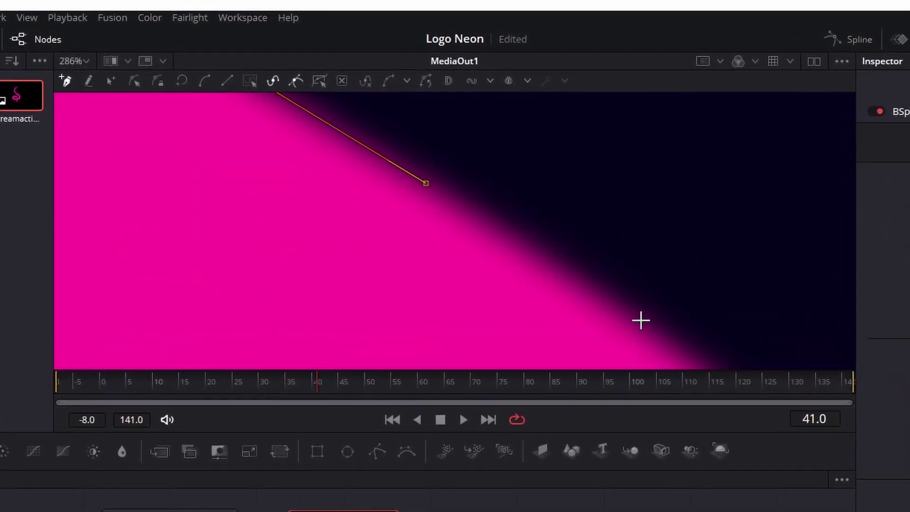
click(725, 262)
click(714, 150)
click(640, 220)
Step: Drag the corner points up onto the logo's slanted stroke edge
scroll(639, 222, up, 2)
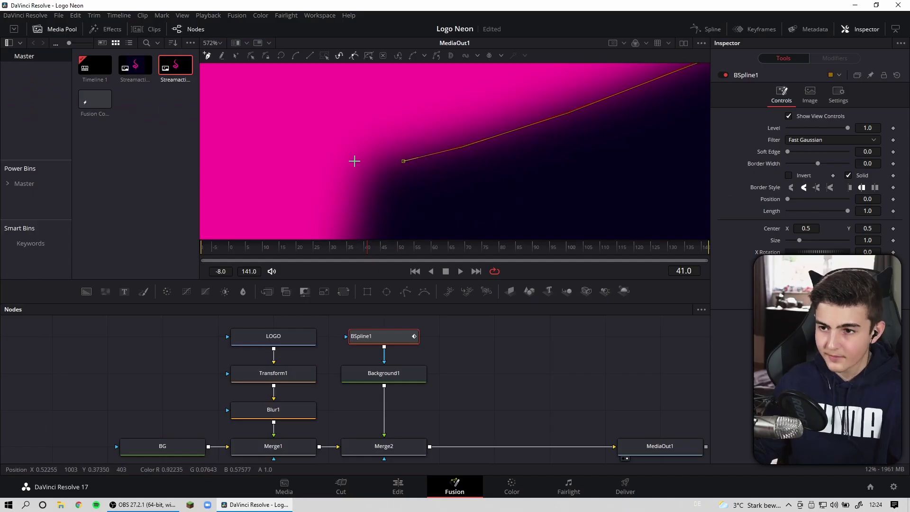
scroll(367, 161, up, 1)
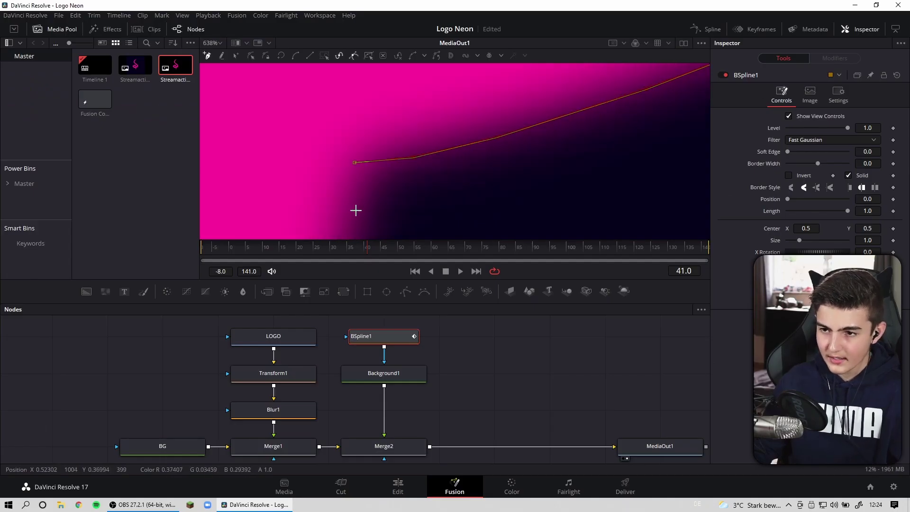
scroll(380, 207, up, 2)
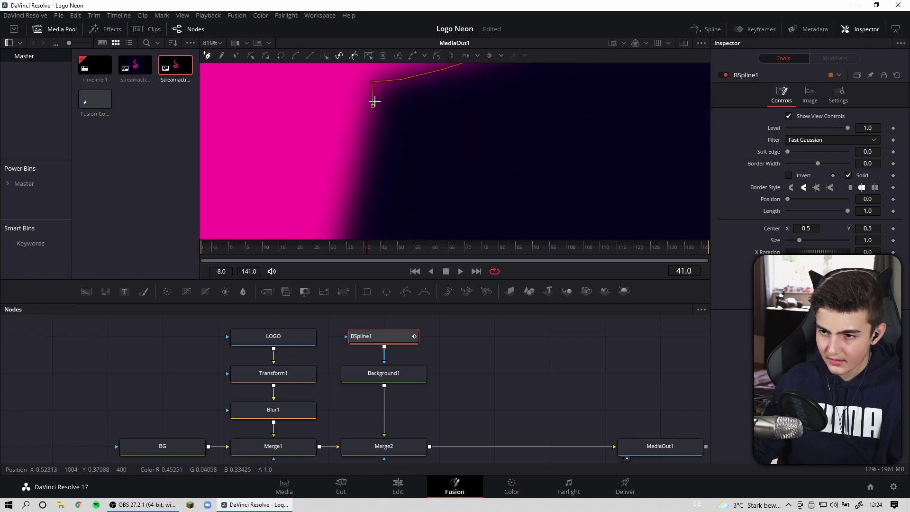
drag(380, 207, 376, 100)
scroll(374, 107, up, 1)
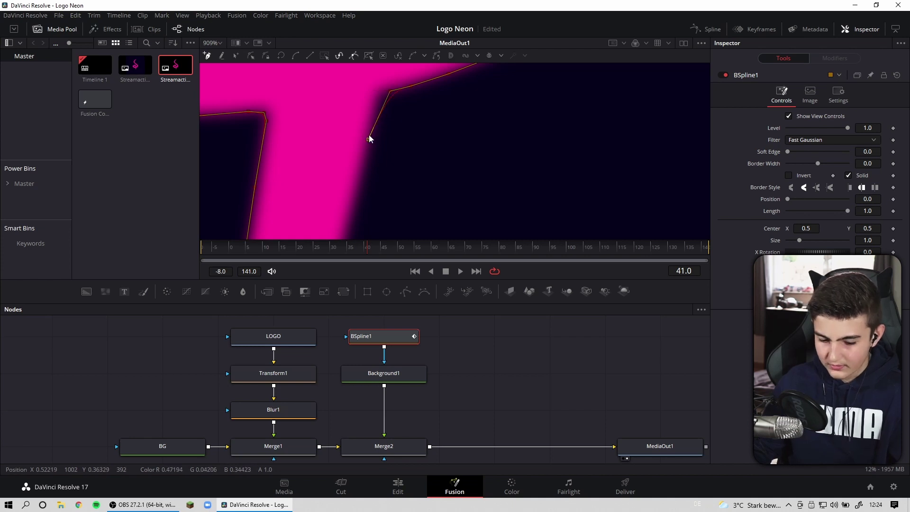
drag(370, 138, 375, 94)
scroll(374, 94, down, 1)
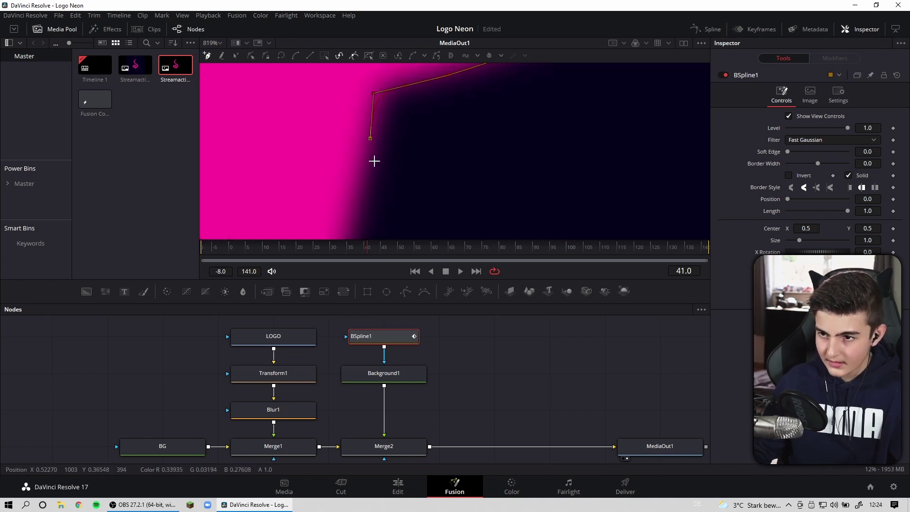
scroll(361, 198, down, 2)
scroll(358, 180, up, 3)
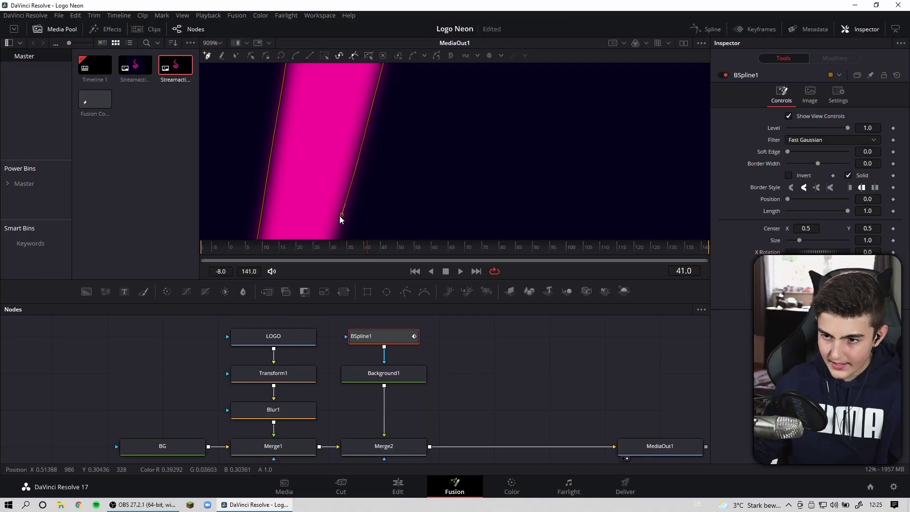
drag(368, 121, 370, 95)
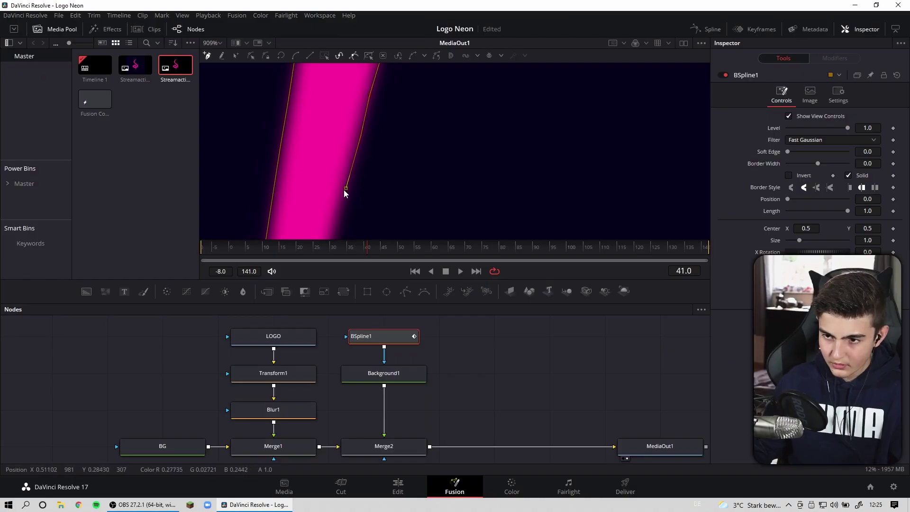
drag(345, 193, 355, 89)
Step: Deselect the spline and check that the closed mask encloses the whole pink logo
scroll(314, 173, down, 3)
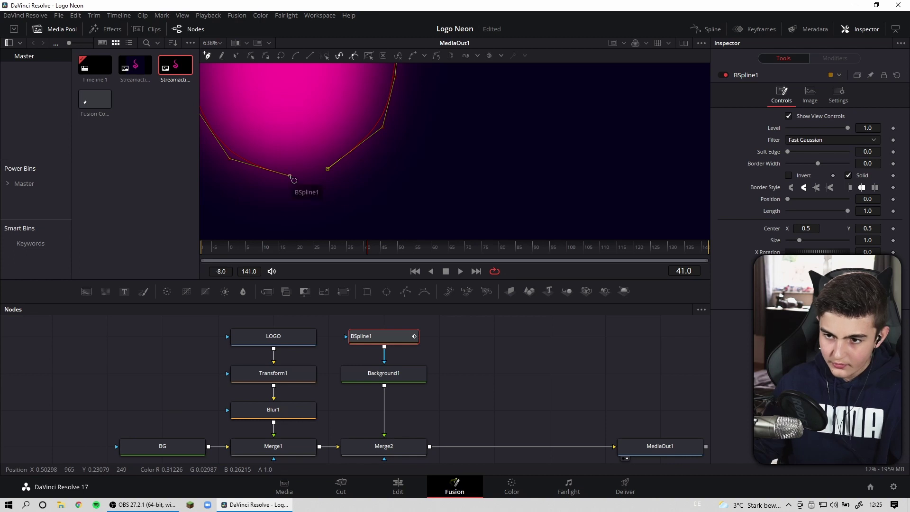
scroll(286, 135, down, 10)
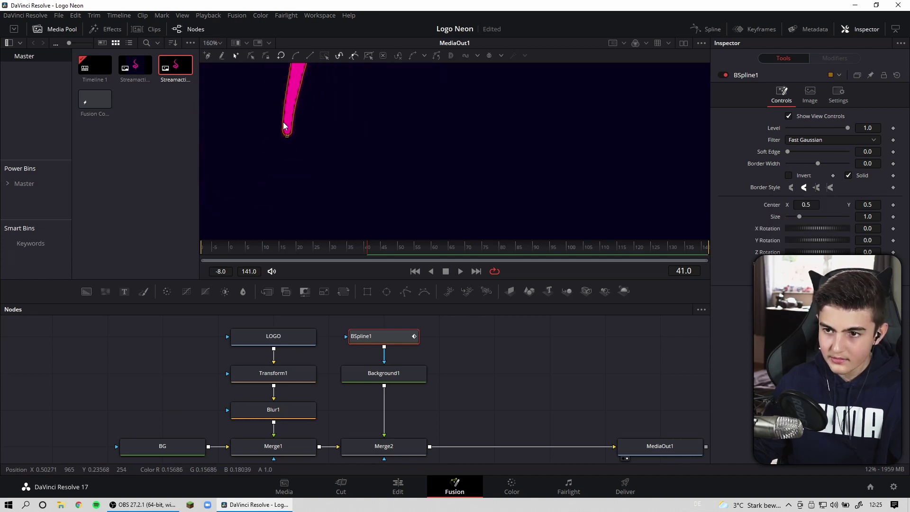
scroll(302, 128, down, 4)
scroll(302, 128, down, 3)
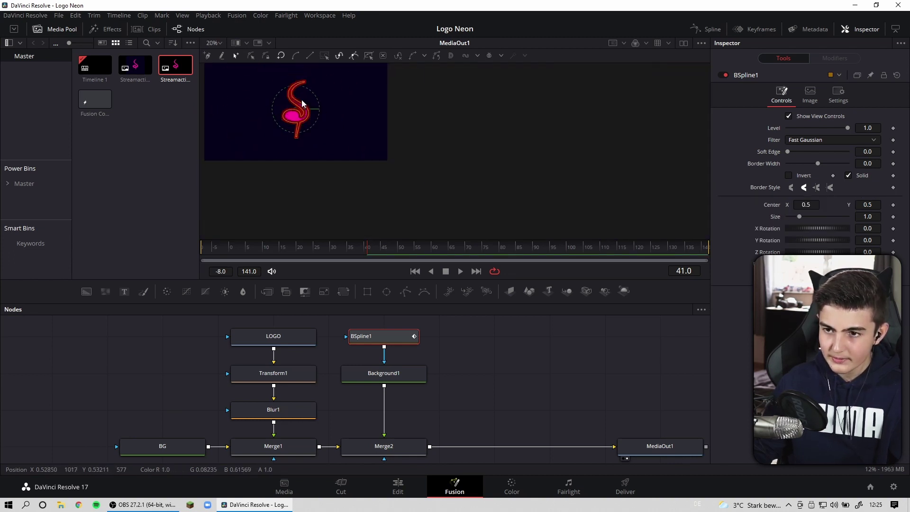
click(519, 402)
scroll(396, 142, up, 3)
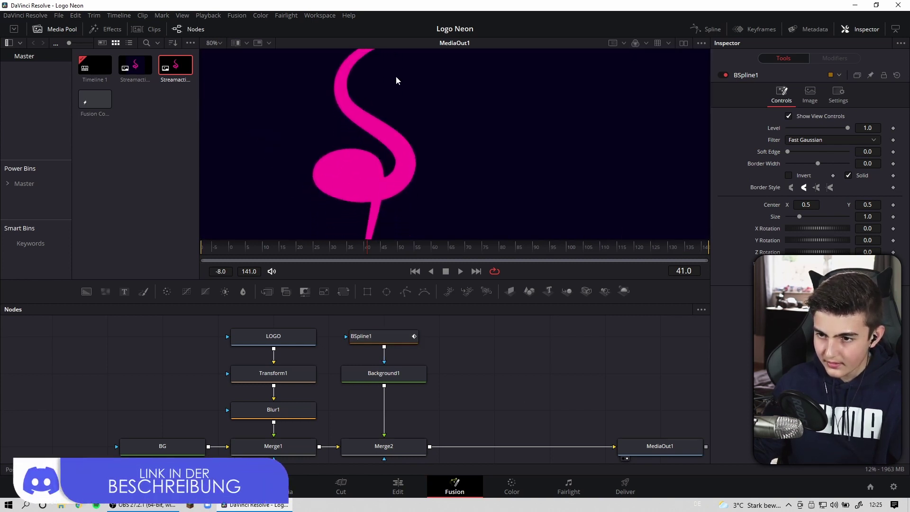
scroll(374, 69, down, 5)
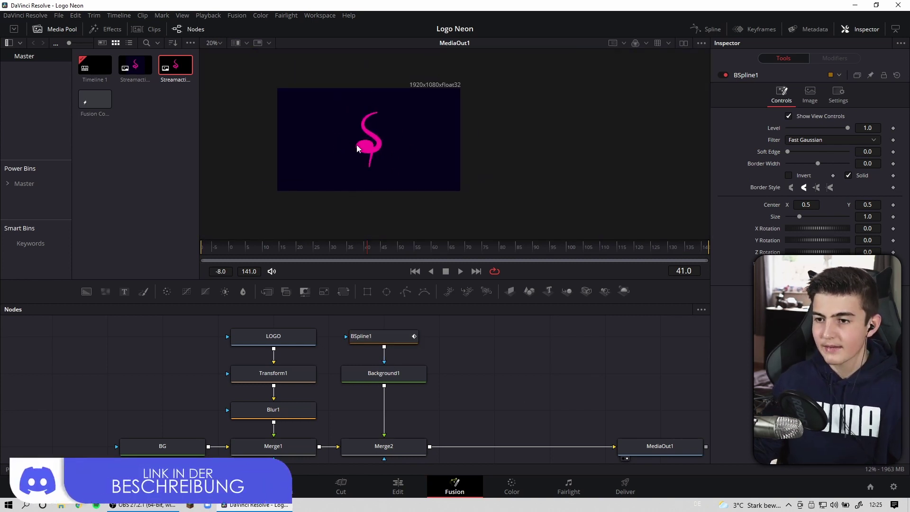
scroll(357, 149, up, 5)
Step: Turn off Solid on BSpline1 and set its Border Width to 0.003
click(388, 338)
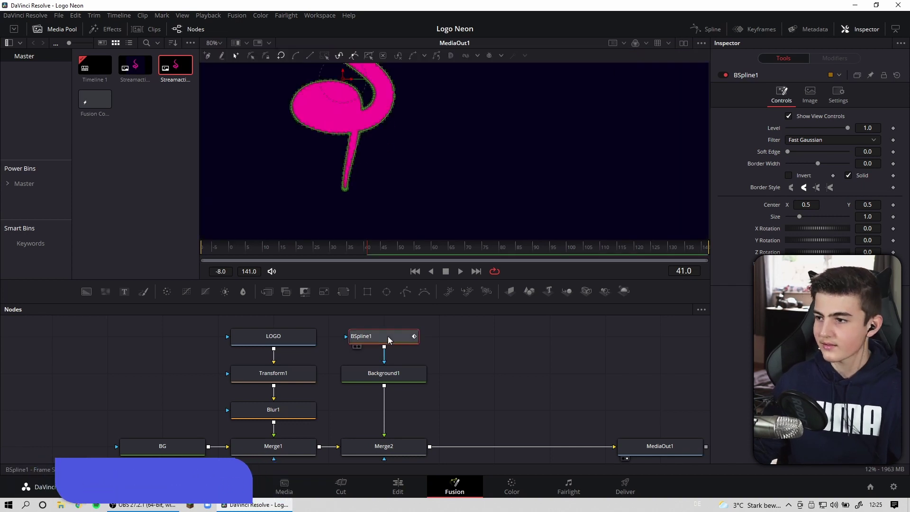
click(848, 176)
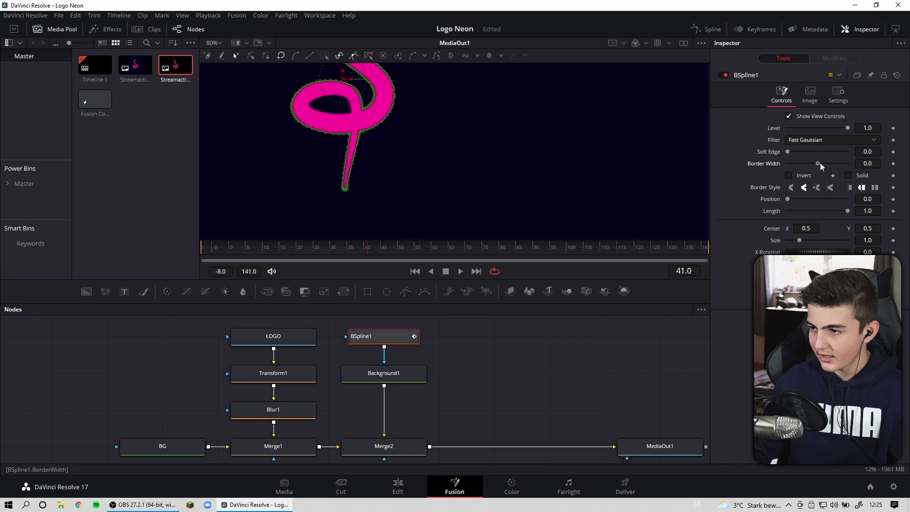
drag(819, 163, 823, 163)
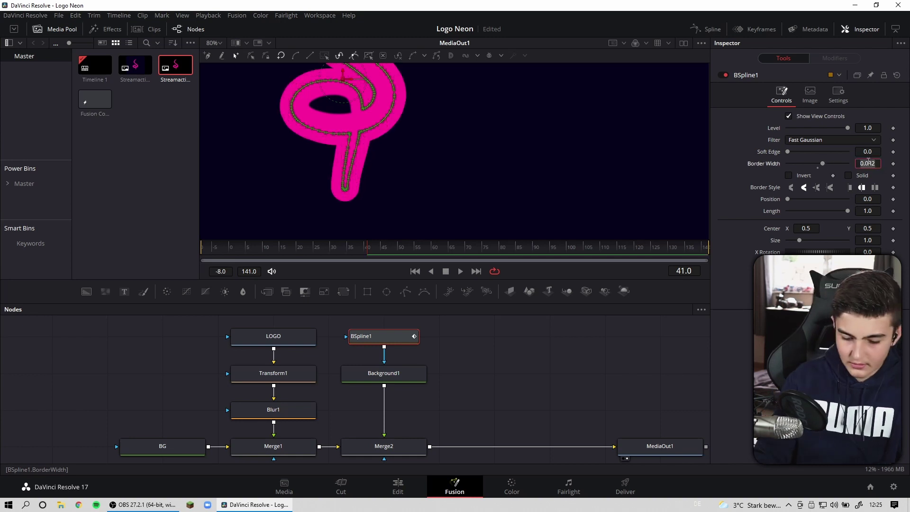
text(3)
key(Return)
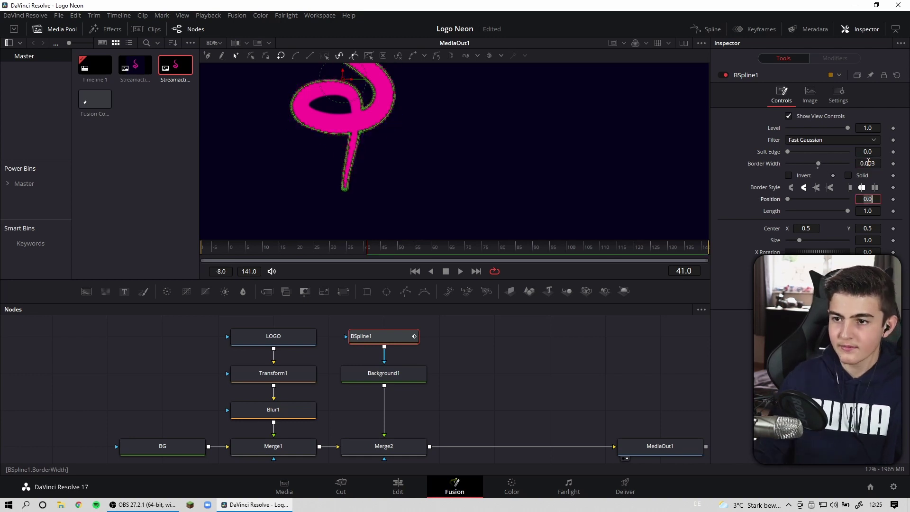
scroll(384, 179, up, 5)
scroll(302, 226, up, 3)
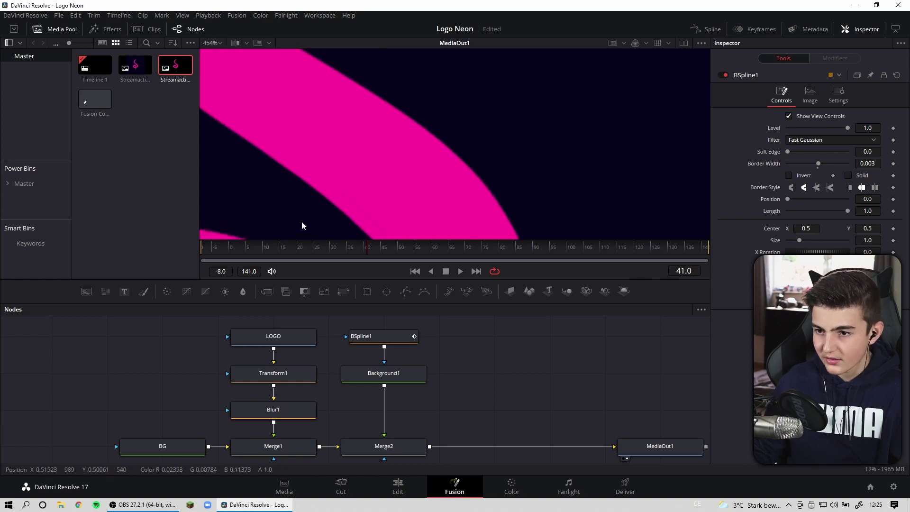
scroll(365, 204, down, 3)
scroll(366, 199, down, 2)
scroll(369, 199, up, 6)
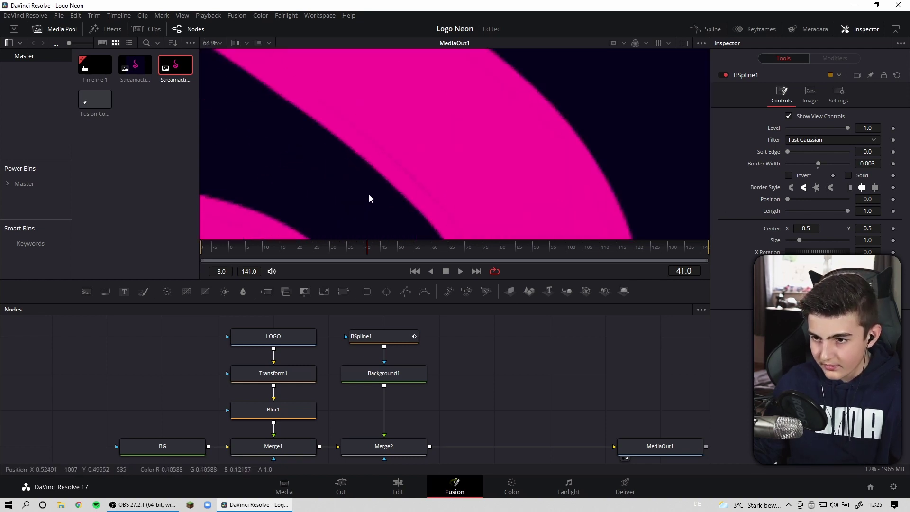
scroll(396, 163, down, 5)
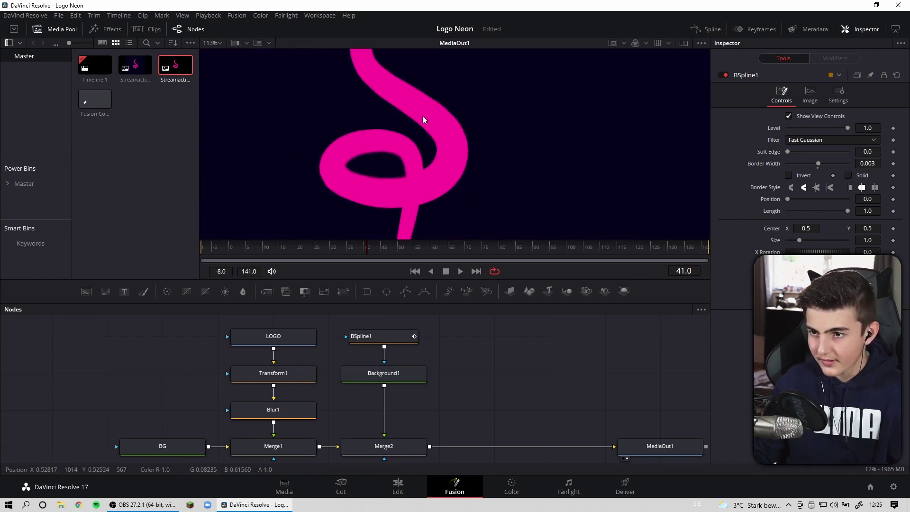
scroll(424, 120, down, 2)
scroll(452, 127, down, 2)
scroll(544, 351, down, 2)
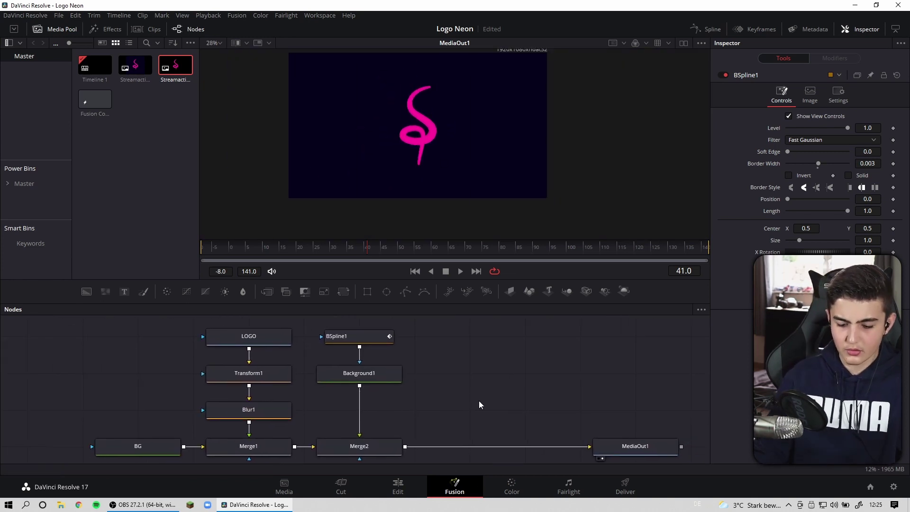
Step: Add a Glow node and connect it between Background1 and Merge2
key(shift+space)
text(glow)
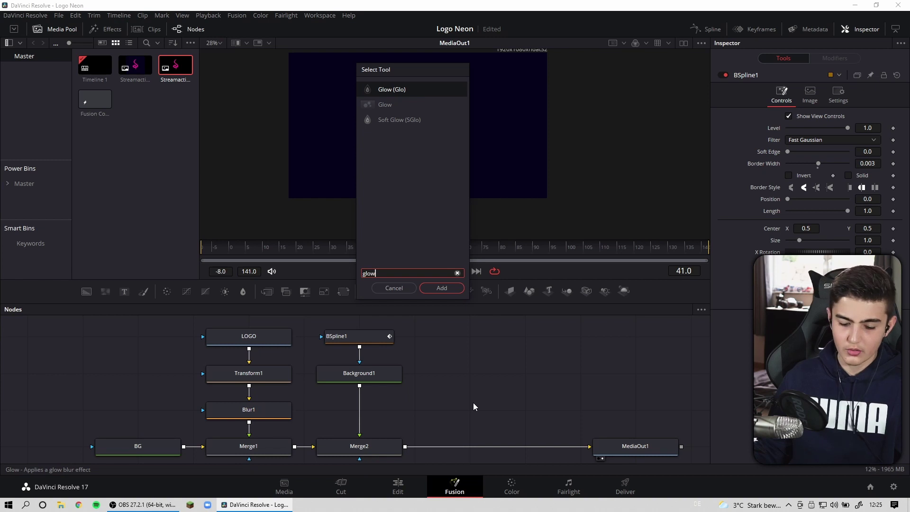
click(450, 291)
drag(467, 411, 363, 412)
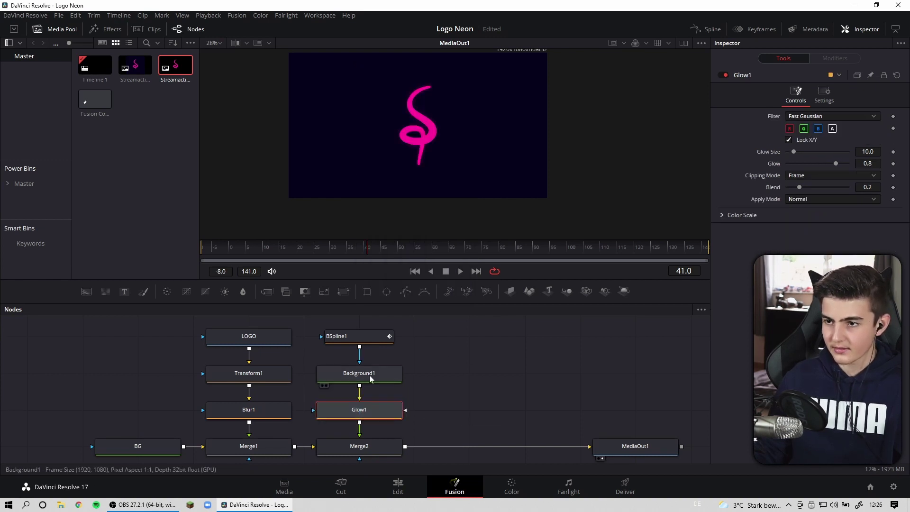
Step: Set Glow1's Glow Size to 100 and Glow strength to about 0.93
scroll(640, 223, up, 1)
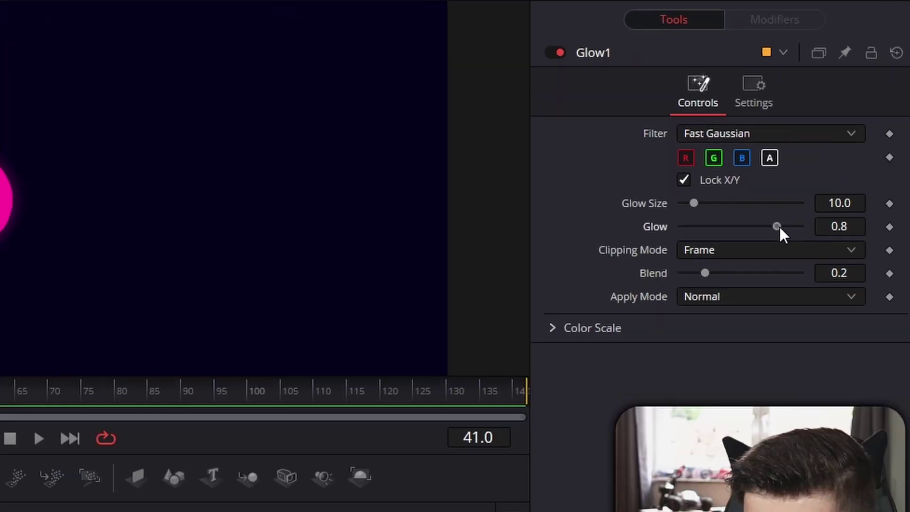
drag(836, 163, 846, 166)
drag(797, 235, 799, 236)
mouse_move(694, 203)
mouse_down()
mouse_move(717, 213)
mouse_move(879, 198)
mouse_up()
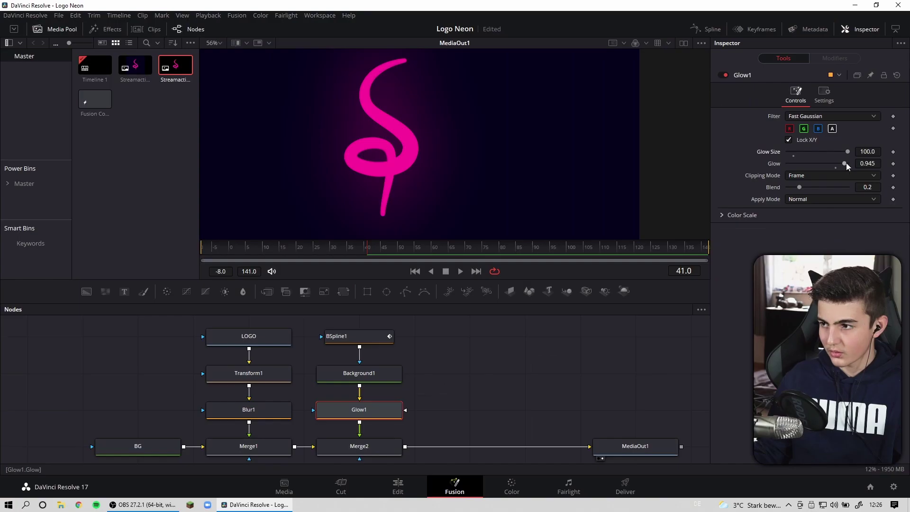
drag(845, 164, 847, 164)
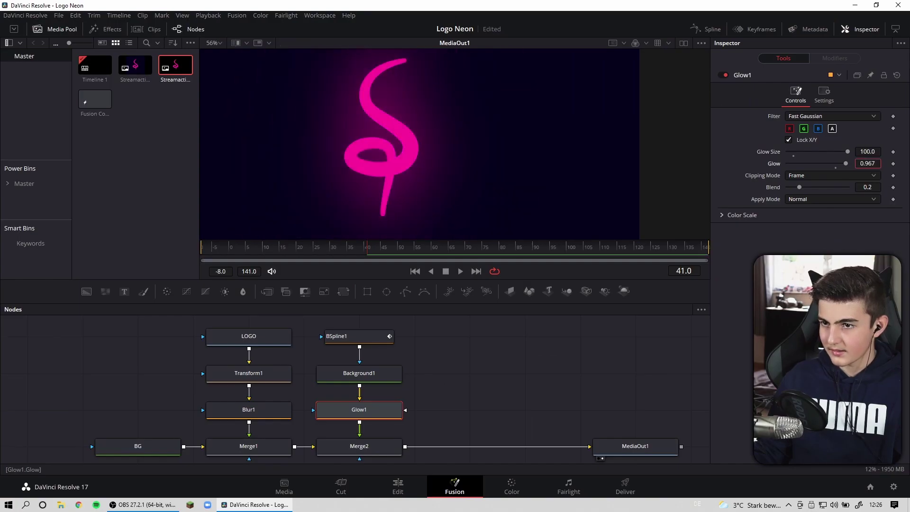
scroll(419, 183, down, 1)
scroll(877, 162, down, 1)
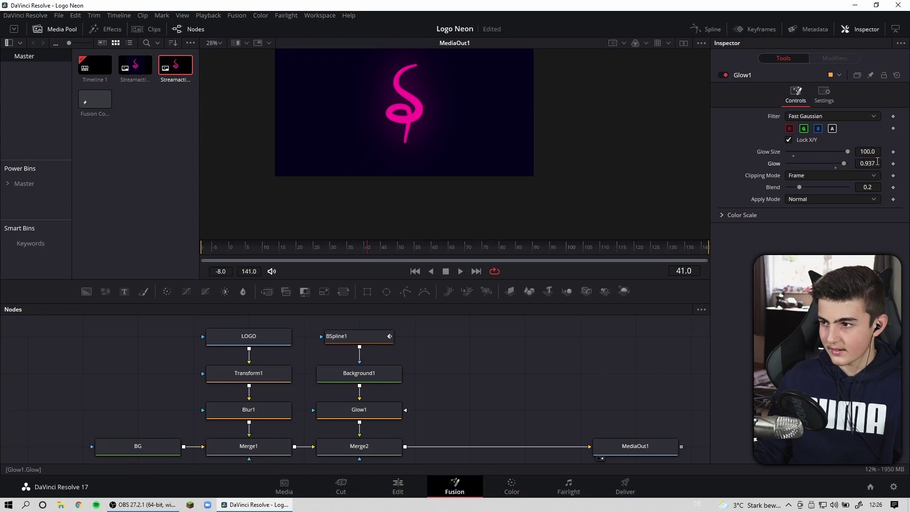
key(BackSpace)
key(BackSpace)
key(BackSpace)
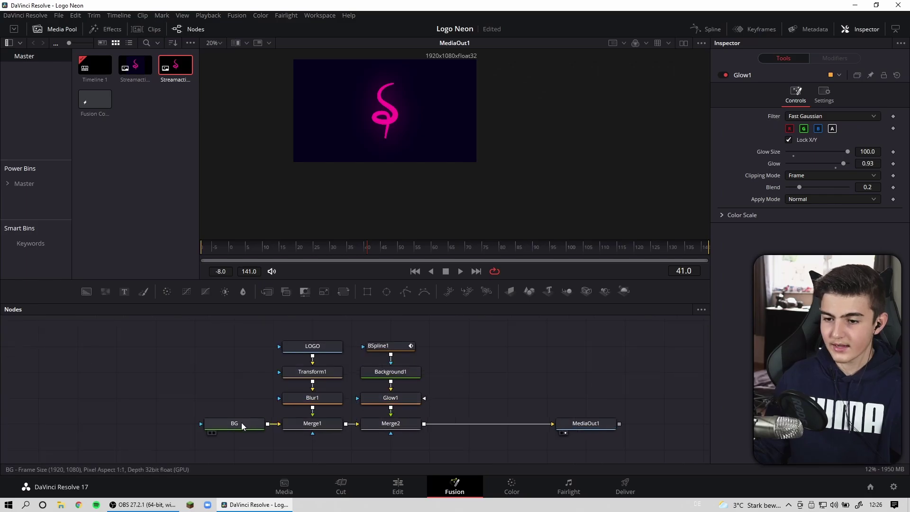
Step: Wire Ellipse1 into BG's mask input and enlarge the ellipse to about 1.16, past the frame
click(237, 423)
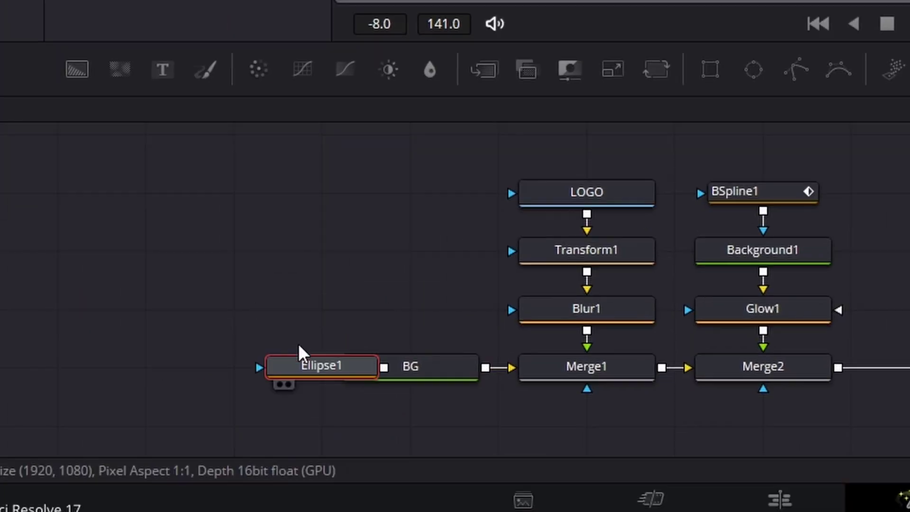
drag(173, 448, 176, 423)
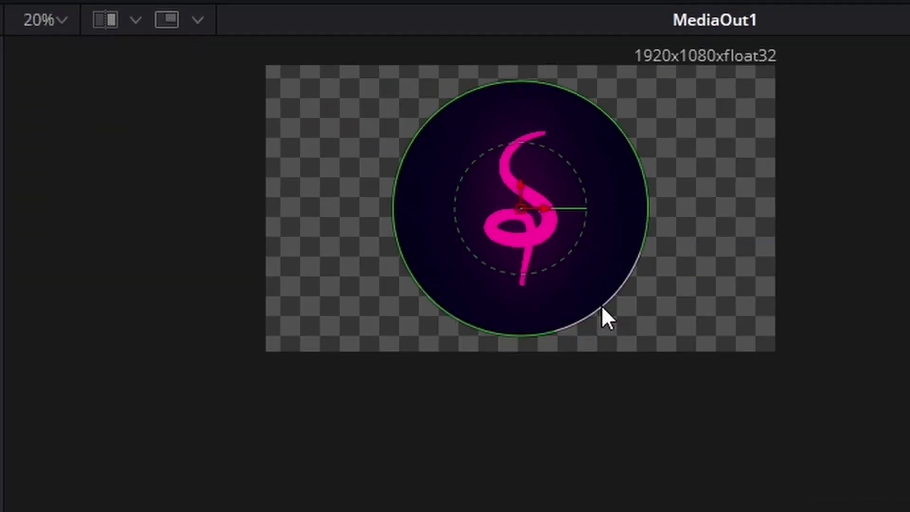
drag(601, 307, 766, 392)
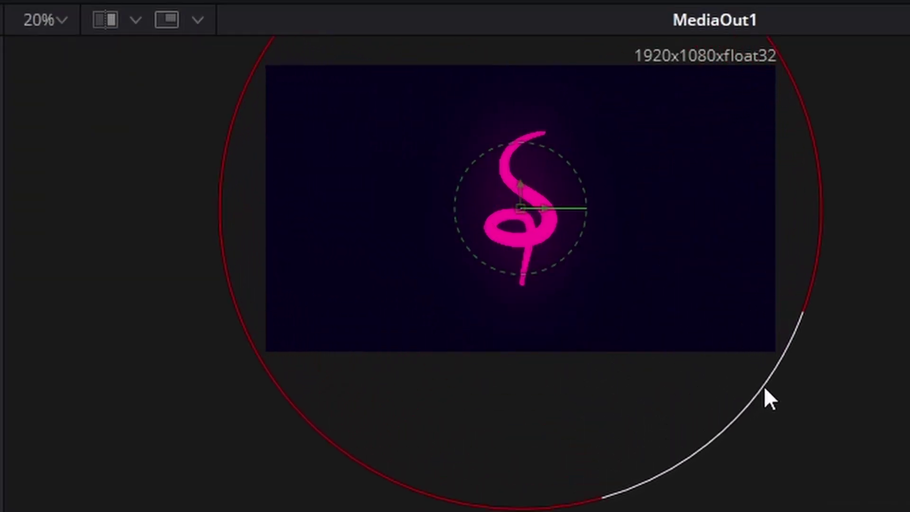
scroll(605, 372, up, 2)
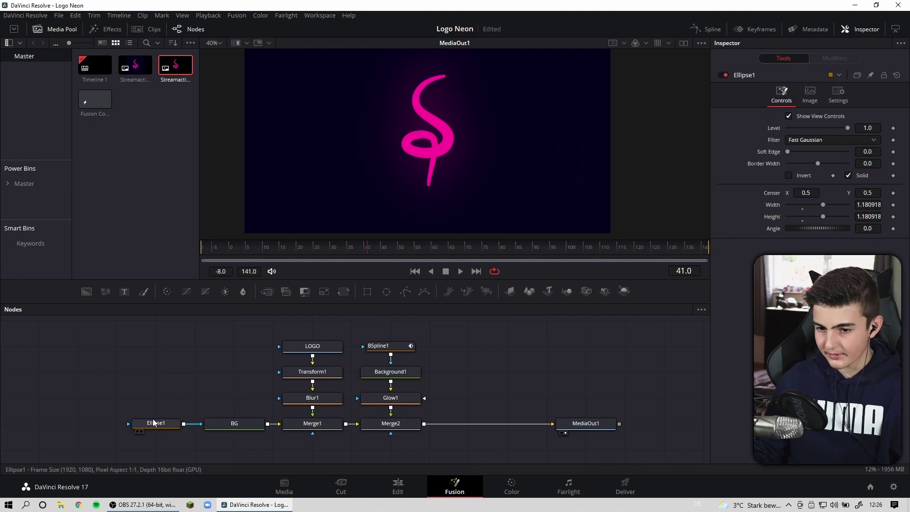
scroll(539, 158, up, 1)
scroll(599, 172, up, 1)
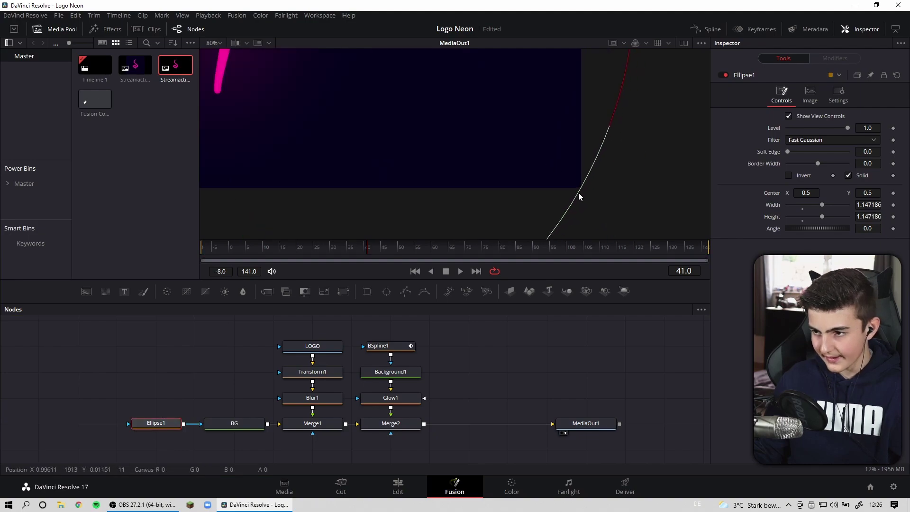
scroll(447, 167, down, 2)
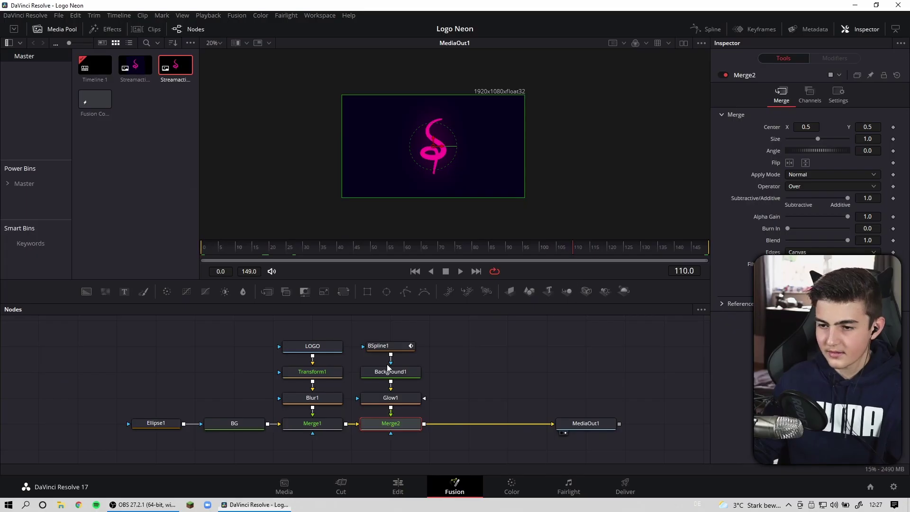
Step: Review the Ellipse1 settings, then select the BSpline1 line at around frame 41
click(416, 128)
scroll(449, 132, up, 1)
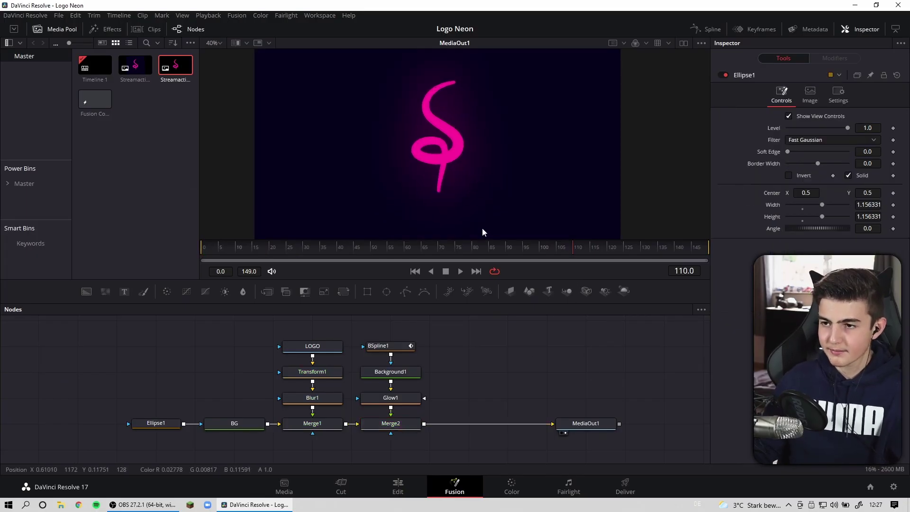
click(377, 346)
click(344, 248)
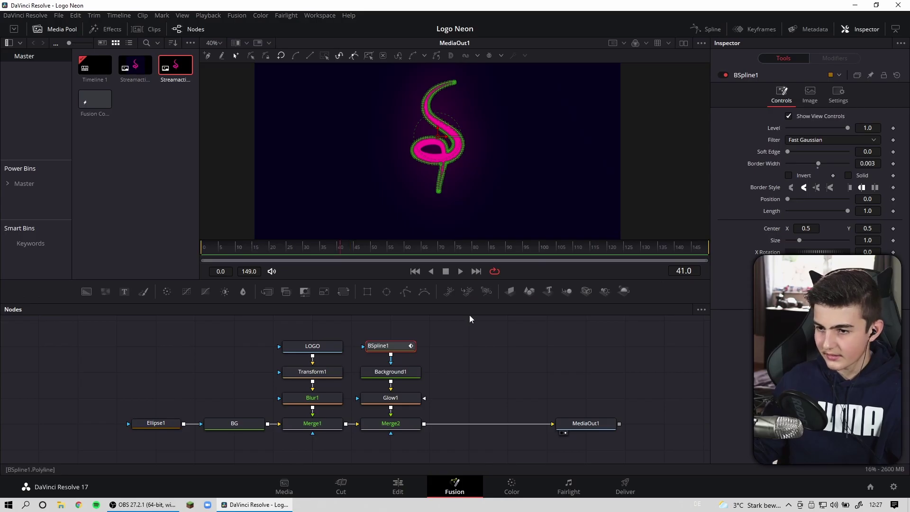
Step: At frame 30, set BSpline1 Position to 1.0 and keyframe both Position and Length
click(304, 255)
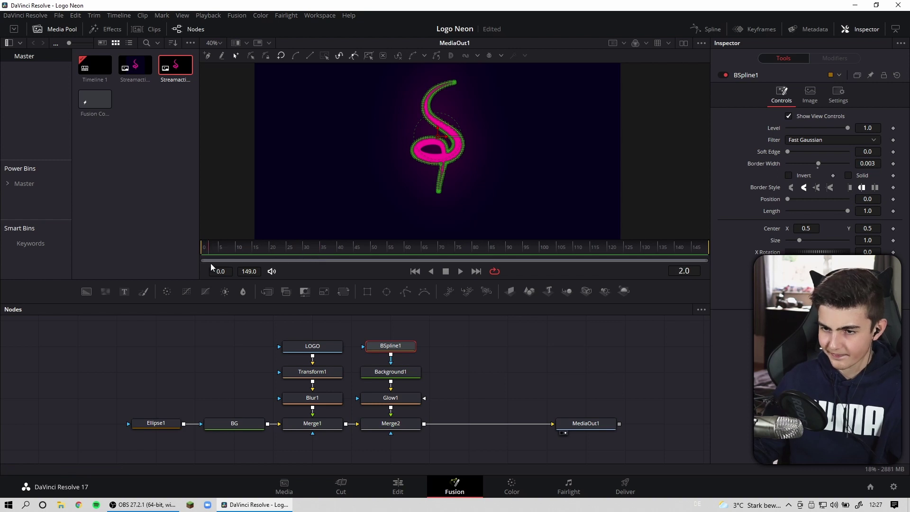
click(307, 262)
drag(307, 262, 304, 262)
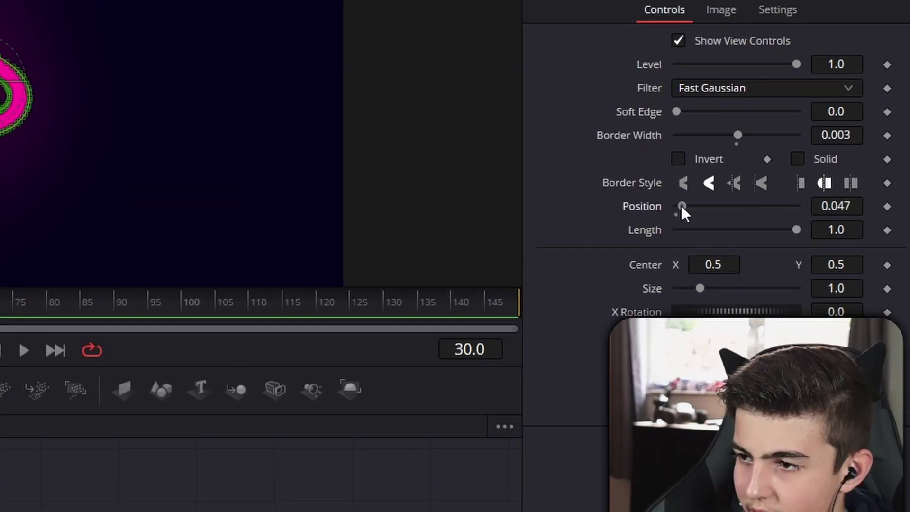
drag(789, 200, 865, 206)
click(886, 206)
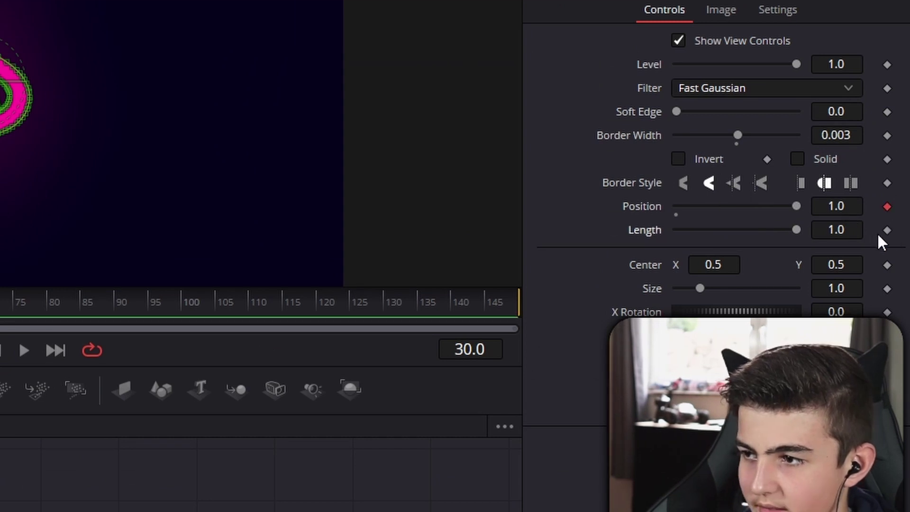
click(887, 230)
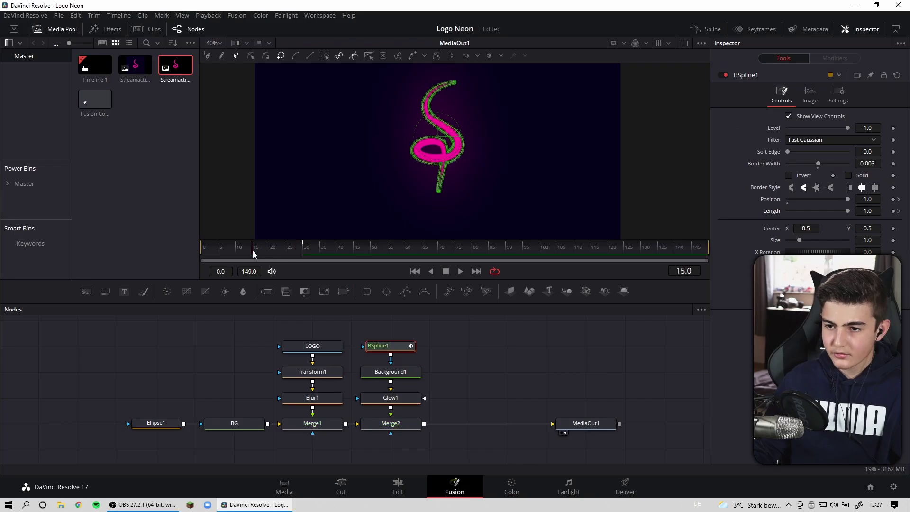
Step: Set Length to 0 at frame 0, save, and scrub to preview the line writing on
key(Home)
drag(848, 212, 787, 213)
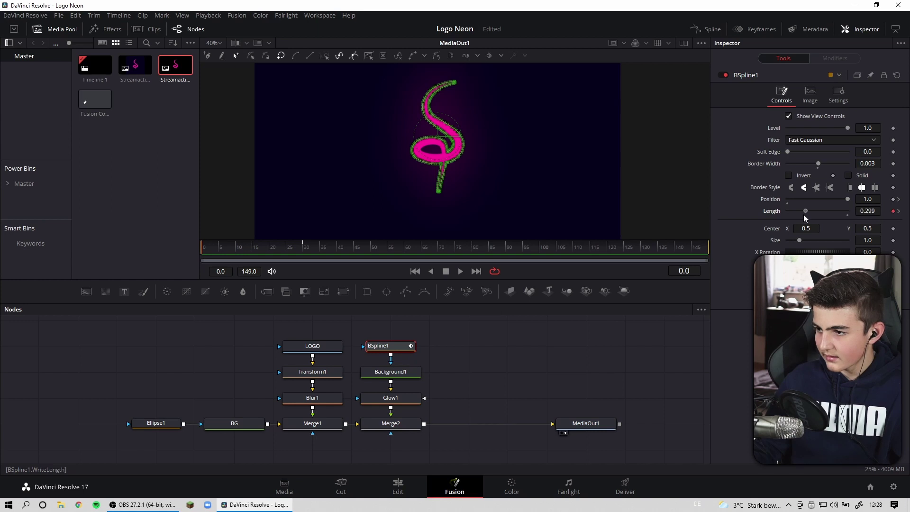
key(ctrl+s)
drag(247, 249, 330, 256)
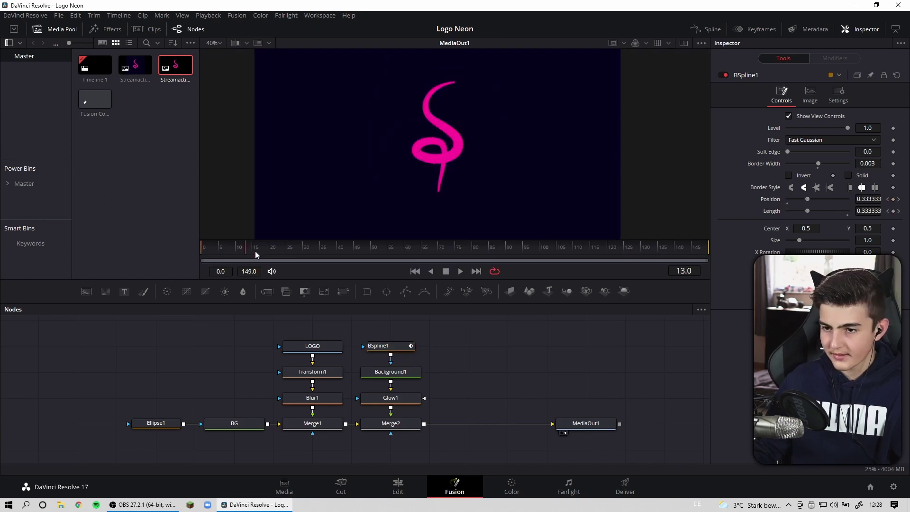
mouse_move(520, 256)
mouse_down()
mouse_move(232, 256)
mouse_move(561, 247)
mouse_up()
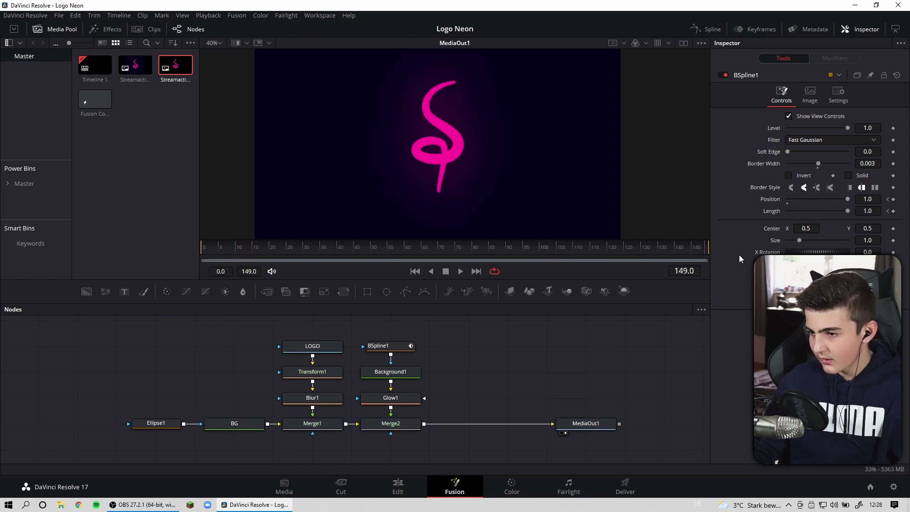
click(680, 260)
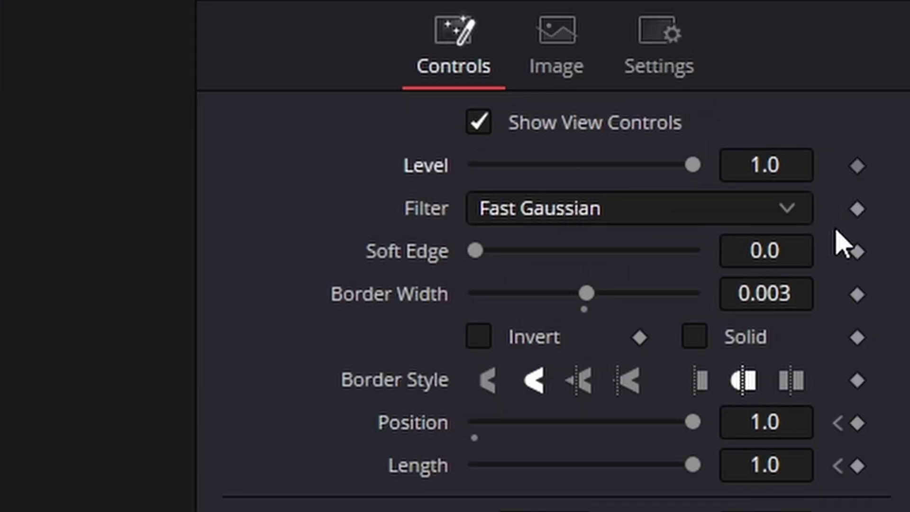
Step: Keyframe BSpline1 Level near frame 138, flicker it to 0.0, 0.126, then 0.0, and save
click(857, 167)
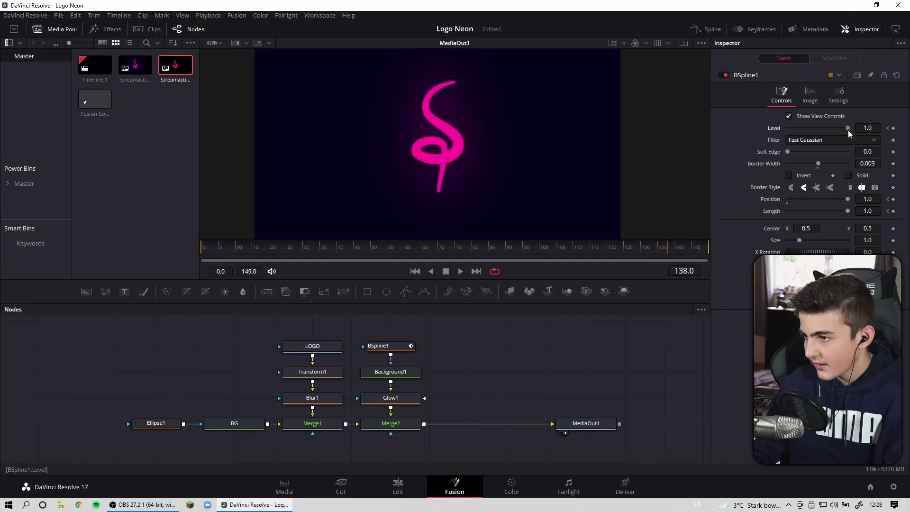
drag(848, 129, 753, 132)
key(Right)
key(Right)
key(Right)
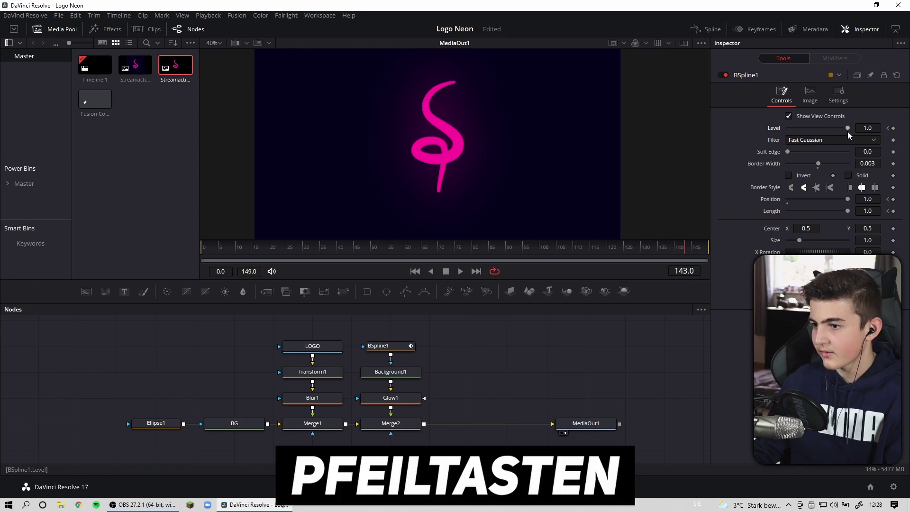
key(Right)
key(Right)
key(Right)
drag(848, 128, 791, 136)
key(Right)
key(Right)
key(Right)
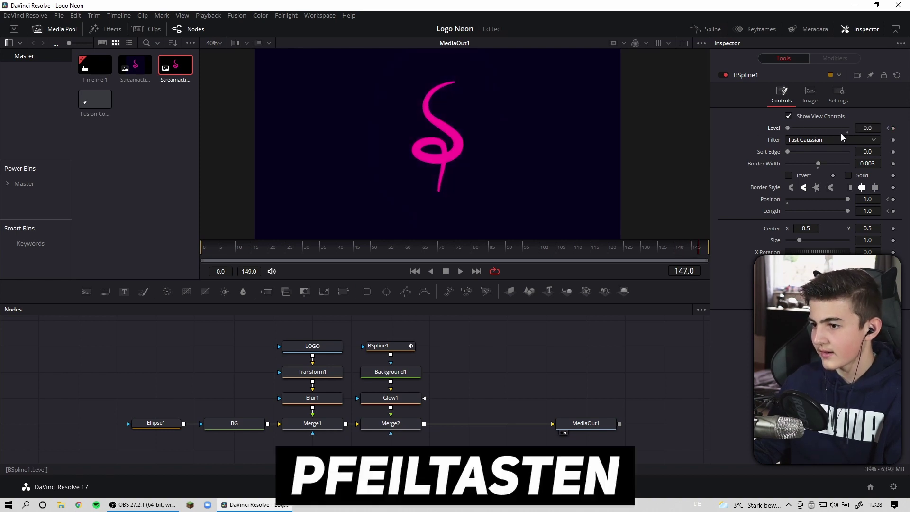
key(Right)
key(Right)
key(Right)
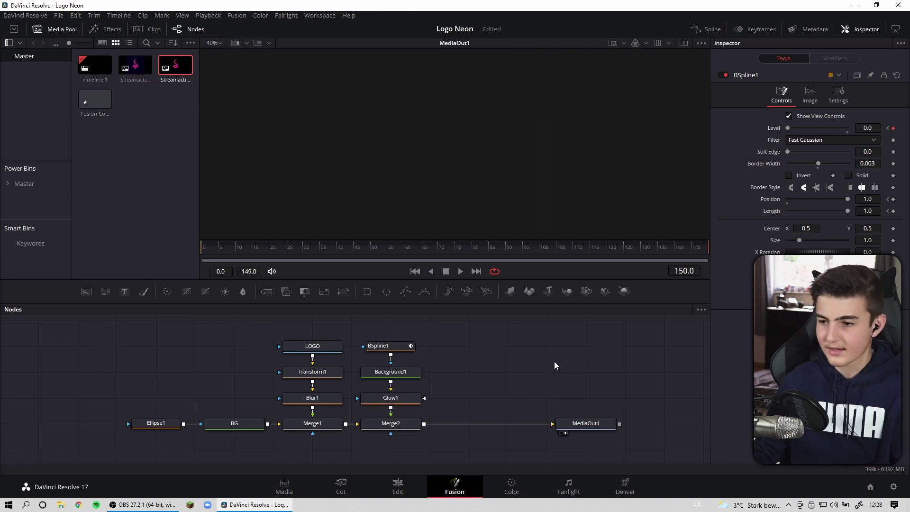
key(ctrl+s)
drag(527, 249, 348, 257)
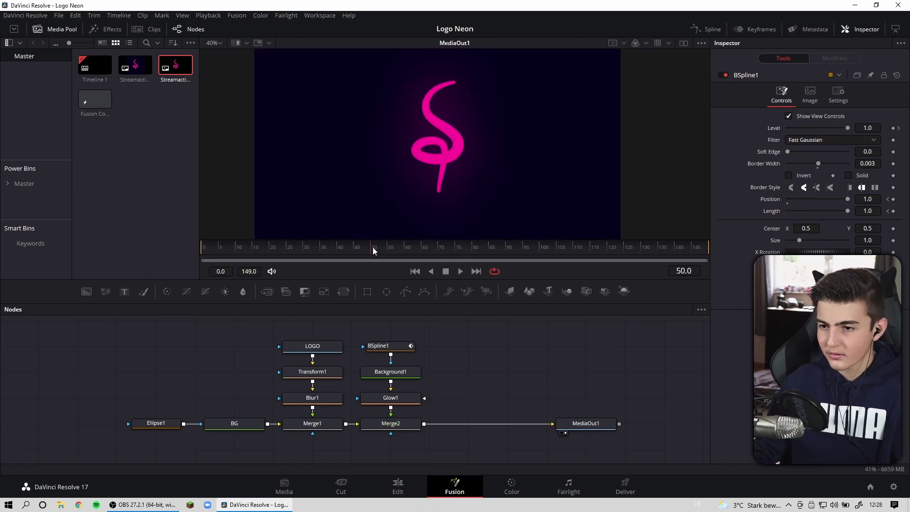
click(391, 397)
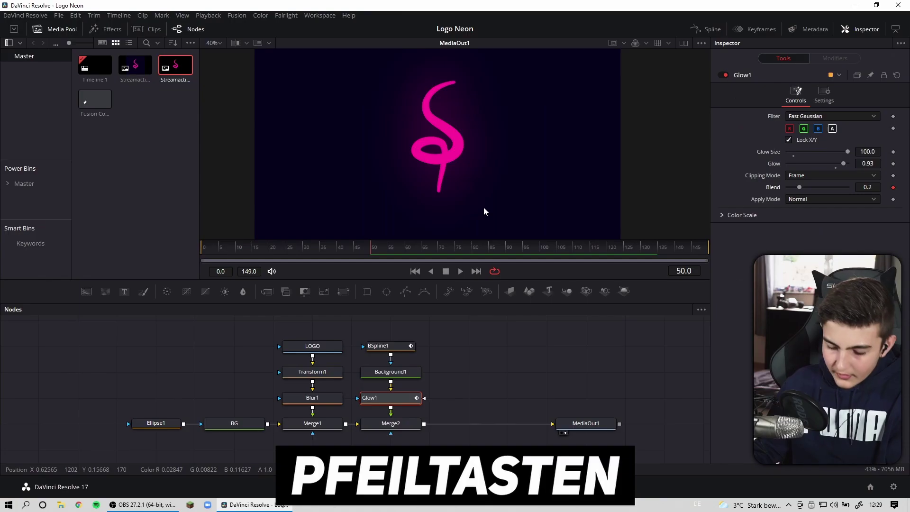
Step: Keyframe Glow1 Blend alternating between 0.0 and 0.2 across frames 55–70, then save
key(Right)
key(Right)
key(Right)
key(Right)
key(Right)
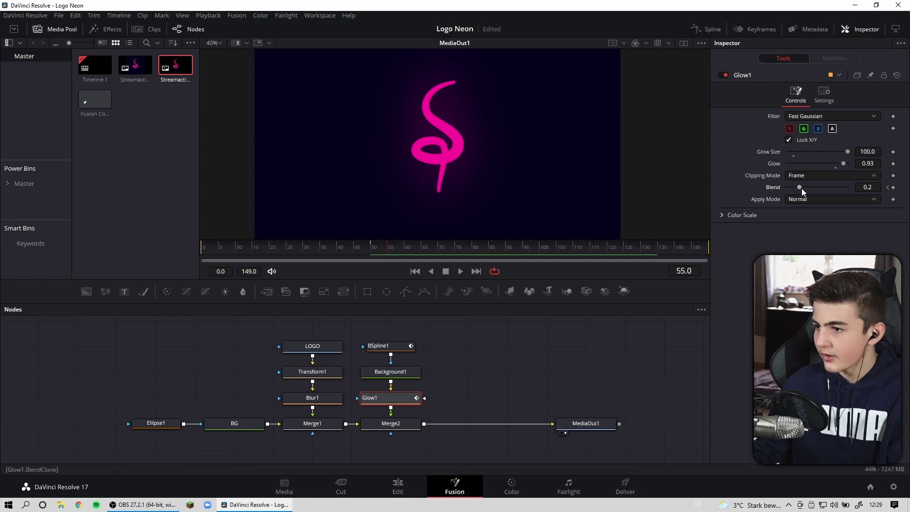
drag(800, 187, 722, 187)
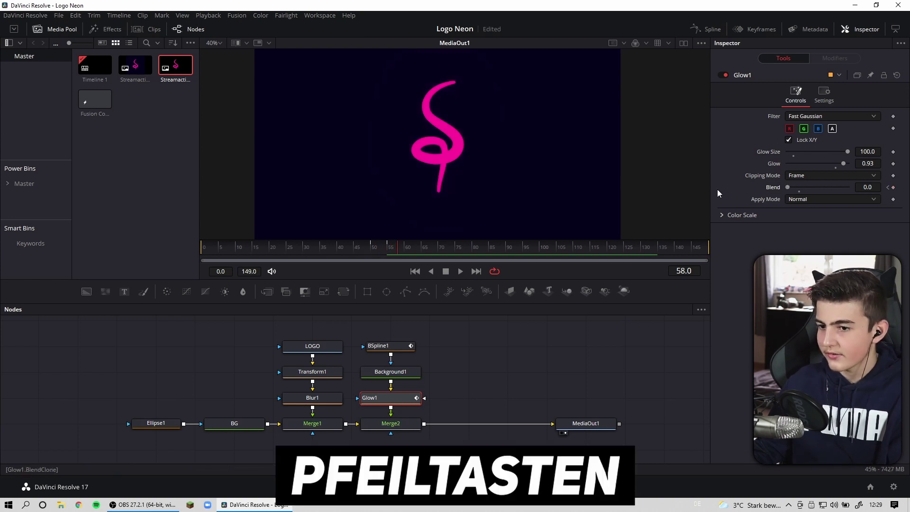
key(Right)
key(Right)
key(Right)
key(Right)
key(Right)
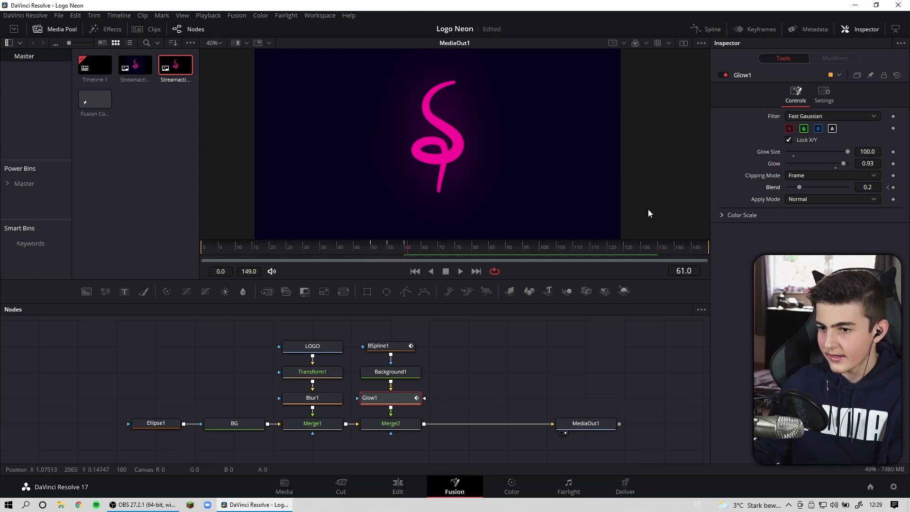
key(Right)
key(Right)
key(Right)
drag(799, 187, 759, 192)
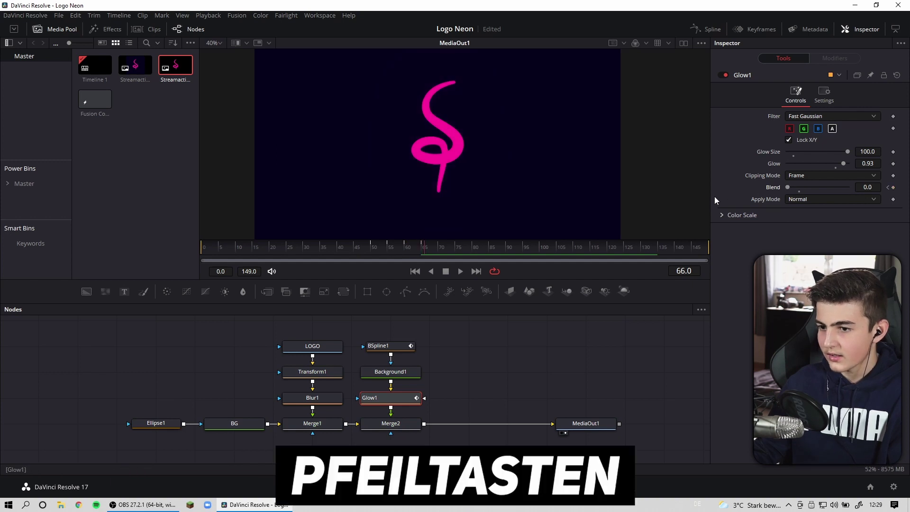
key(Right)
key(Right)
key(Right)
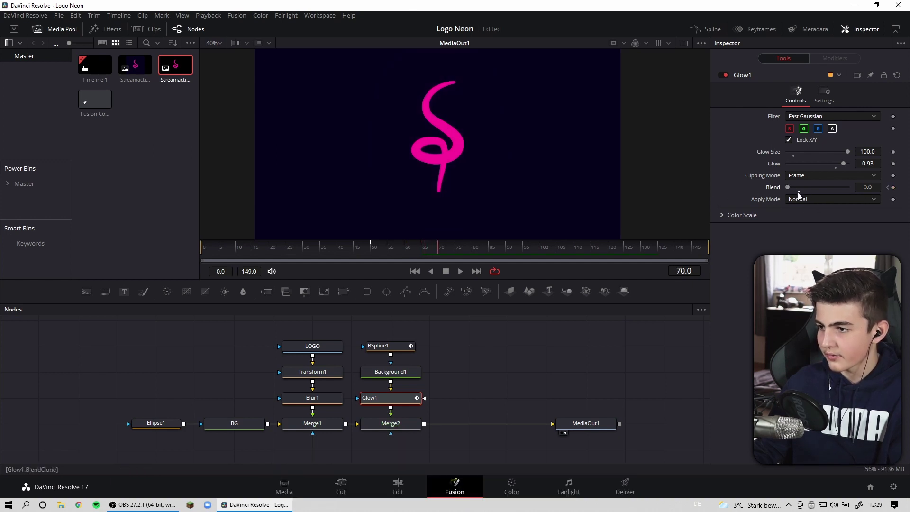
click(798, 192)
key(ctrl+s)
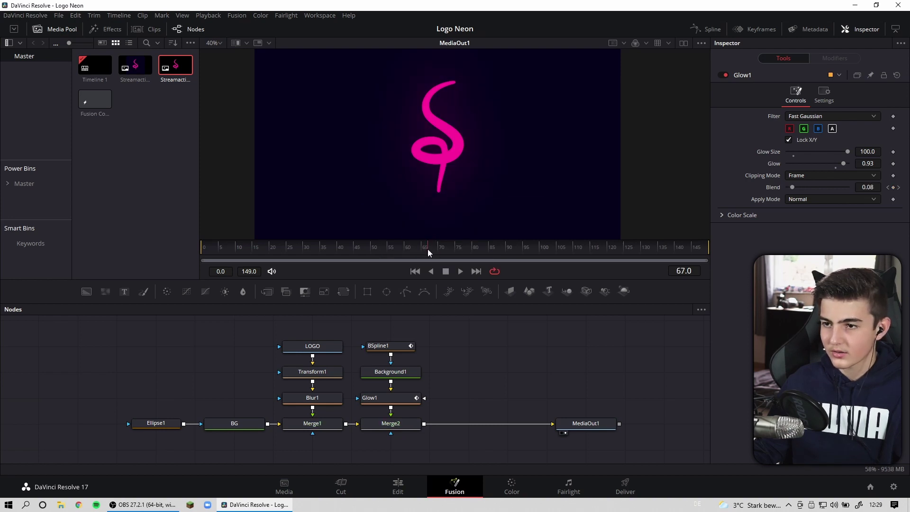
drag(428, 253, 421, 251)
click(251, 255)
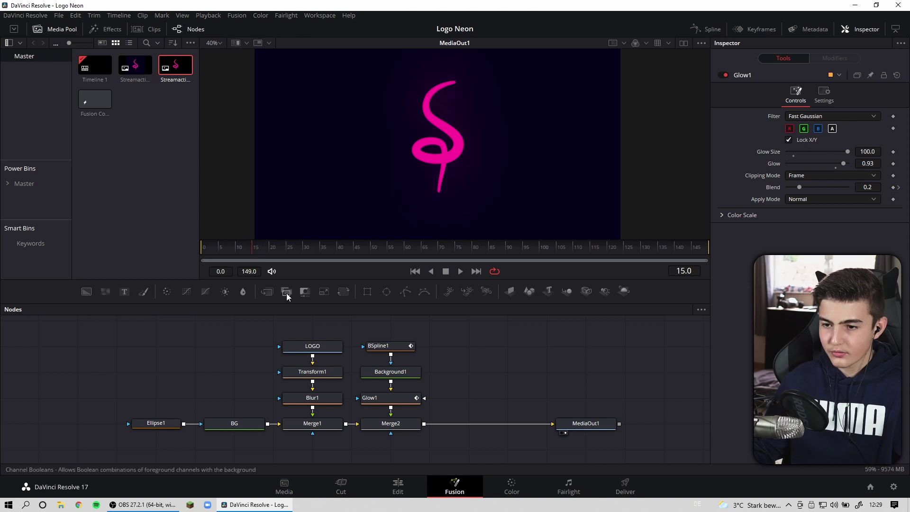
Step: Keyframe Transform1 Size 0.45 at frame 30, and Blur1 Blur Size 1.0 there and about 100 at frame 15
click(326, 376)
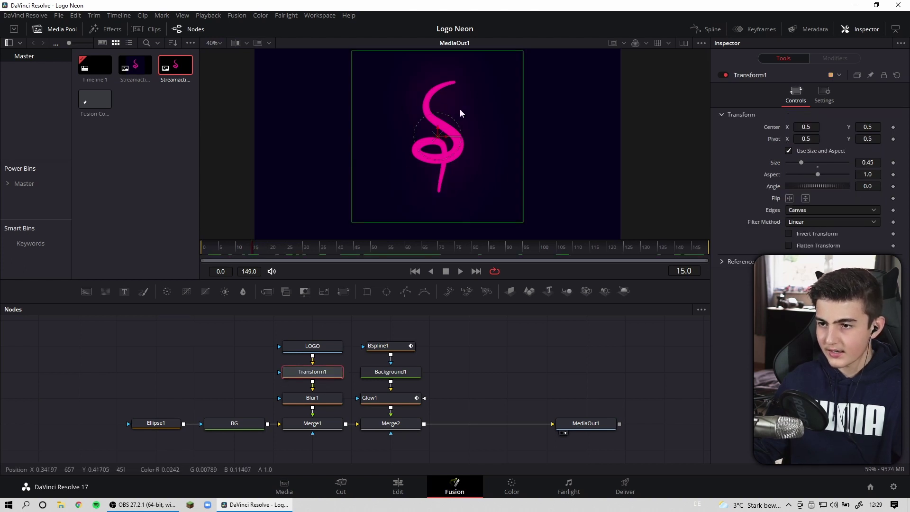
drag(293, 250, 304, 250)
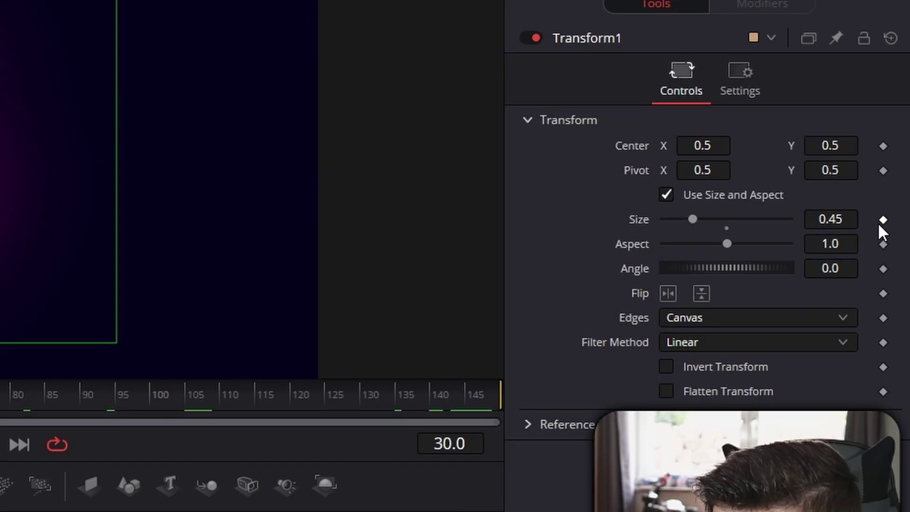
click(893, 163)
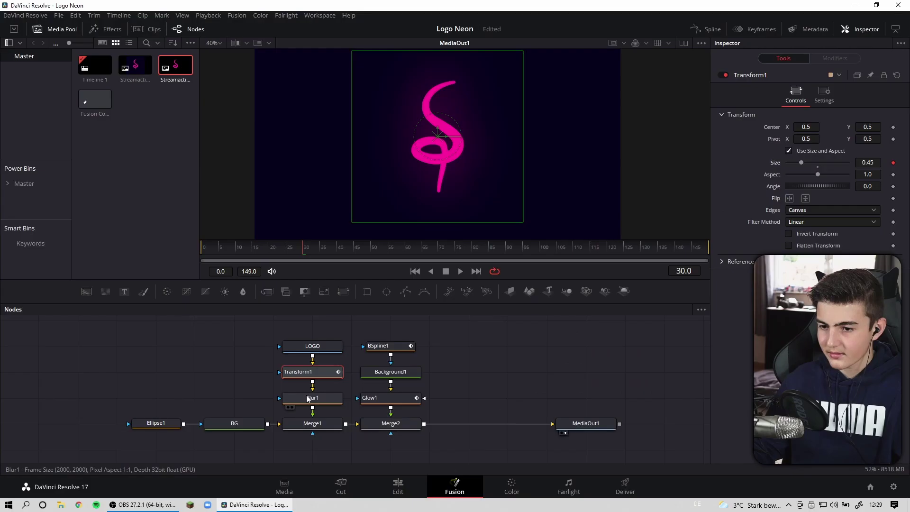
click(313, 398)
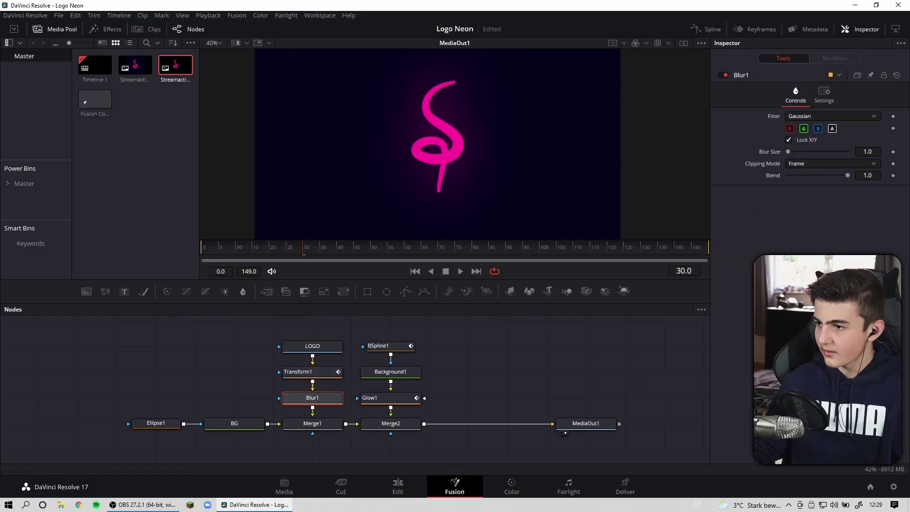
click(893, 152)
click(256, 247)
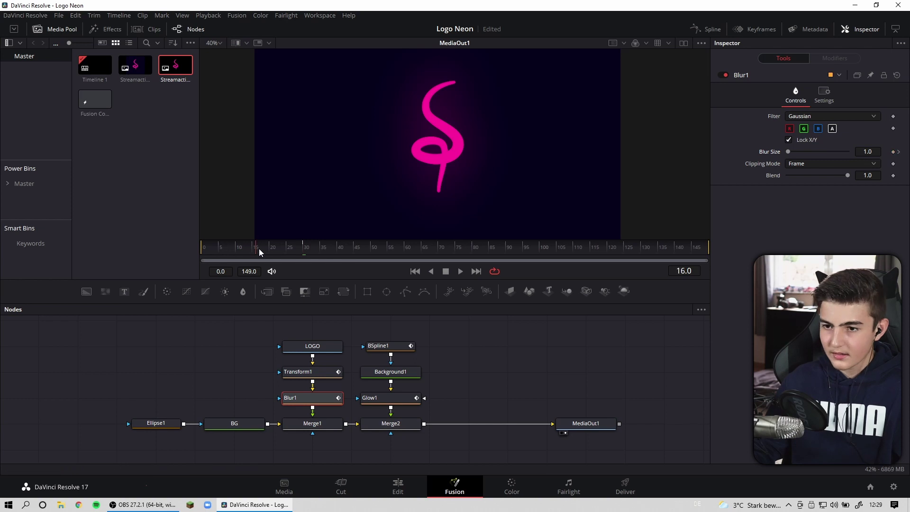
drag(788, 152, 848, 152)
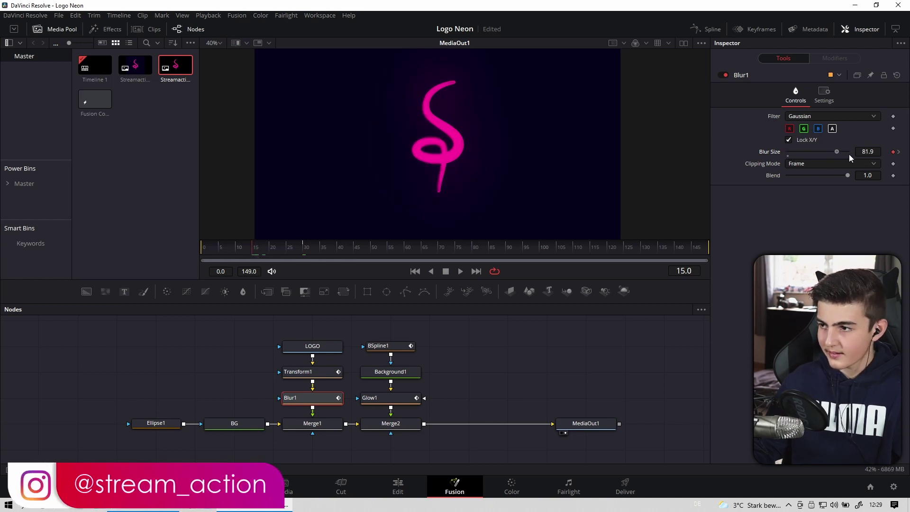
Step: Scrub frames 10–30 to review the logo growing, then select the LOGO, Transform1 and Blur1 nodes
click(325, 375)
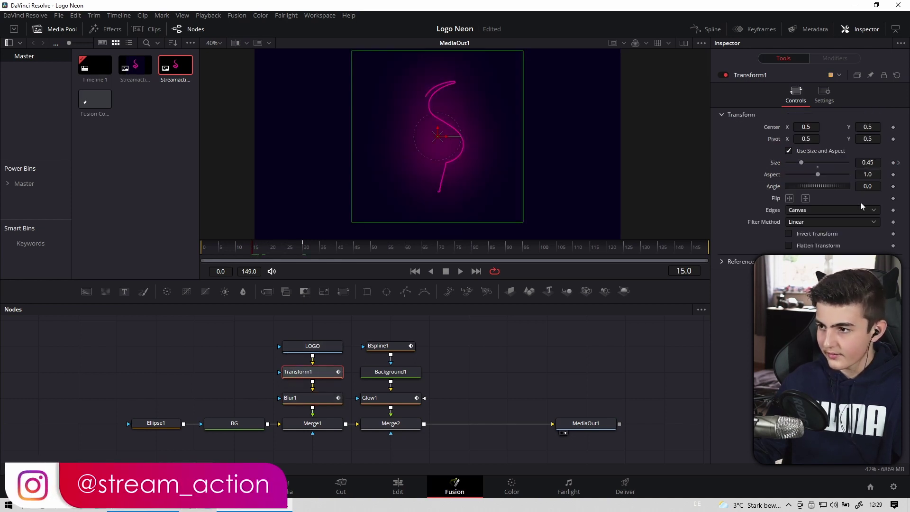
click(238, 251)
drag(245, 248, 252, 249)
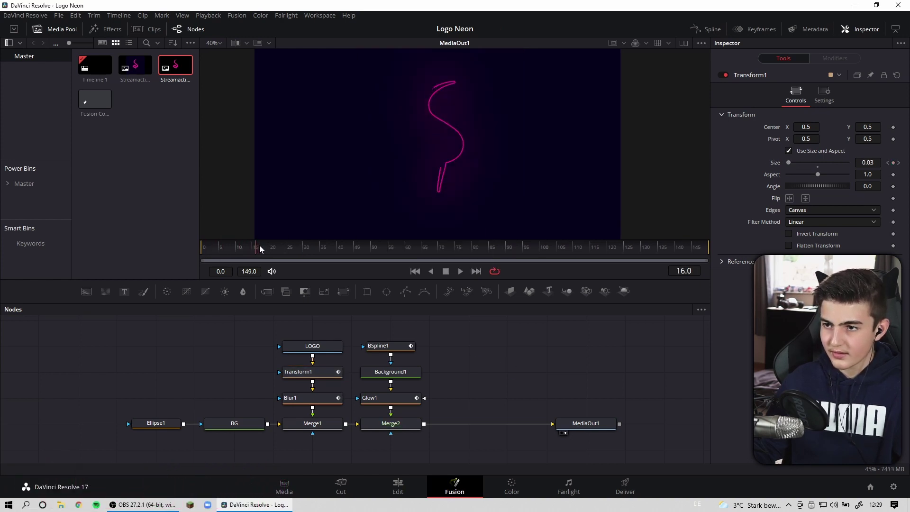
drag(274, 250, 302, 250)
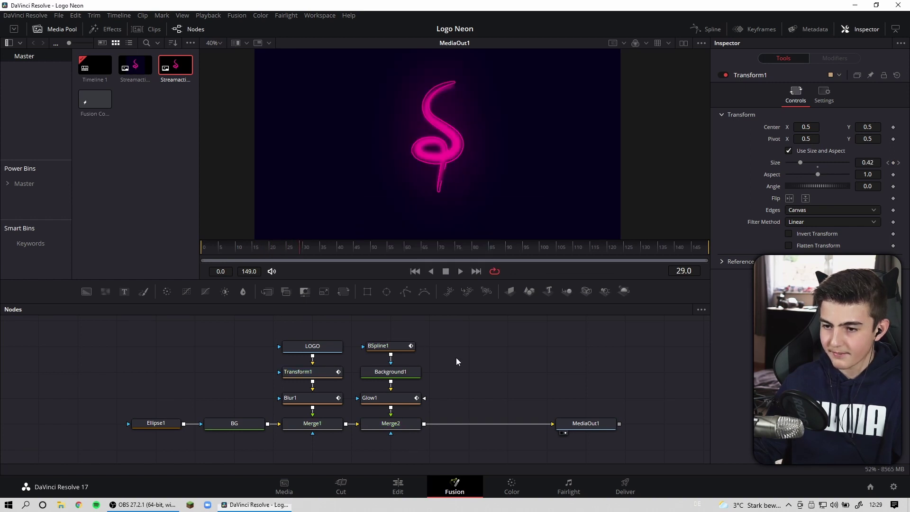
drag(309, 247, 303, 247)
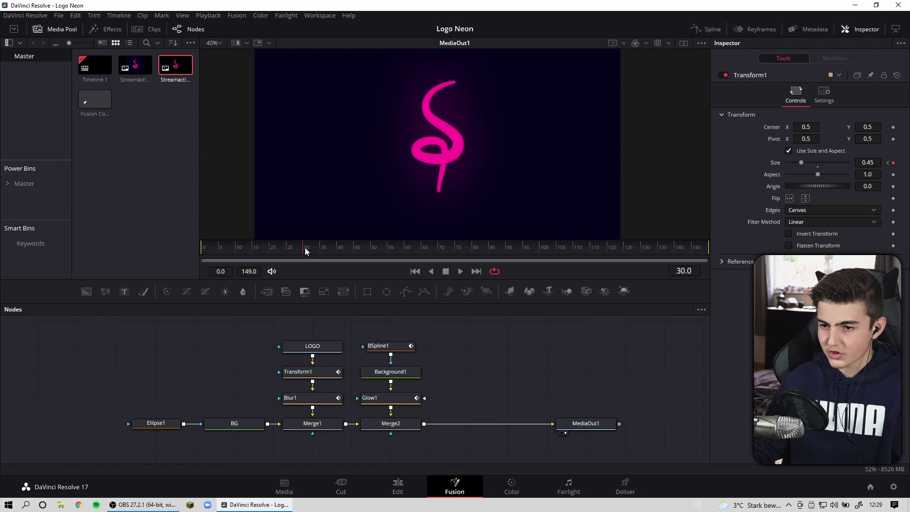
mouse_move(275, 337)
mouse_down()
mouse_move(328, 403)
mouse_move(326, 365)
mouse_up()
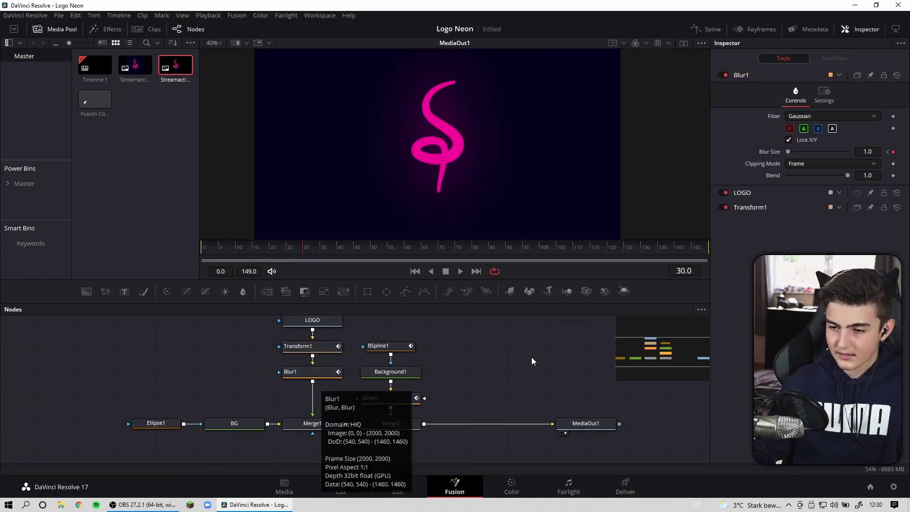
Step: Add a DVE node after Blur1 using the 'dve' tool search
key(shift+space)
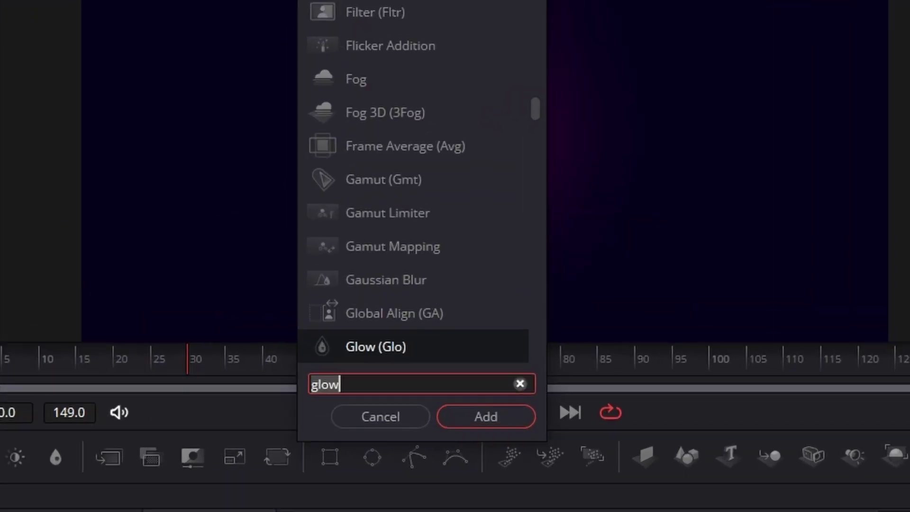
text(dve)
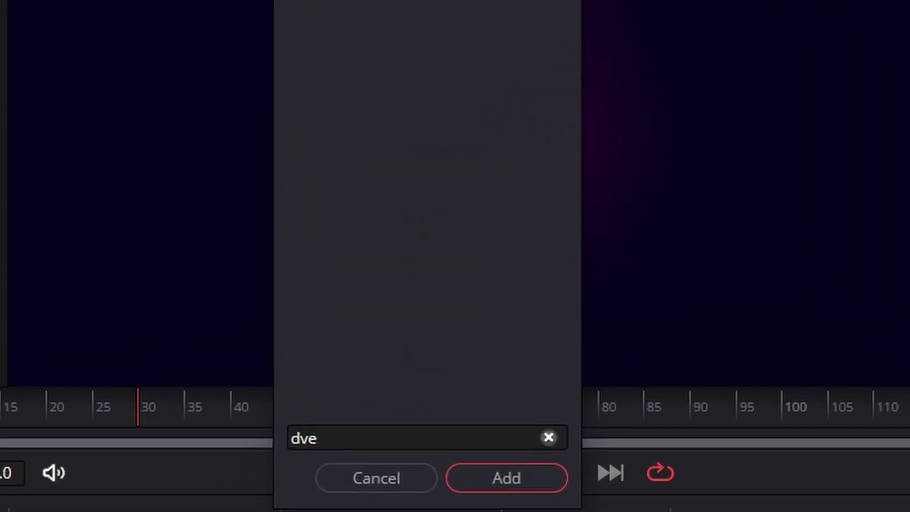
click(540, 478)
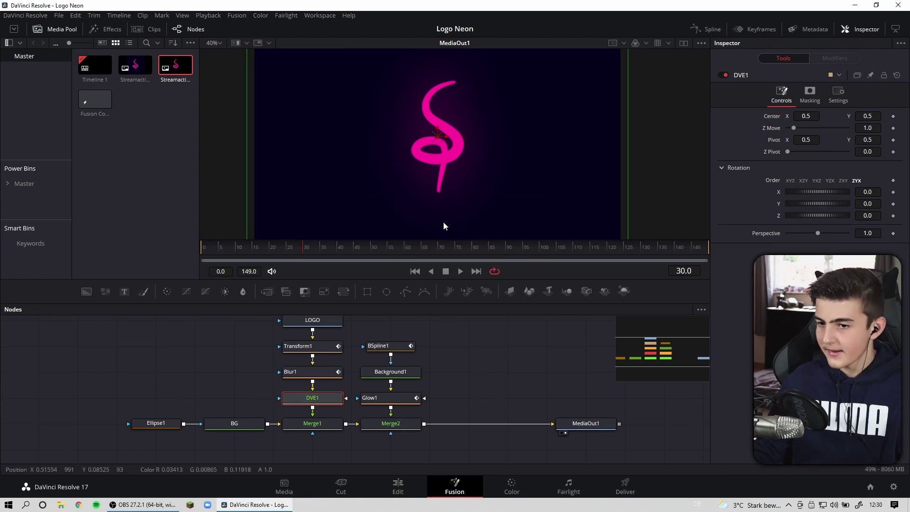
Step: Keyframe DVE1 Z Move from 1.0 at frame 135 to 0.0 at frame 149, and play the ending
click(658, 248)
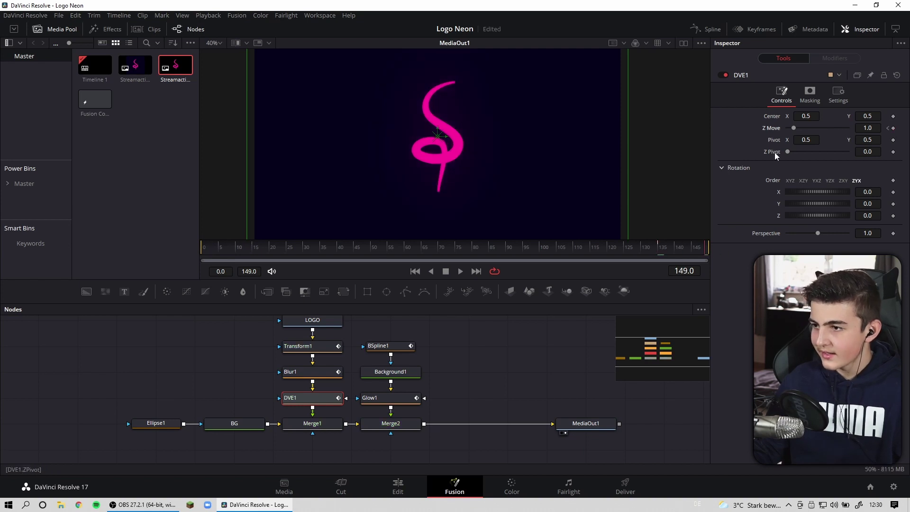
drag(794, 126, 783, 129)
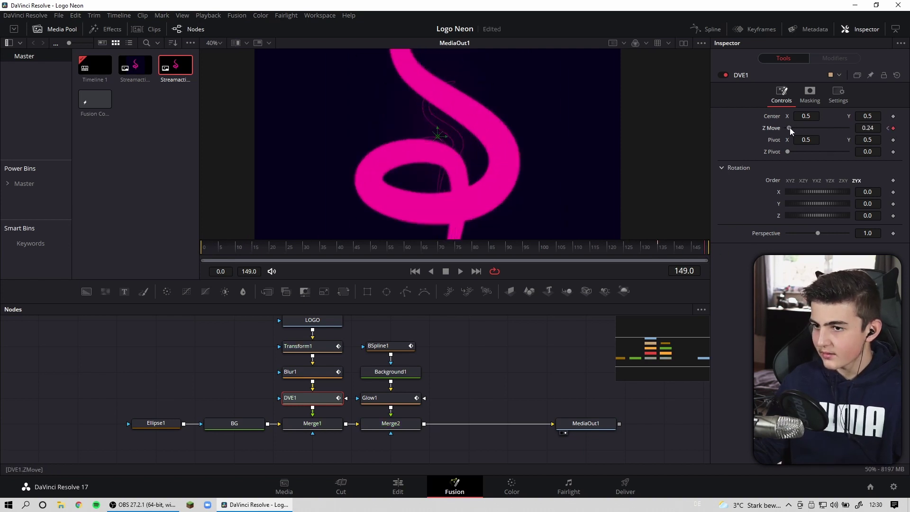
click(683, 247)
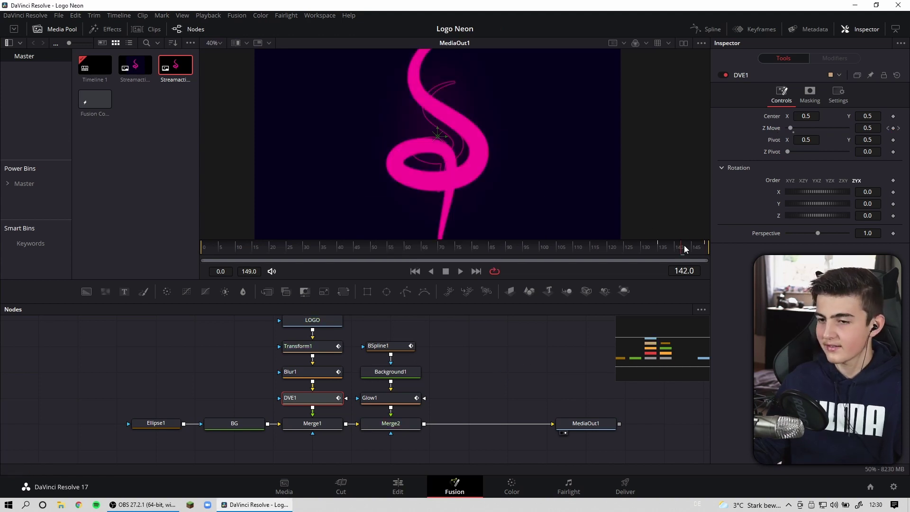
click(576, 338)
key(space)
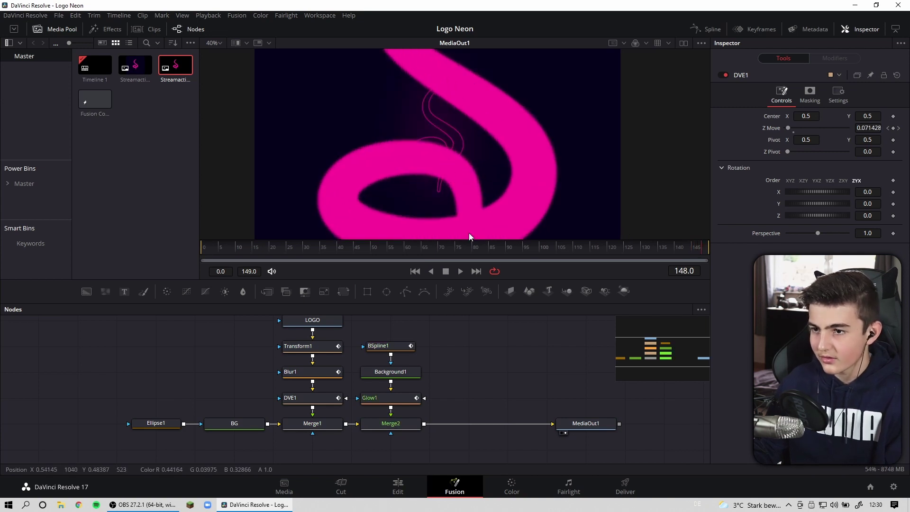
click(662, 247)
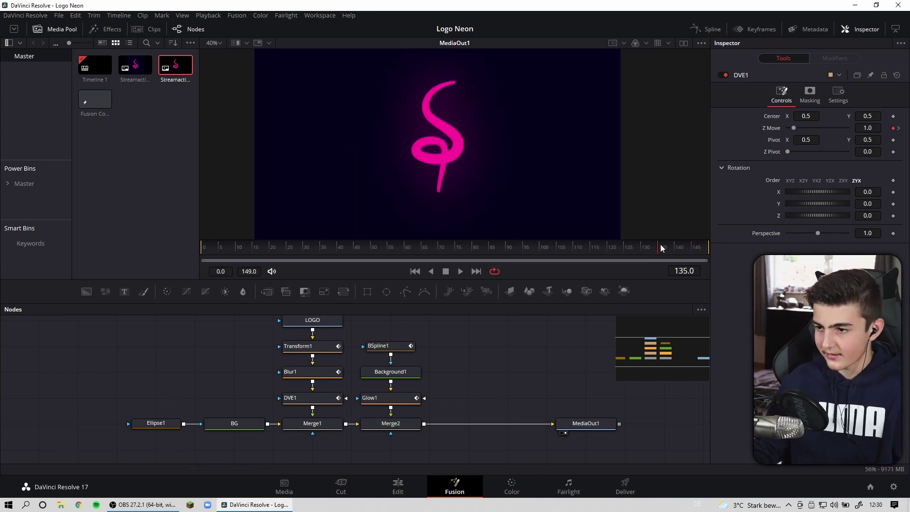
Step: Keyframe Ellipse1 Width and Height at 1.156331, then shrink both to 0.0 at frame 135
click(156, 422)
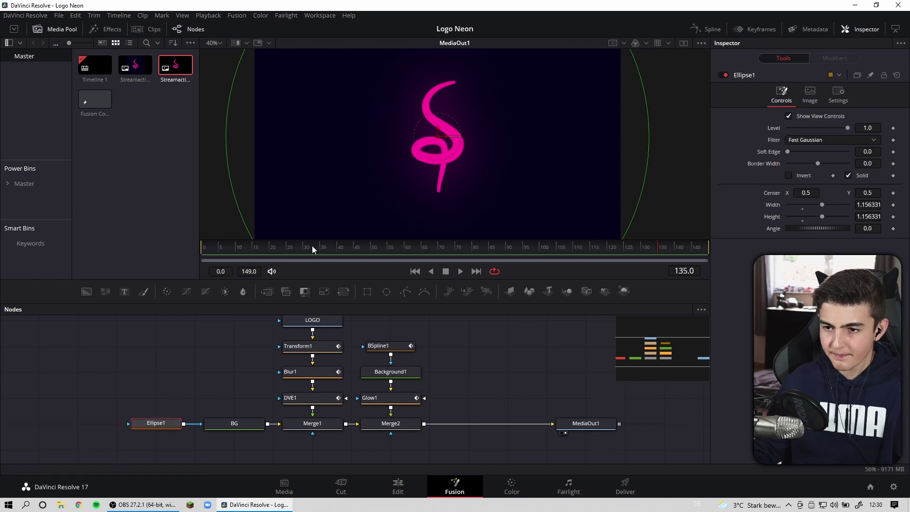
mouse_move(311, 247)
mouse_down()
mouse_move(255, 260)
mouse_move(357, 267)
mouse_up()
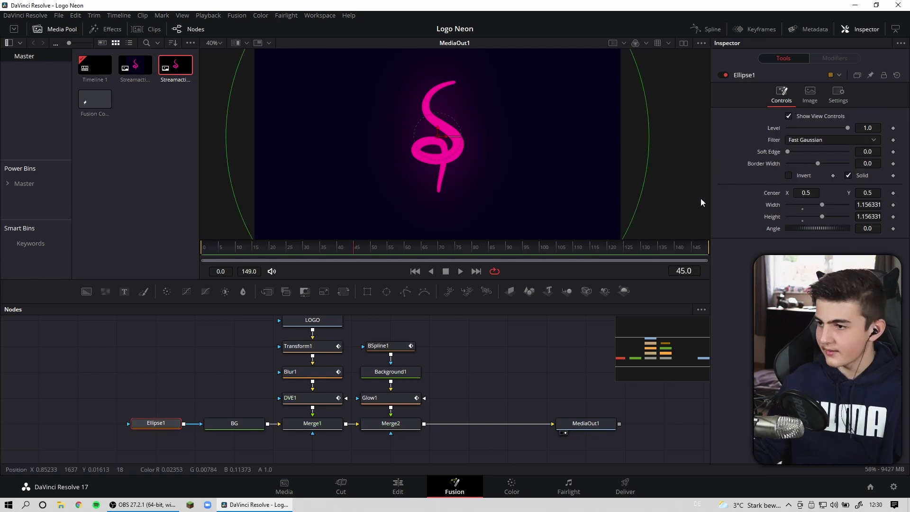
click(893, 205)
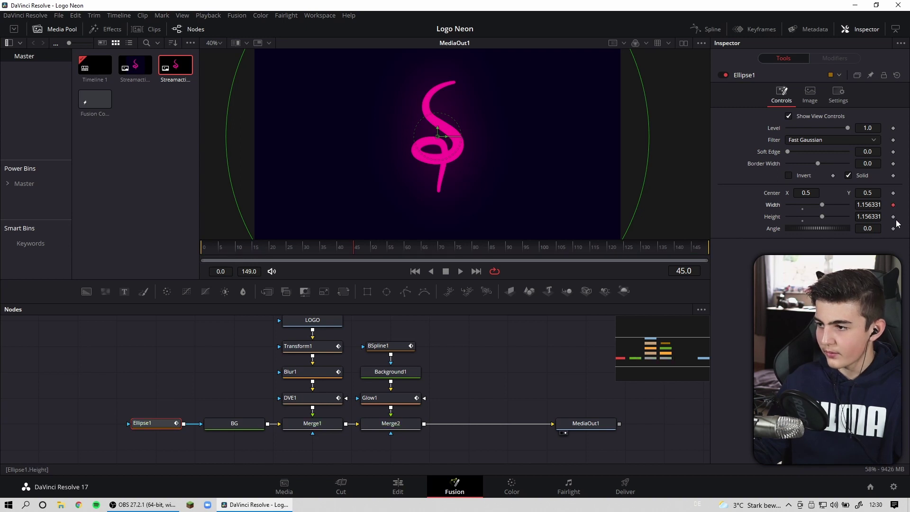
drag(280, 258, 254, 263)
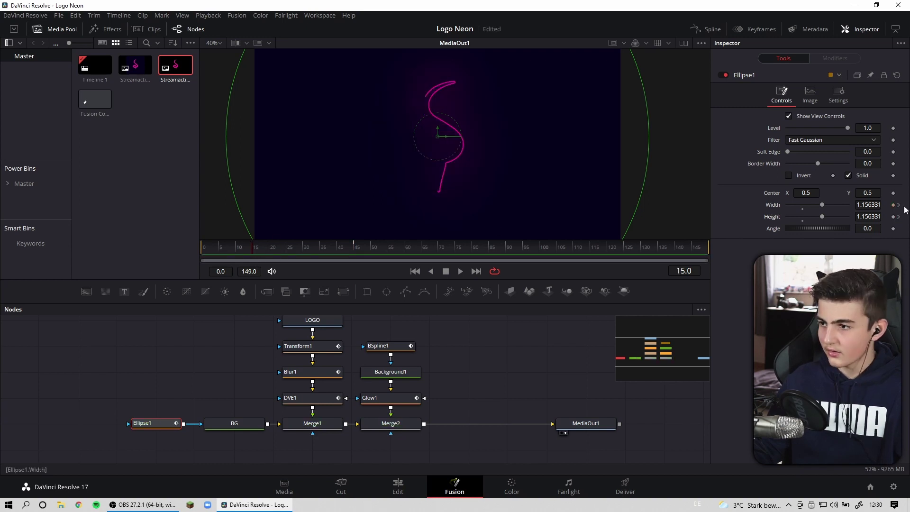
mouse_move(361, 248)
mouse_down()
mouse_move(660, 254)
mouse_move(557, 249)
mouse_up()
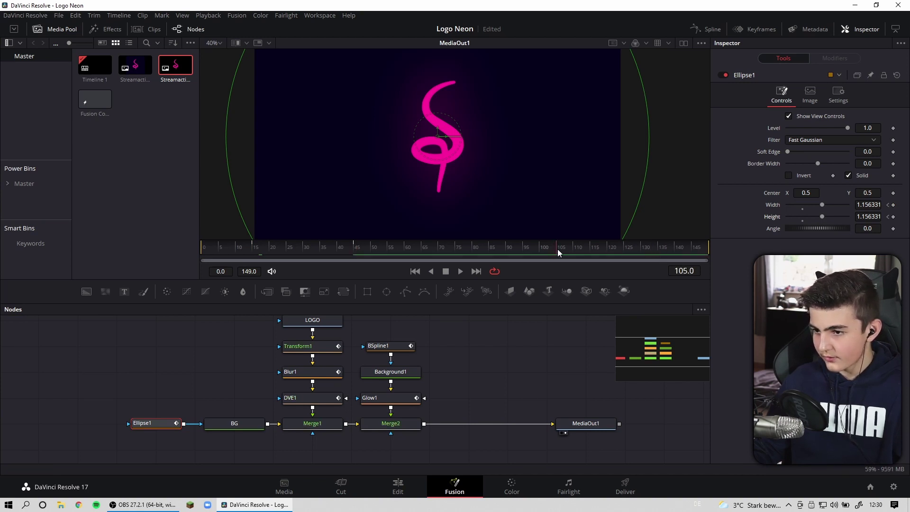
click(893, 205)
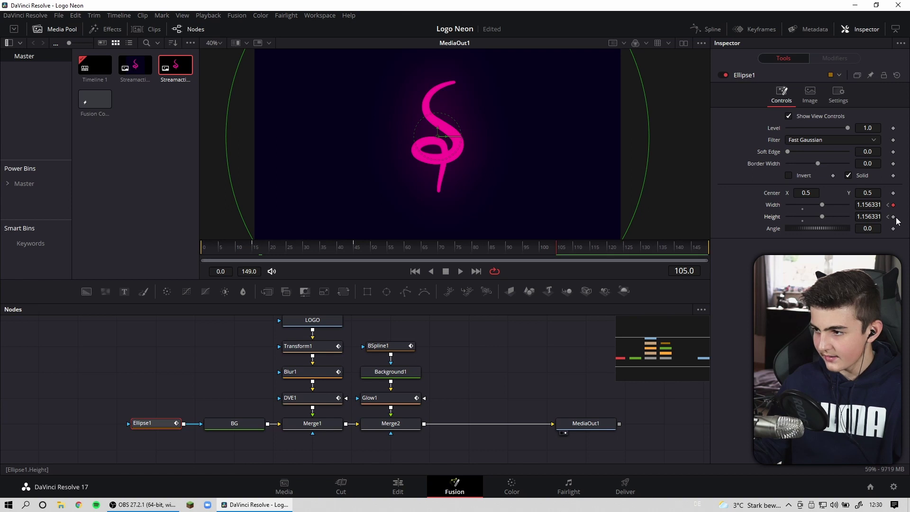
click(893, 217)
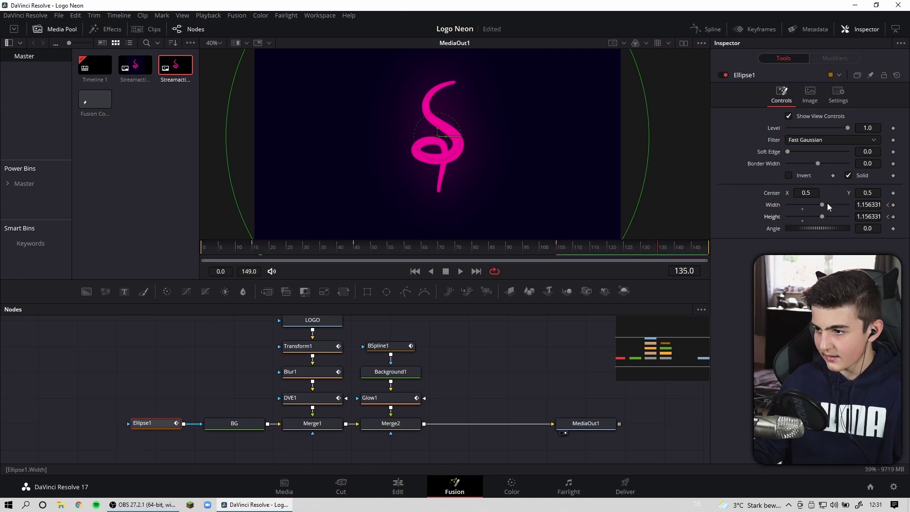
mouse_move(828, 207)
mouse_down()
mouse_move(780, 207)
mouse_move(780, 217)
mouse_up()
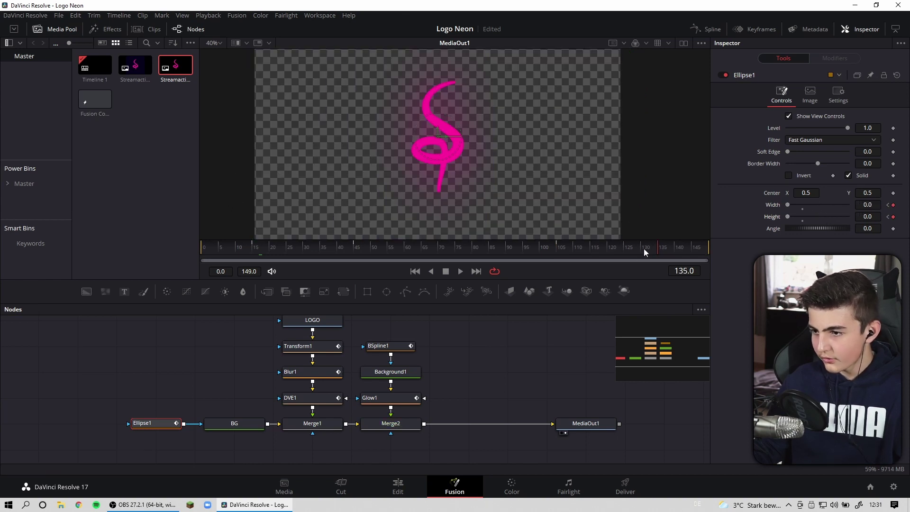
drag(624, 248, 610, 247)
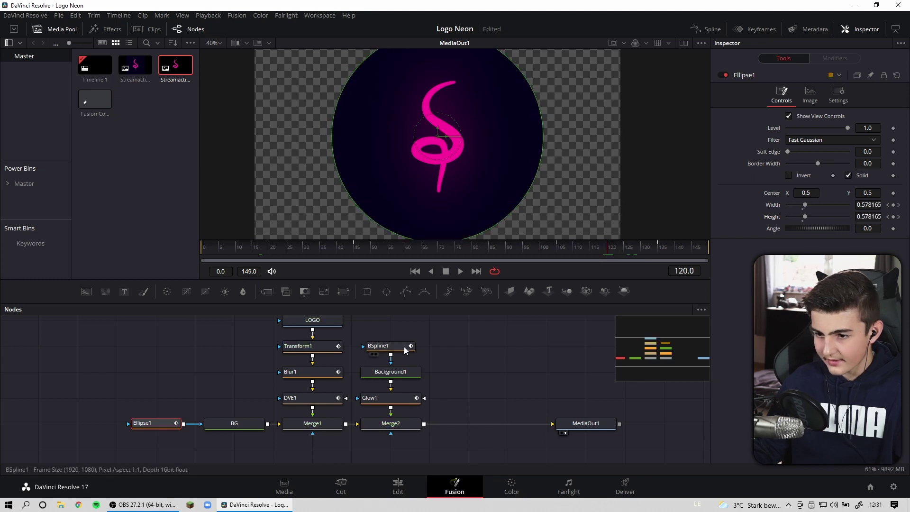
click(379, 397)
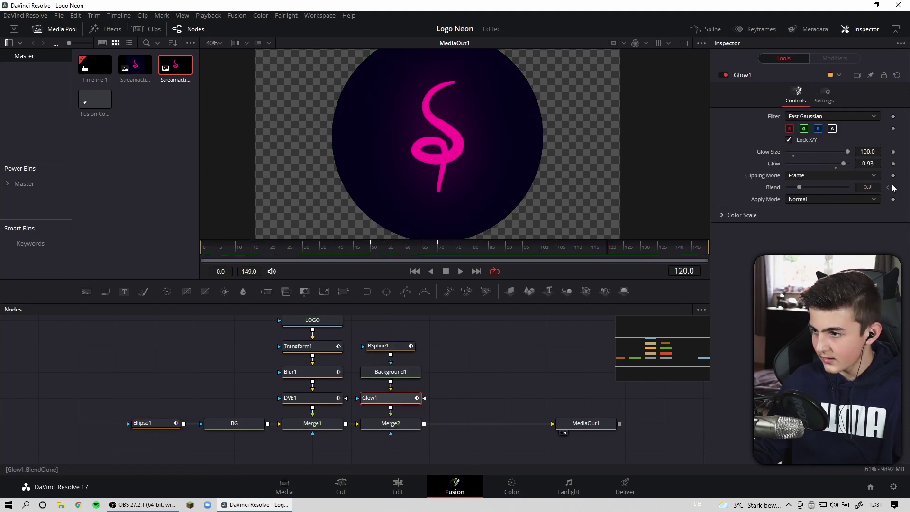
click(658, 249)
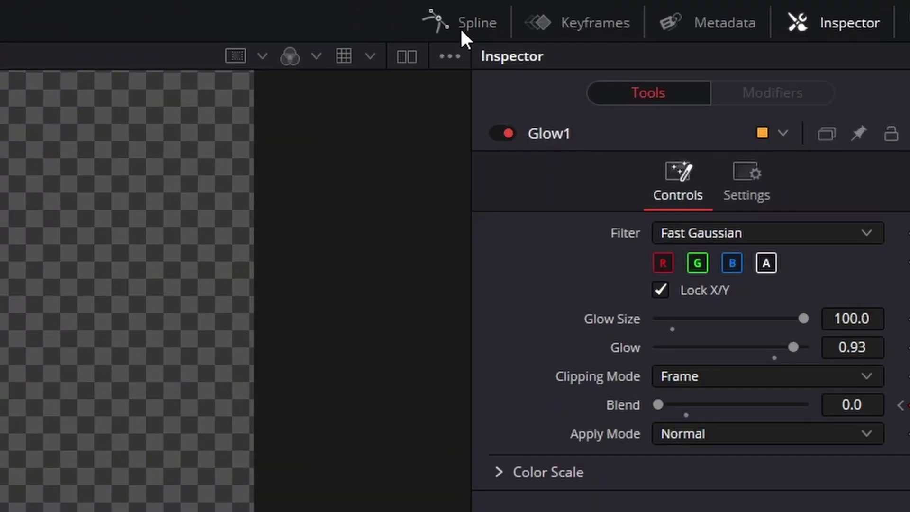
Step: Switch the node graph area to the Spline curve editor
click(698, 30)
click(11, 356)
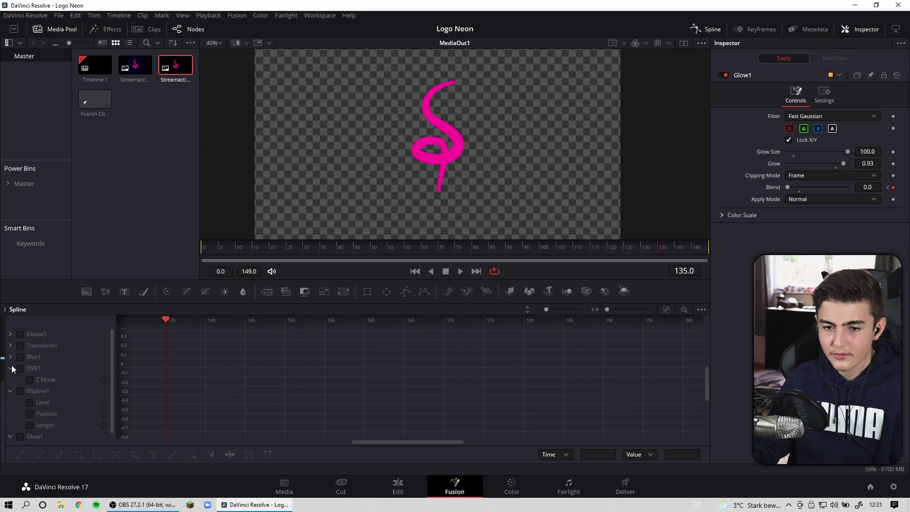
click(10, 368)
click(10, 380)
click(10, 391)
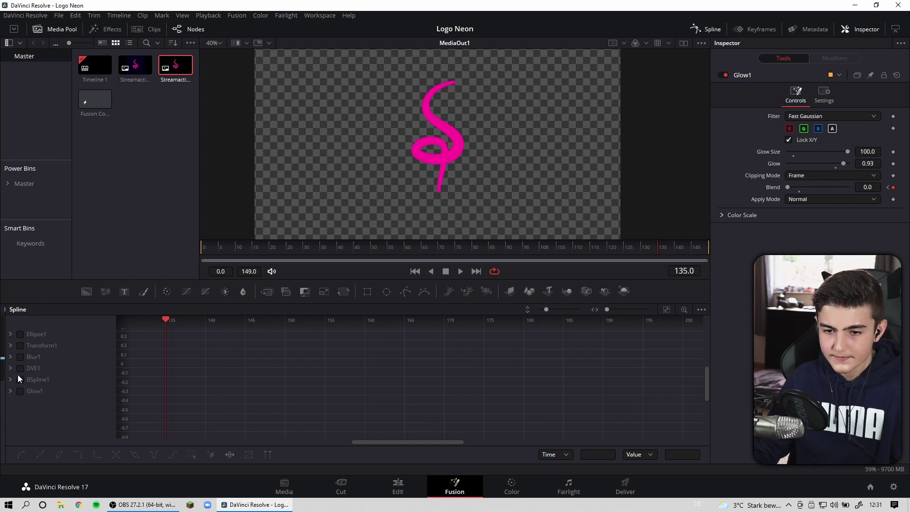
click(20, 334)
click(10, 334)
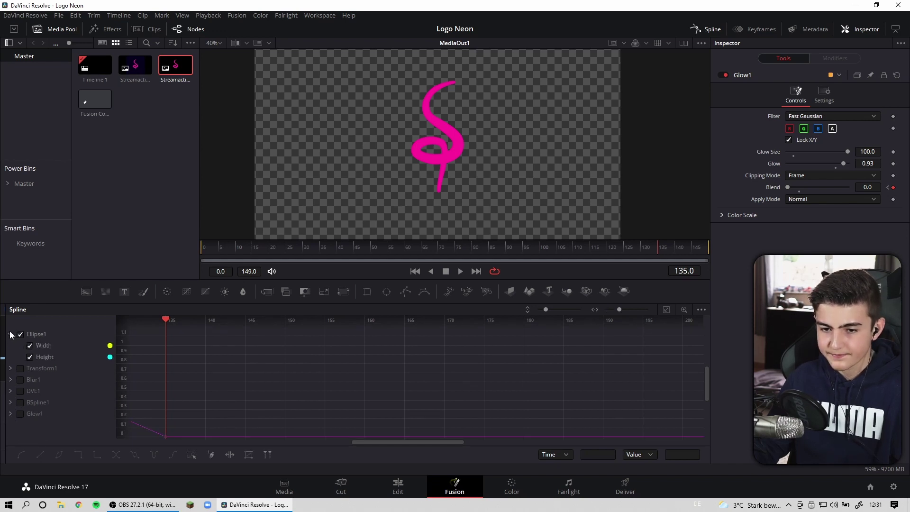
click(668, 309)
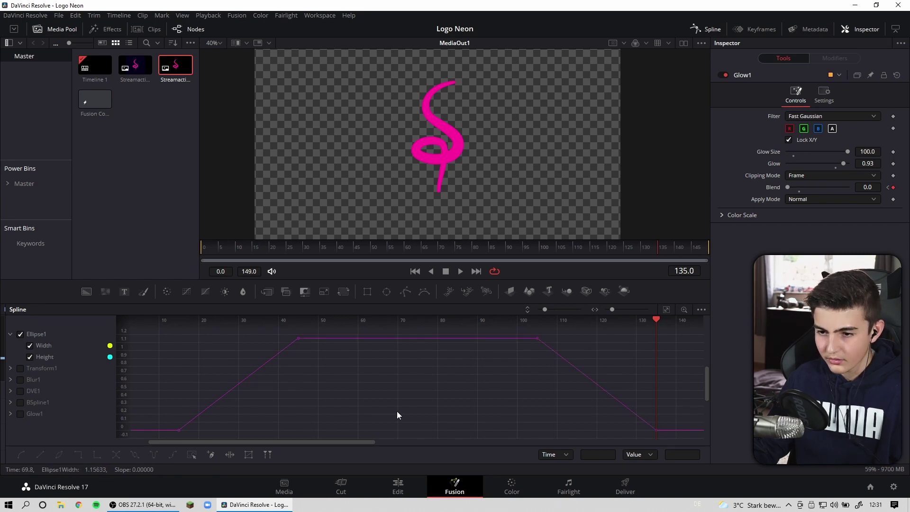
click(21, 368)
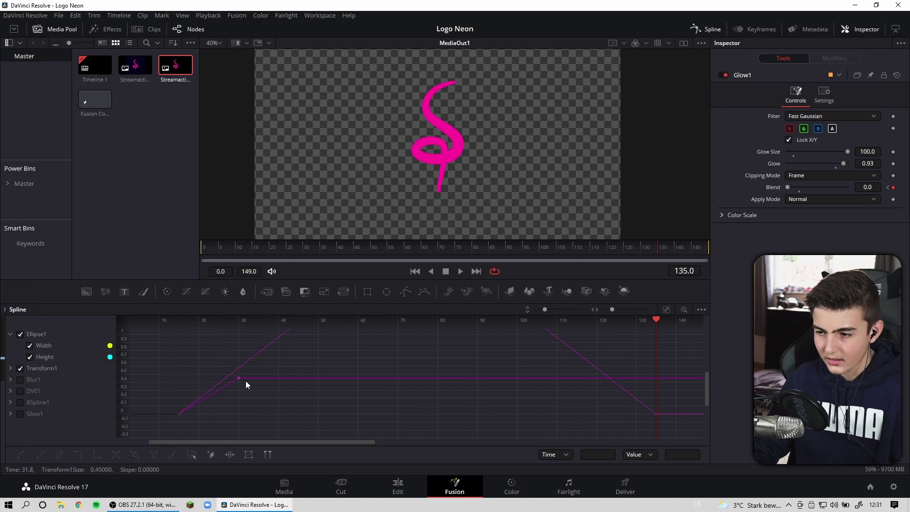
click(21, 379)
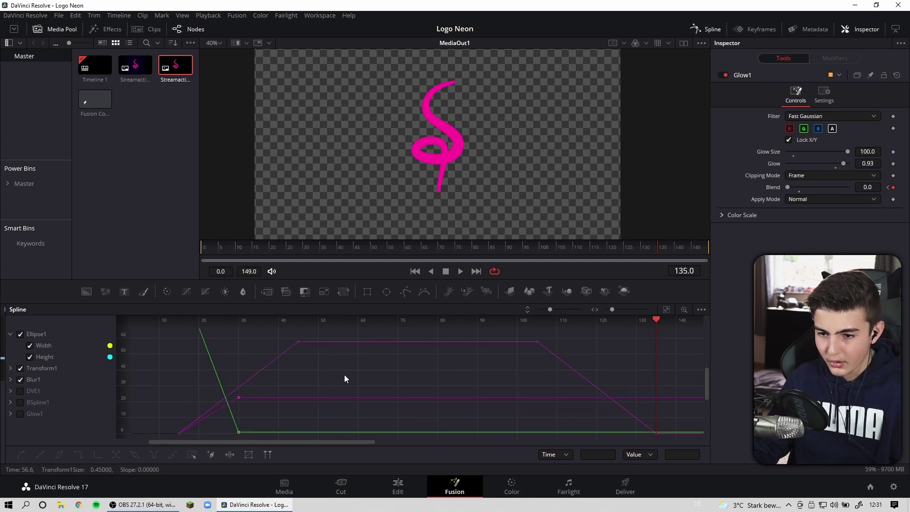
scroll(173, 348, down, 3)
scroll(178, 348, down, 2)
scroll(601, 382, up, 3)
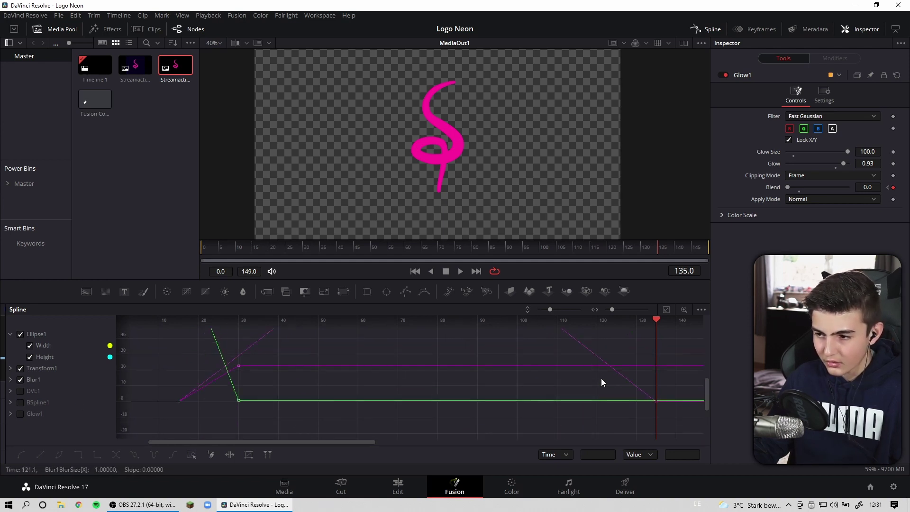
click(21, 391)
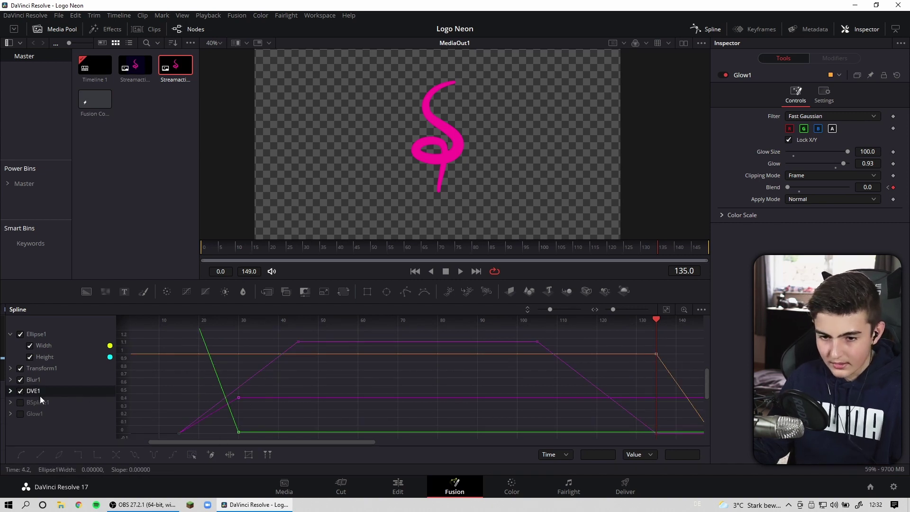
click(21, 407)
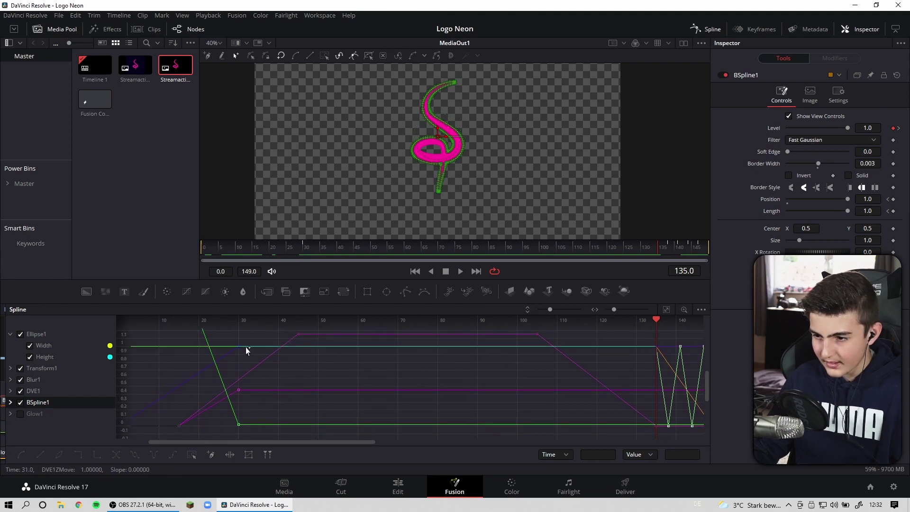
click(20, 413)
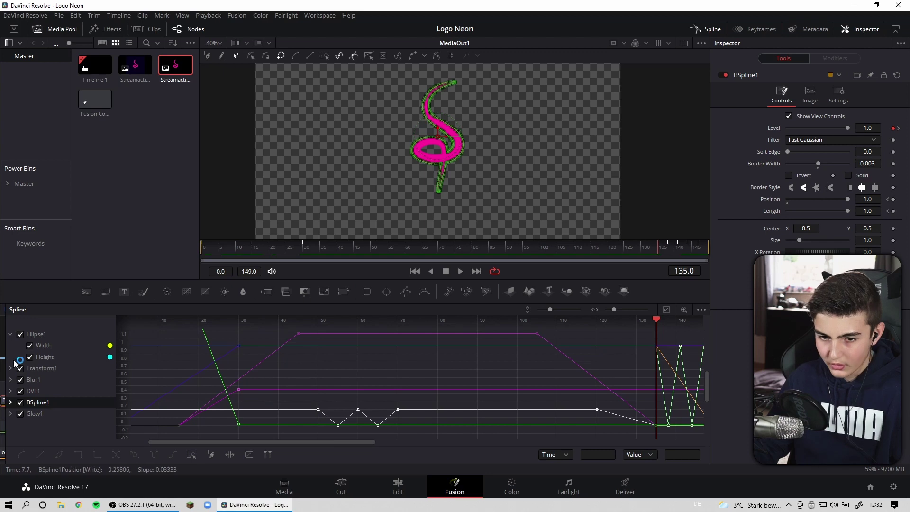
drag(20, 334, 20, 413)
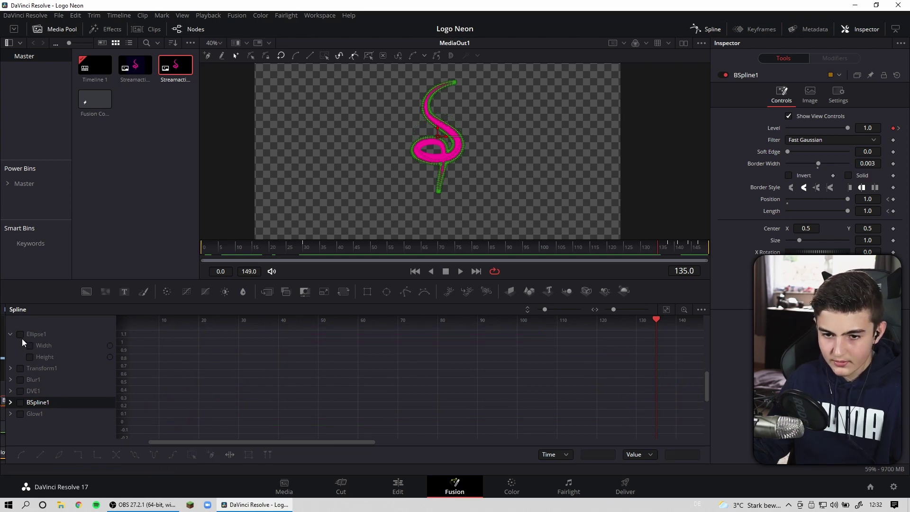
Step: Smooth the rising and falling segments of the Ellipse1 Width curve into eases
click(30, 345)
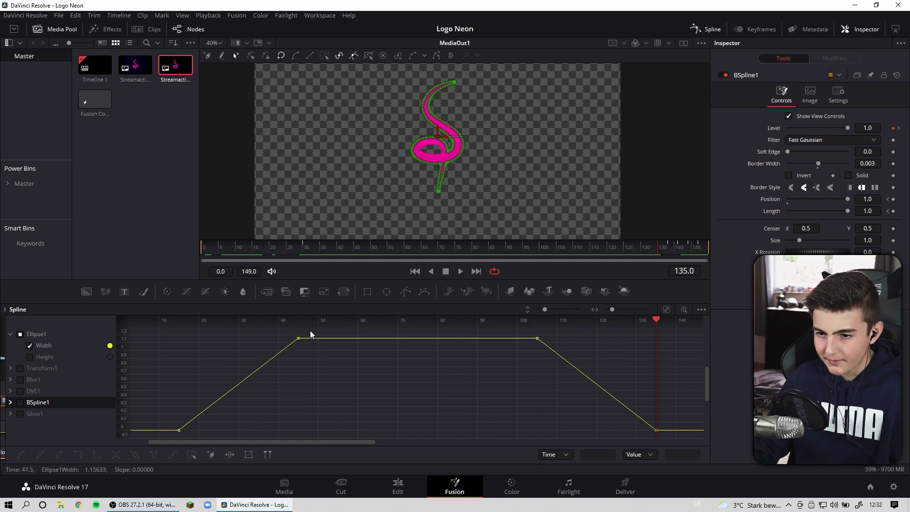
drag(279, 364, 167, 437)
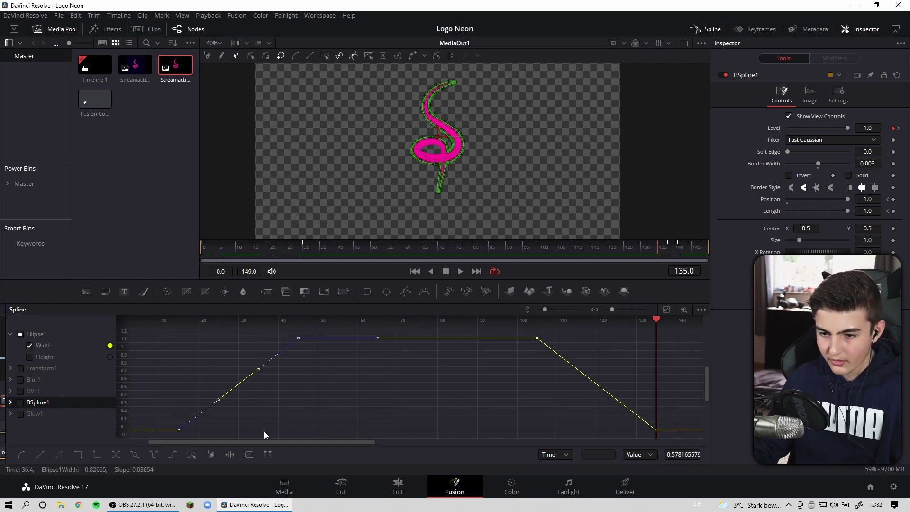
key(shift+s)
drag(256, 343, 181, 341)
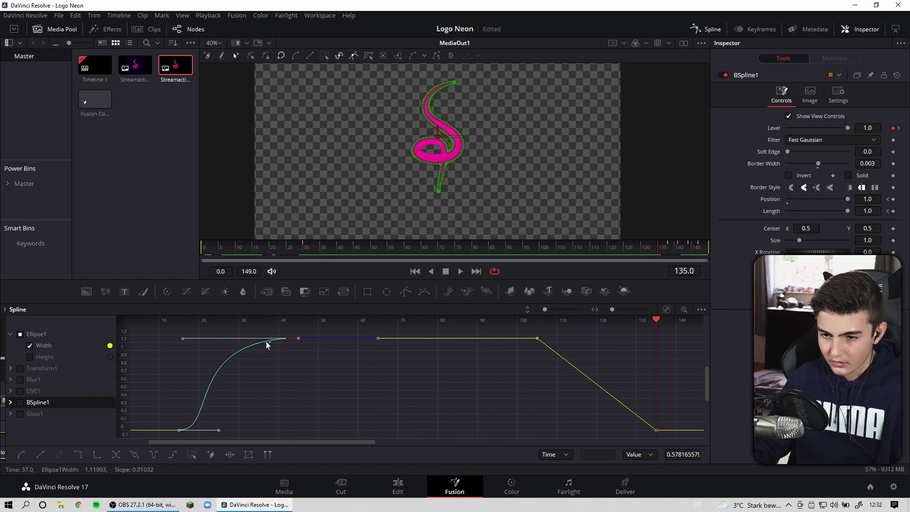
mouse_move(531, 330)
mouse_down()
mouse_move(663, 434)
mouse_move(538, 433)
mouse_up()
key(shift+s)
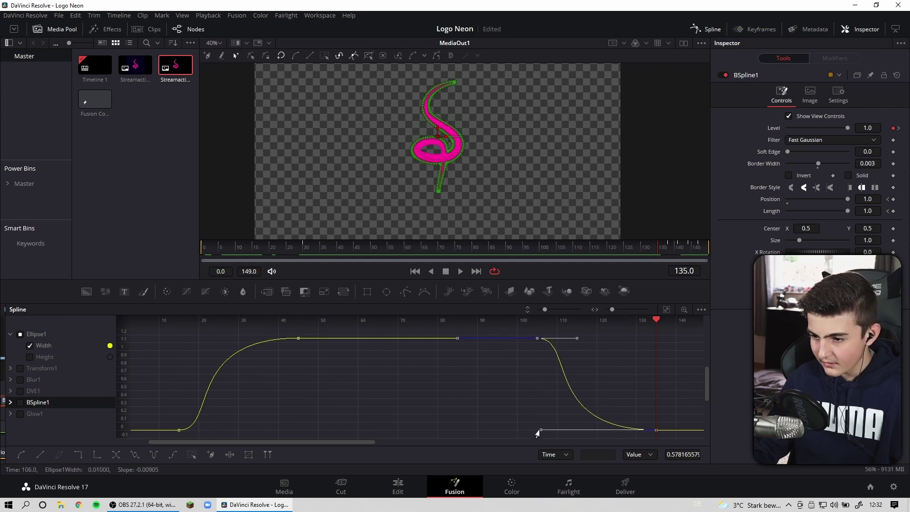
Step: Smooth the Ellipse1 Height curve's rise and fall into eases matching Width
click(669, 389)
click(29, 356)
click(30, 345)
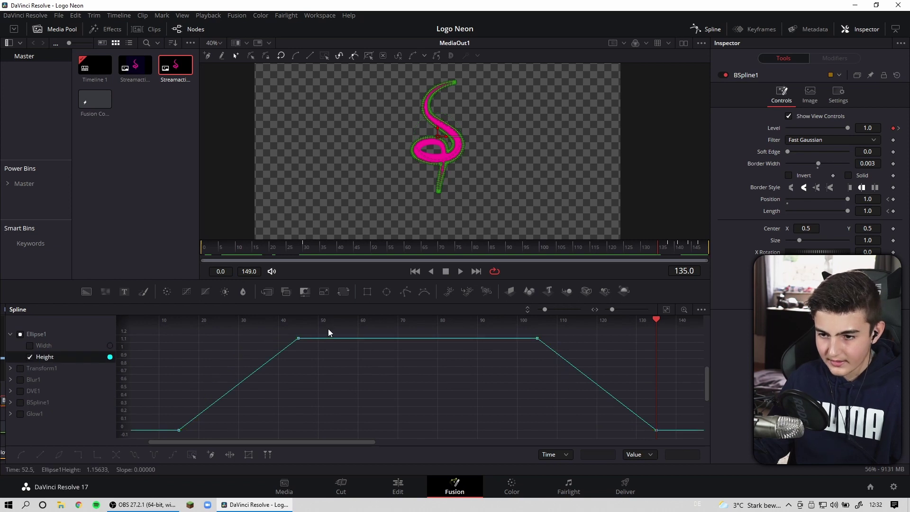
drag(329, 332, 159, 429)
key(shift+s)
drag(258, 337, 179, 338)
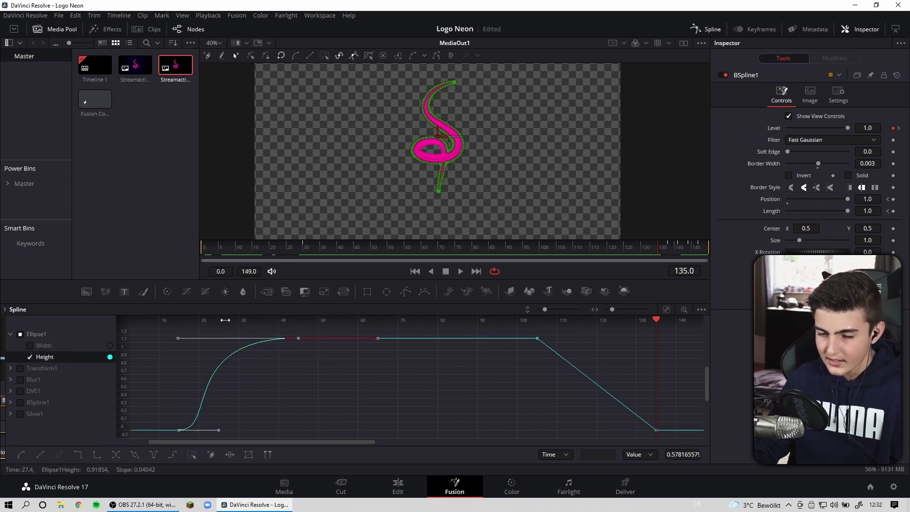
drag(526, 332, 697, 438)
key(shift+s)
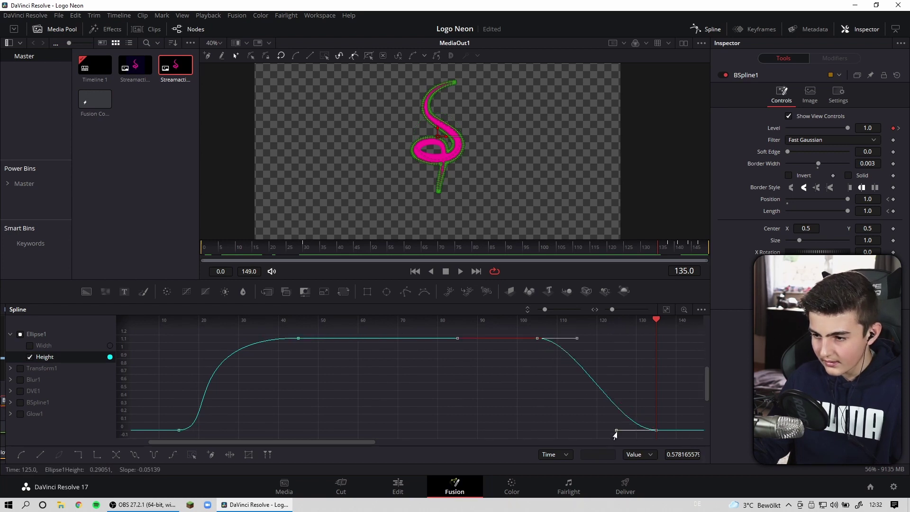
drag(615, 431, 544, 432)
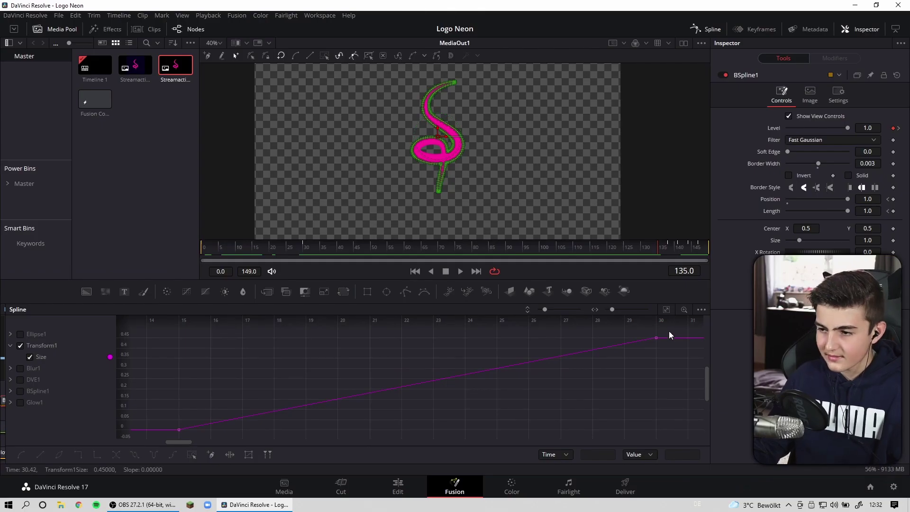
Step: Check the result on the Edit page, then return to Fusion
drag(669, 331, 166, 438)
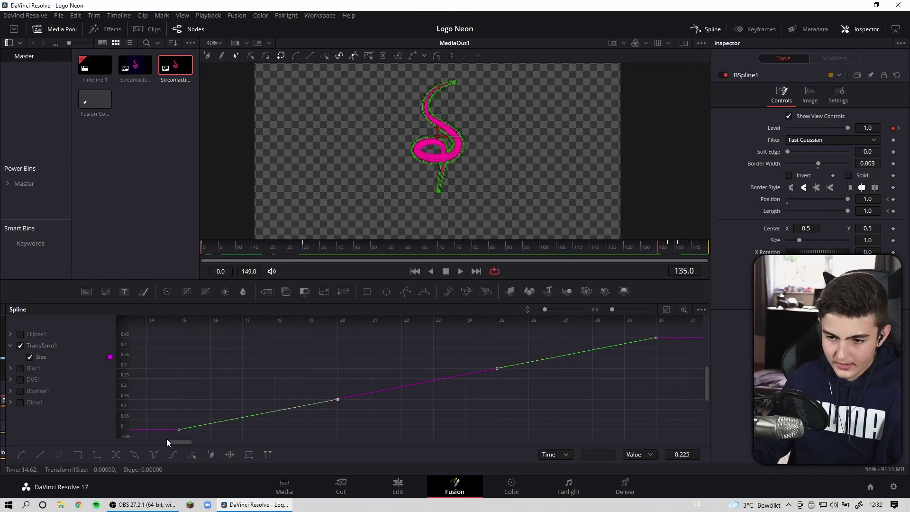
key(shift+4)
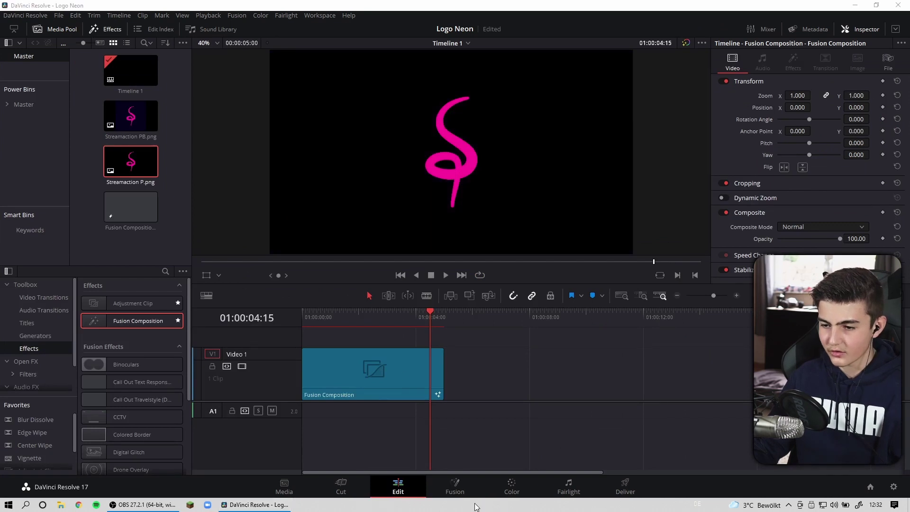
click(455, 486)
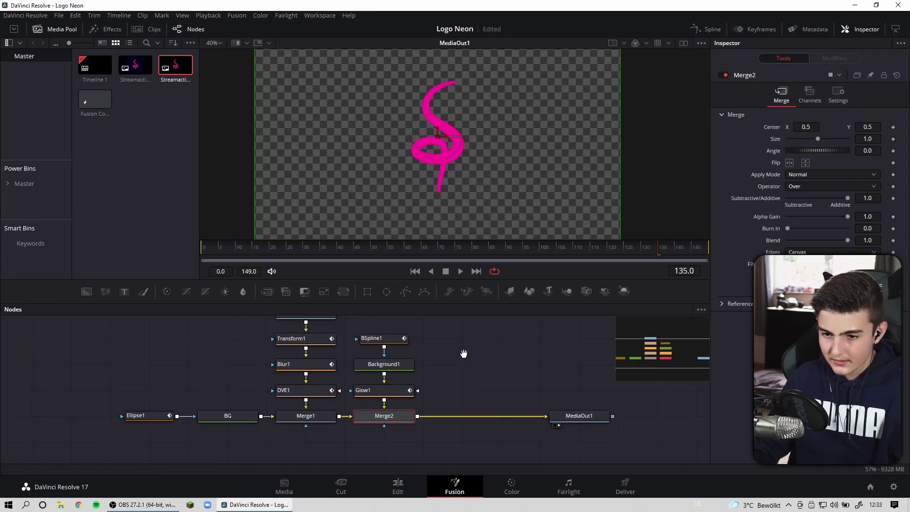
Step: Rename Blur1 to BLUR_LOGO and DVE1 to FLIEGEN
click(300, 390)
key(F2)
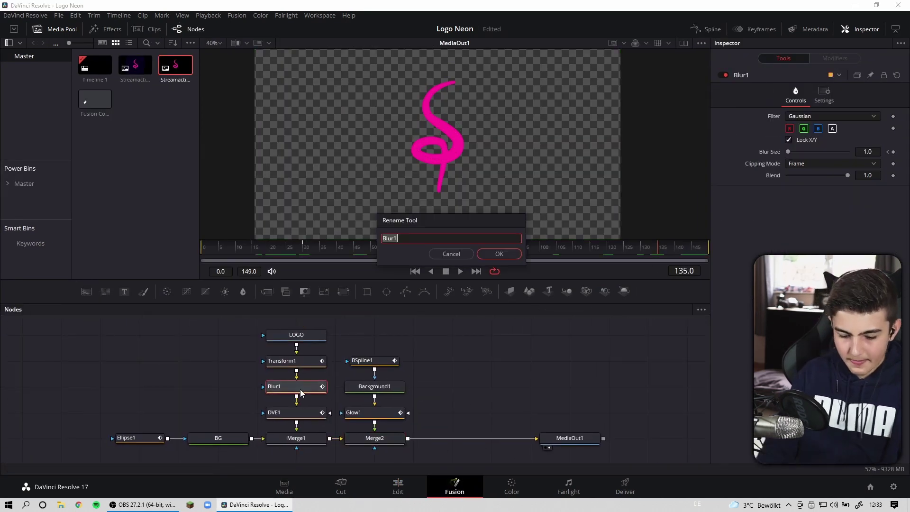
text(Blur Logo)
key(Return)
key(F2)
text(BLUR-LOGO)
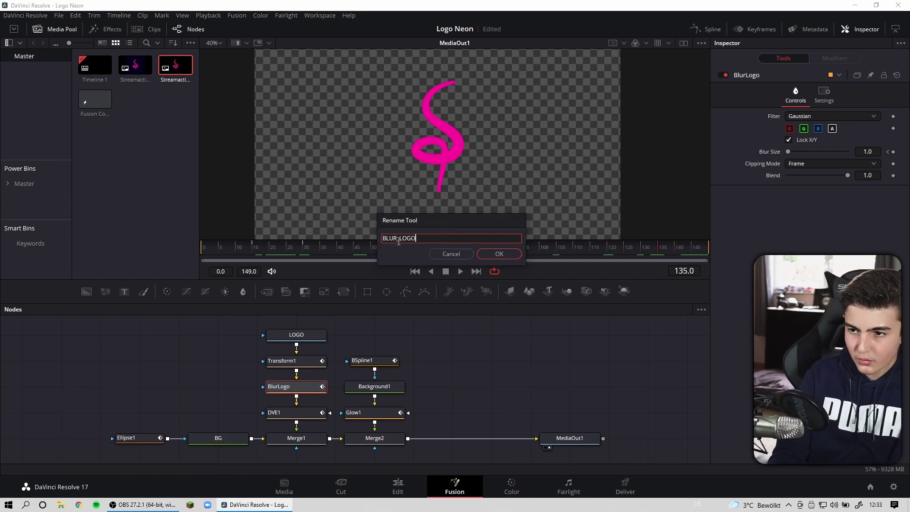
key(Return)
click(295, 414)
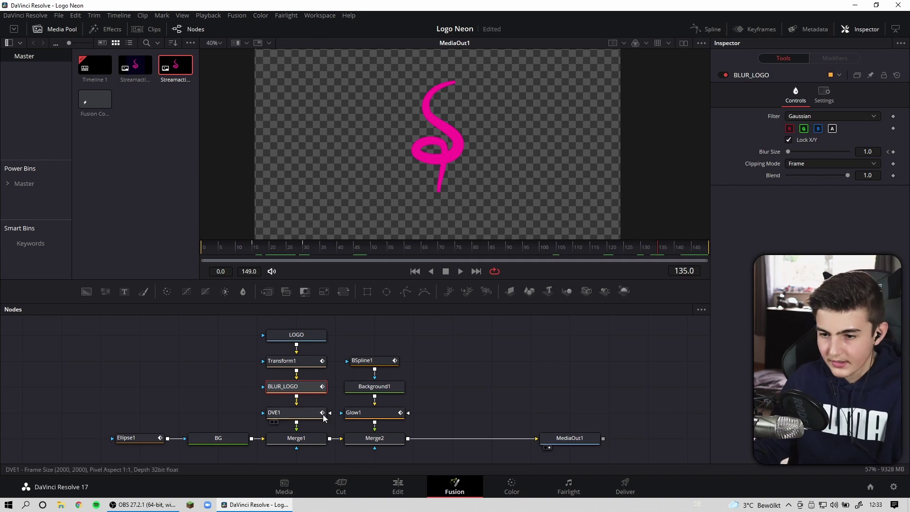
key(F2)
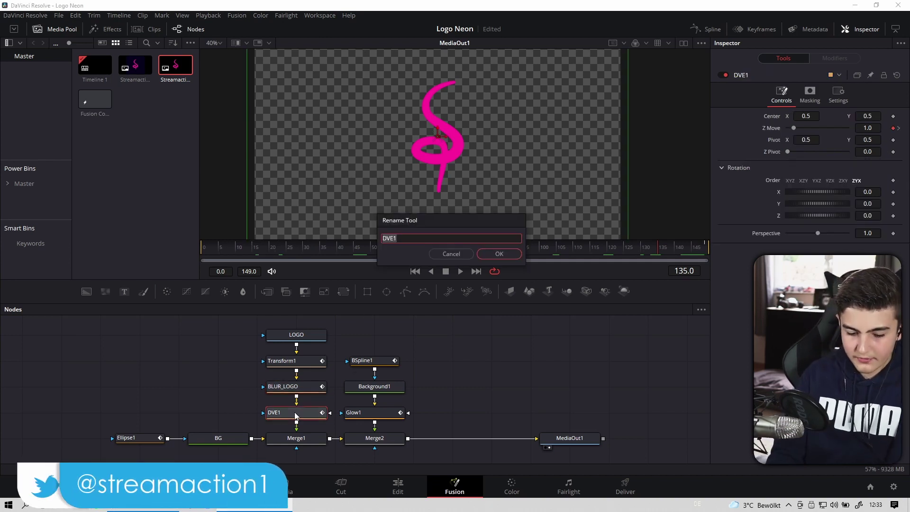
text(FLIEGEN)
key(Return)
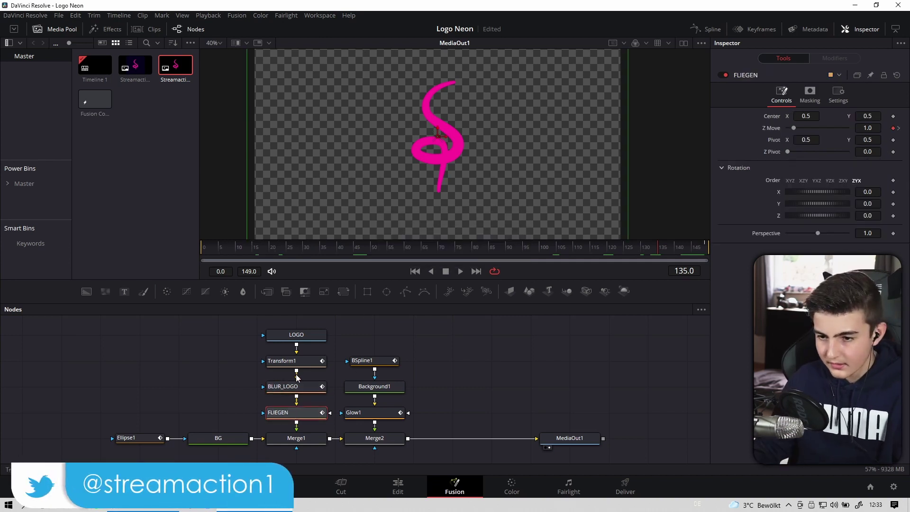
Step: Rename Transform1 to CONTR_LOGO, Ellipse1 to KREIS_BG and Glow1 to LICHT
click(315, 362)
key(F2)
text(CONTR)
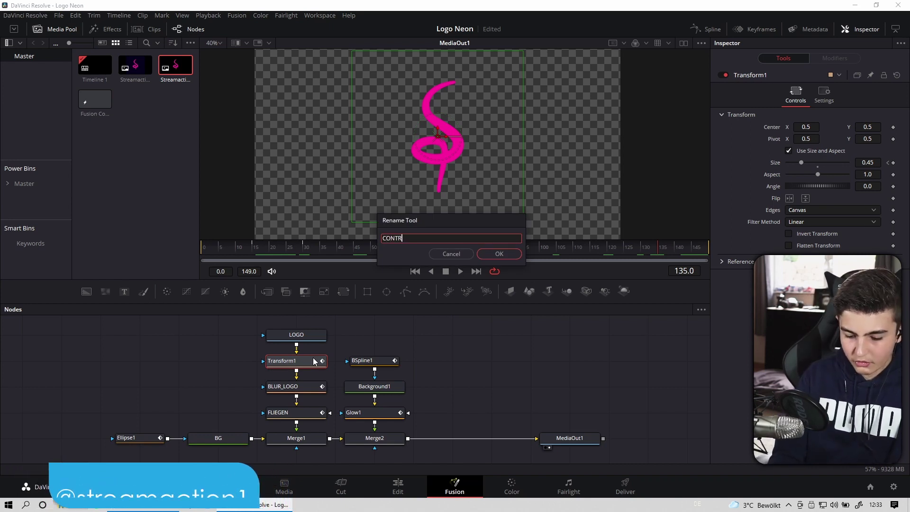
text(_LOGO)
key(Return)
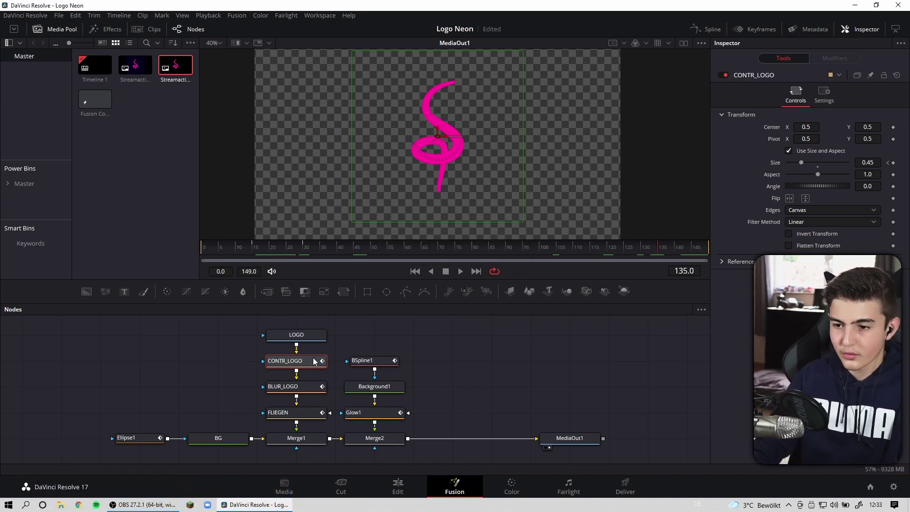
click(134, 438)
key(F2)
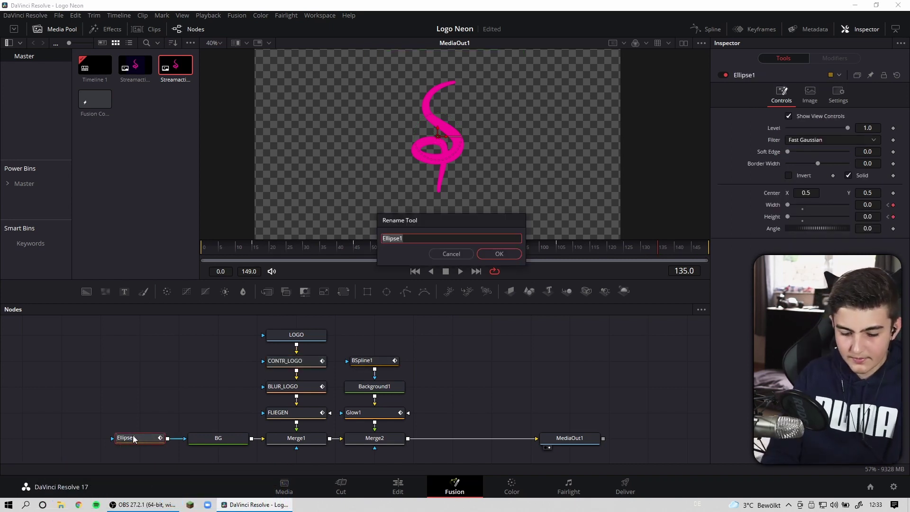
text(KREIS)
key(Return)
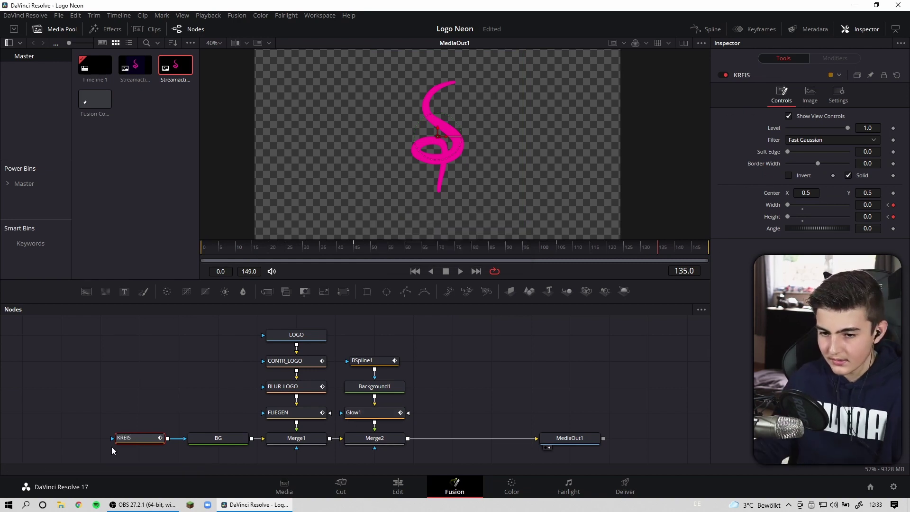
key(F2)
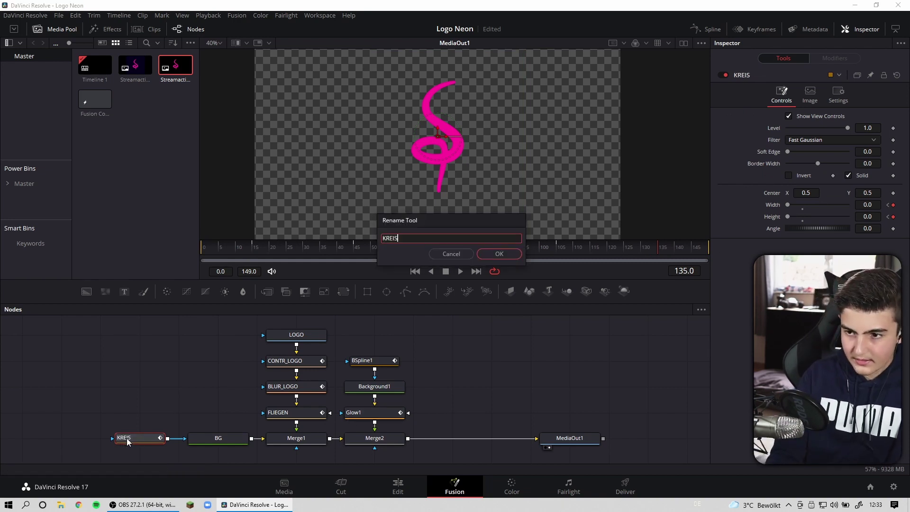
key(Return)
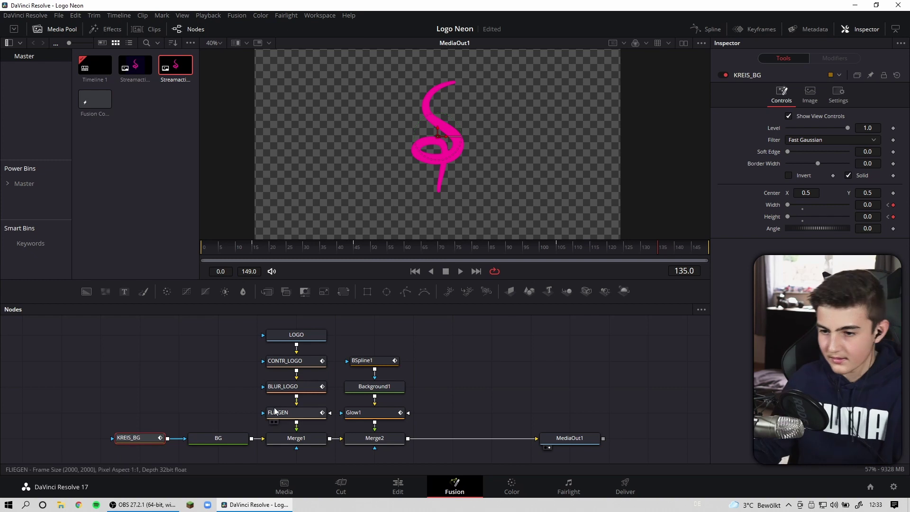
click(389, 413)
key(F2)
text(HT)
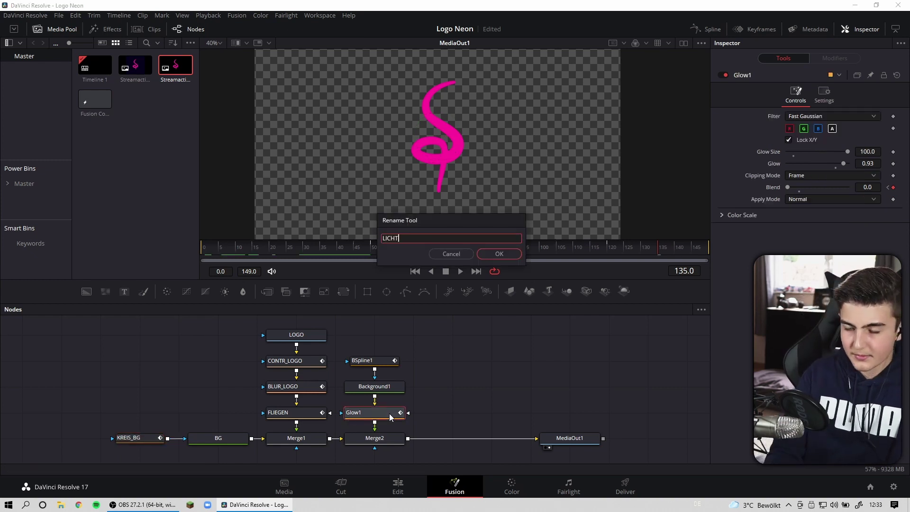
key(Return)
Step: Rename Background1 to BG_LINIE and BSpline1 to LINIE, and place MediaOut1 beside Merge2
click(389, 393)
key(F2)
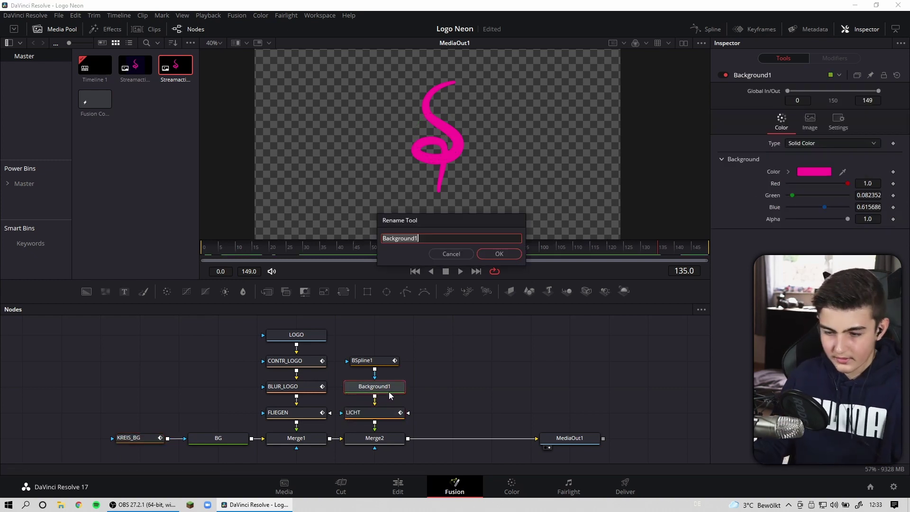
text(BG_LINE)
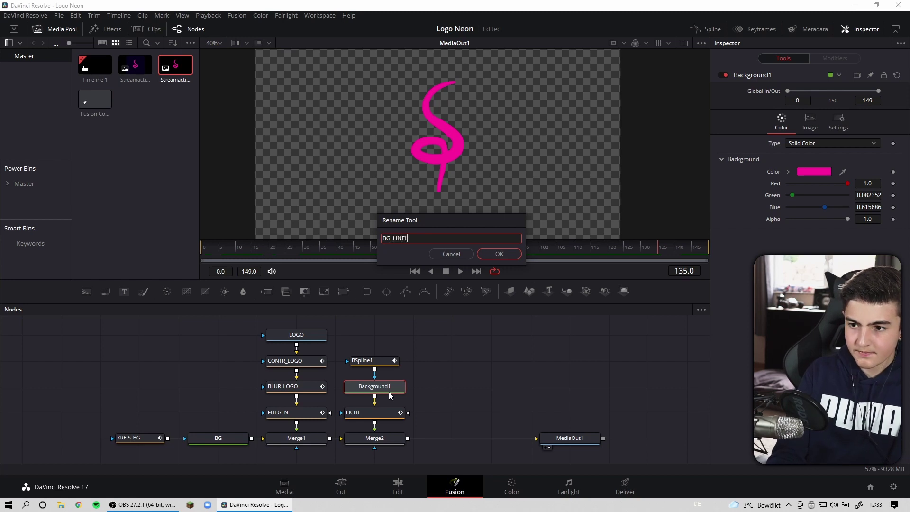
key(Return)
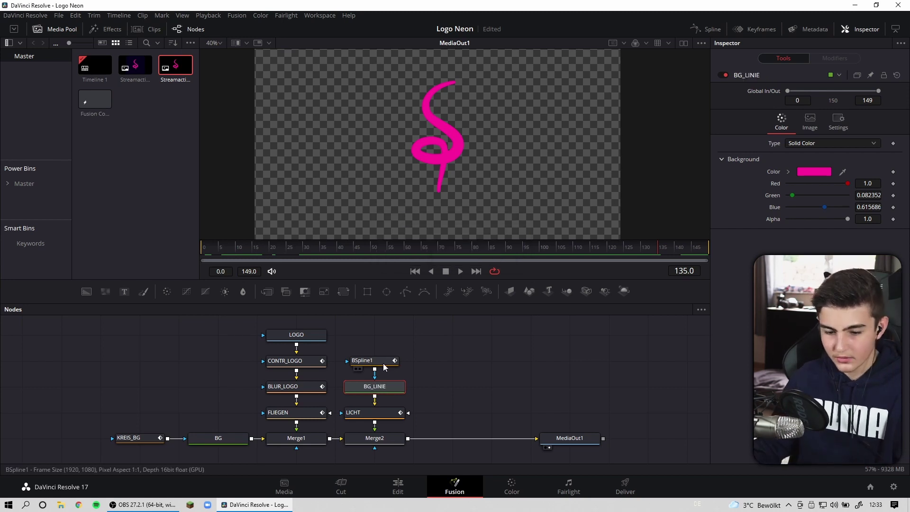
click(384, 364)
key(F2)
text(LINIE)
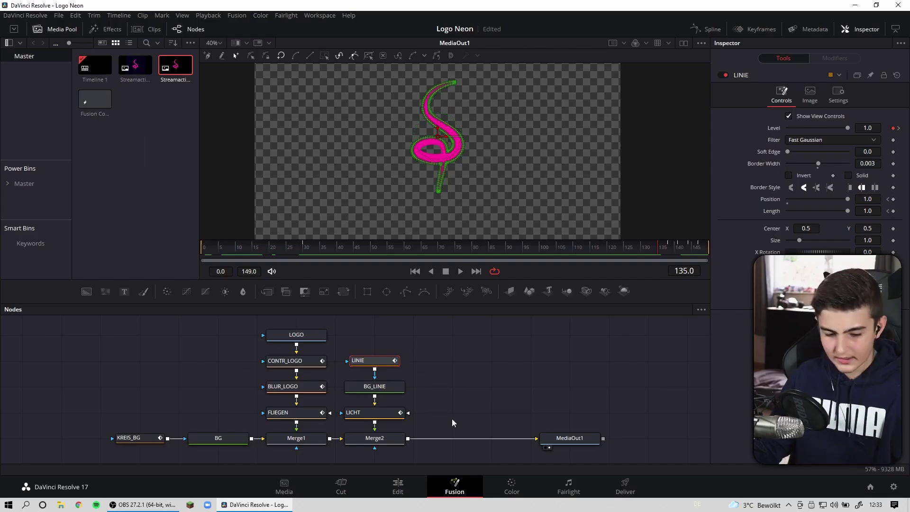
drag(568, 438, 452, 438)
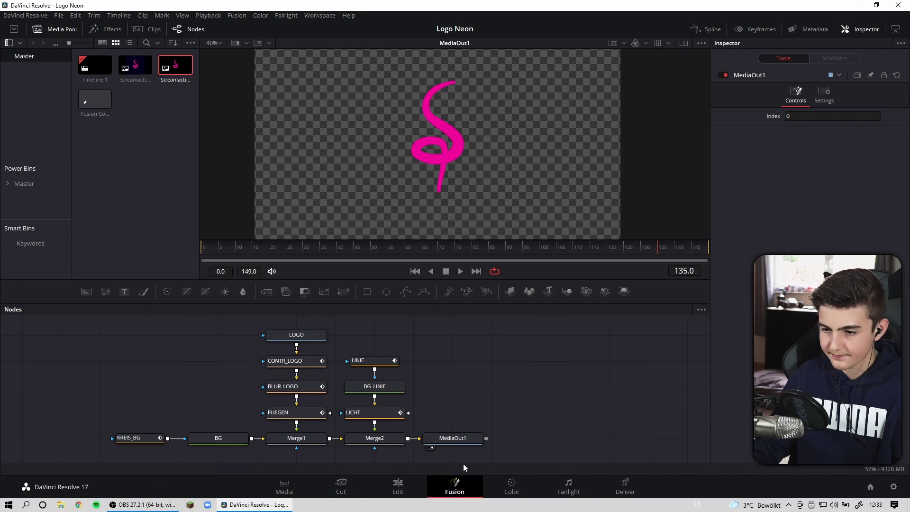
Step: In the Spline view, turn the two CONTR_LOGO Size keyframes into a strong ease with long handles
key(shift+F8)
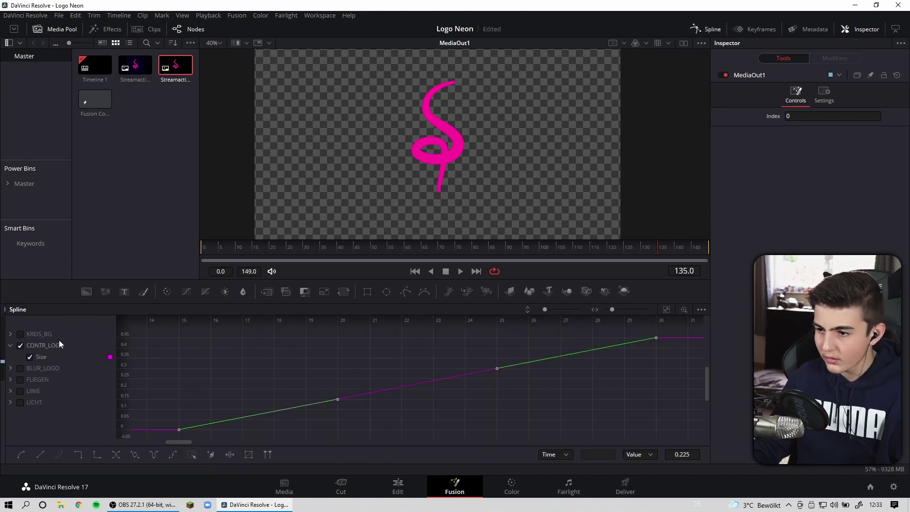
key(Delete)
drag(677, 336, 147, 443)
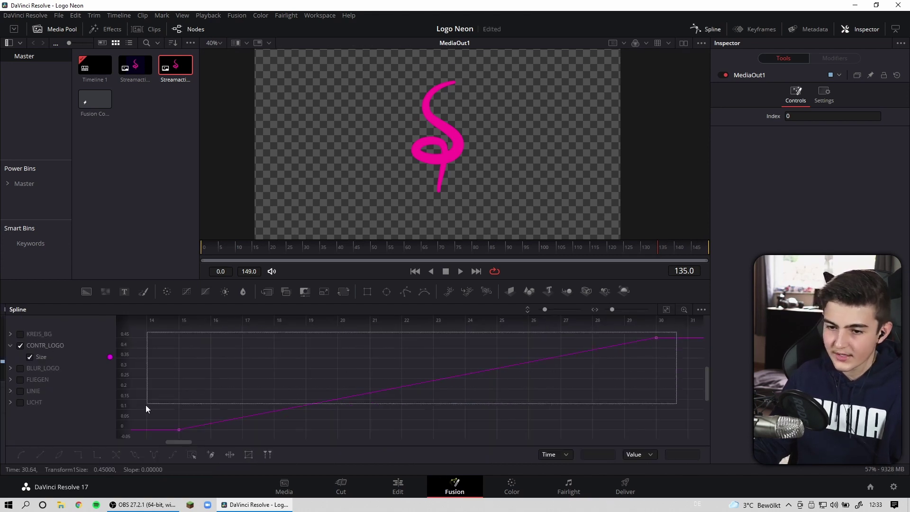
key(f)
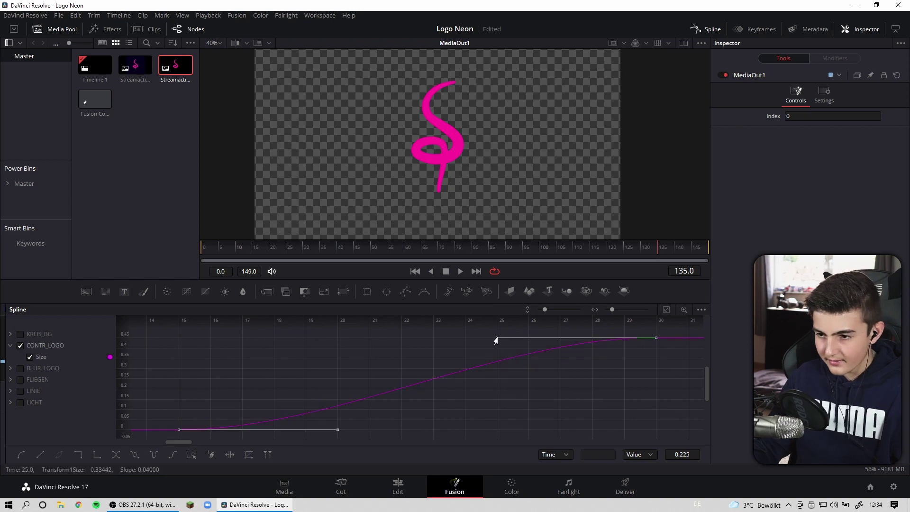
drag(497, 337, 175, 339)
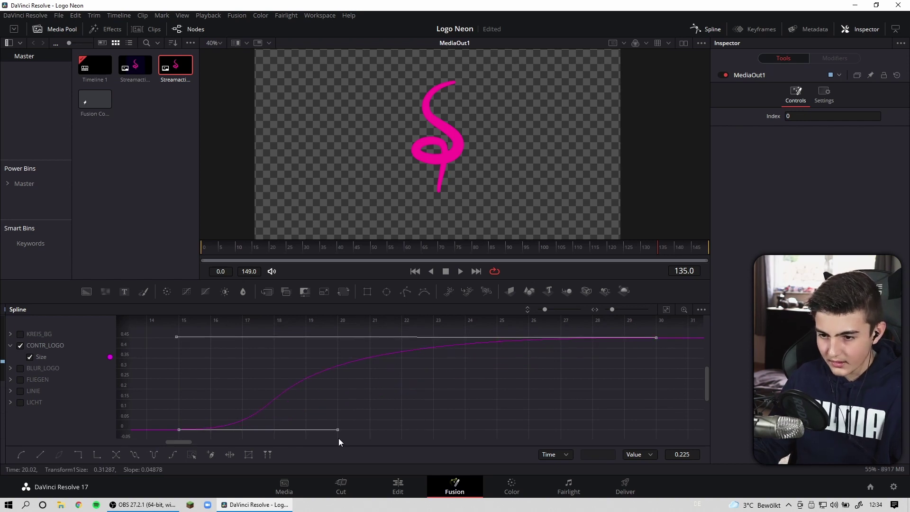
drag(338, 429, 623, 411)
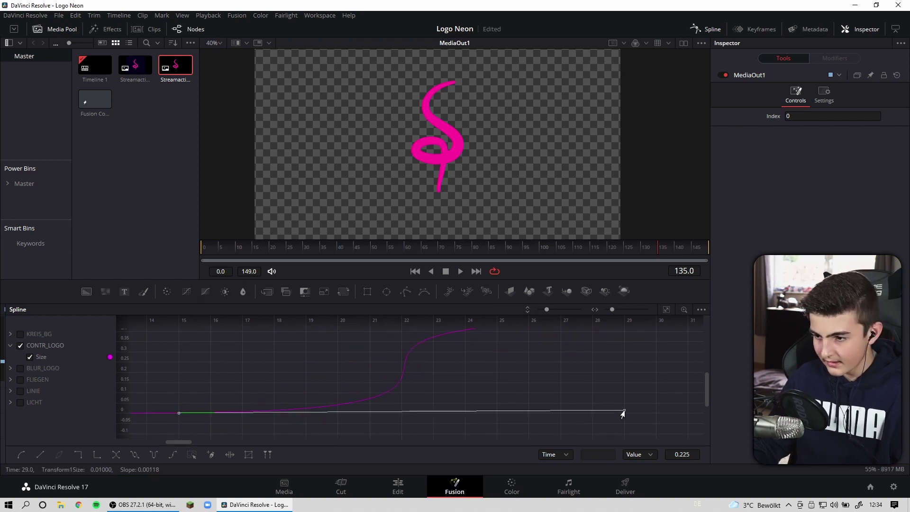
key(ctrl+f)
click(636, 435)
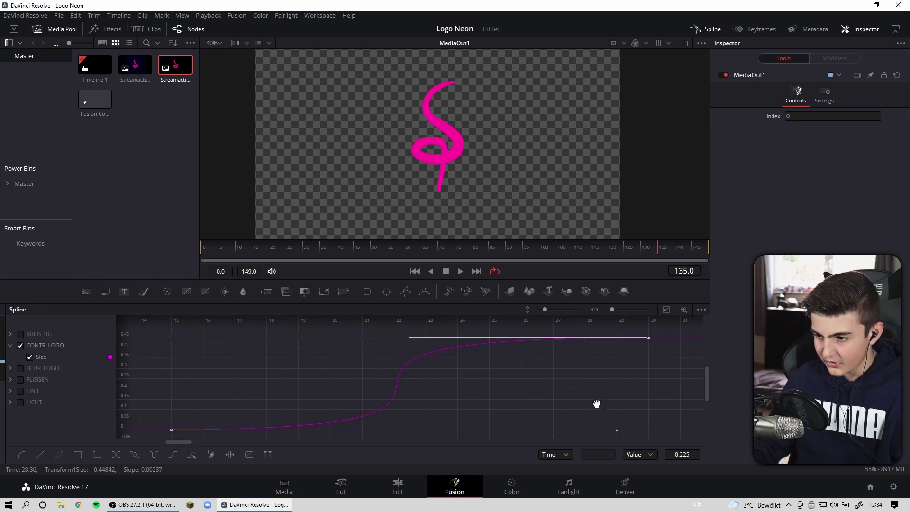
Step: Smooth BLUR_LOGO's two Blur Size keyframes and stretch their handles for a strong ease
click(20, 368)
click(19, 345)
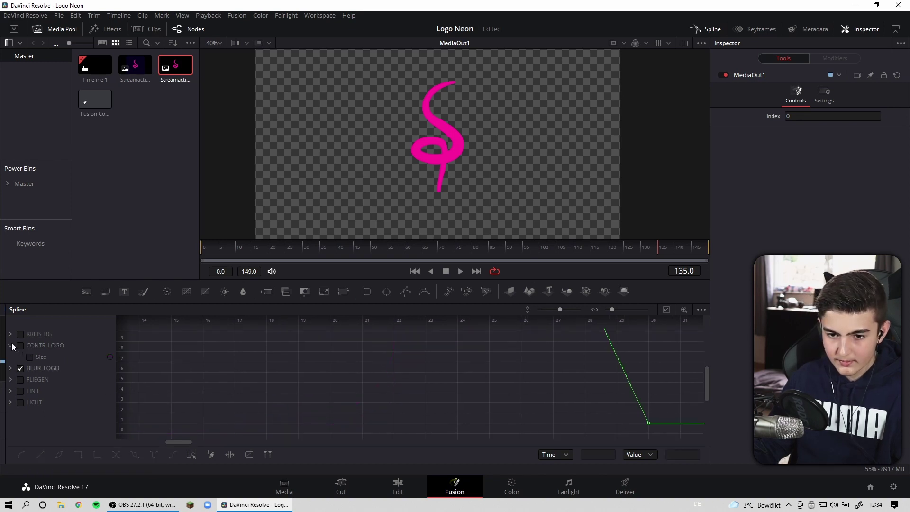
click(11, 345)
click(11, 357)
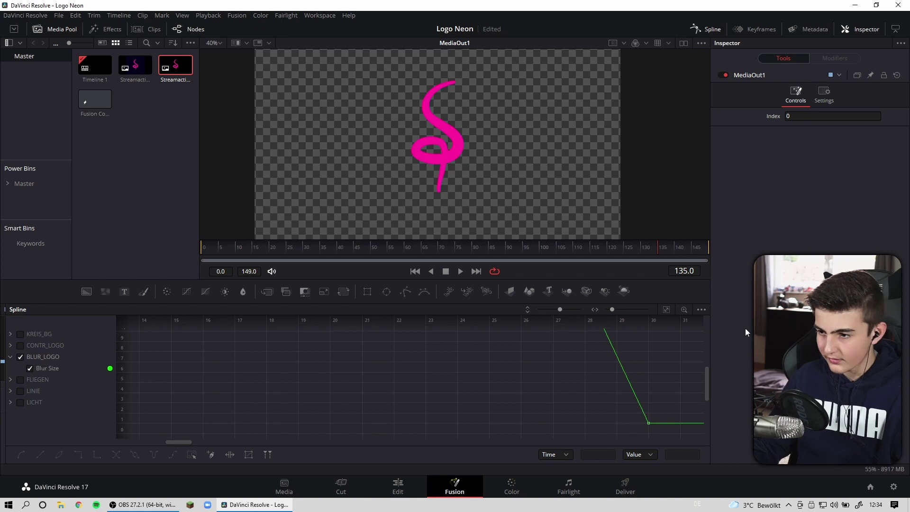
click(667, 310)
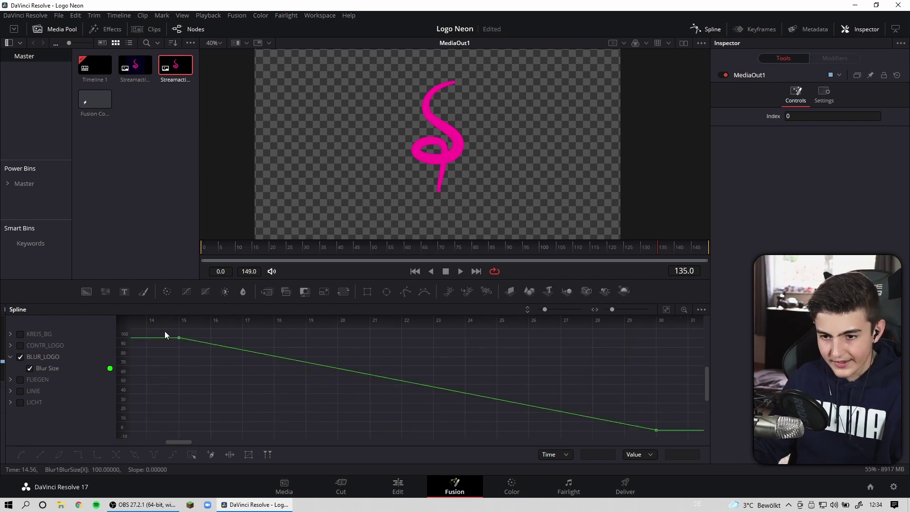
drag(165, 335, 667, 436)
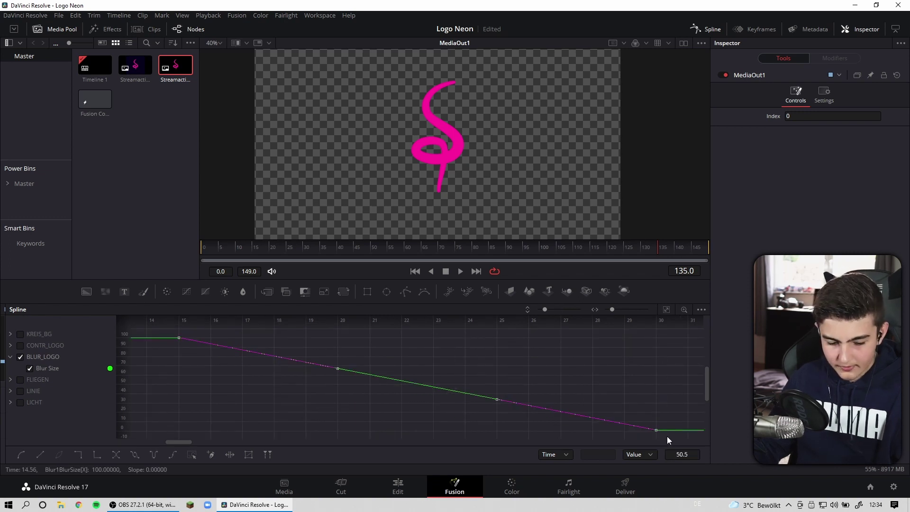
key(shift+s)
drag(495, 431, 175, 431)
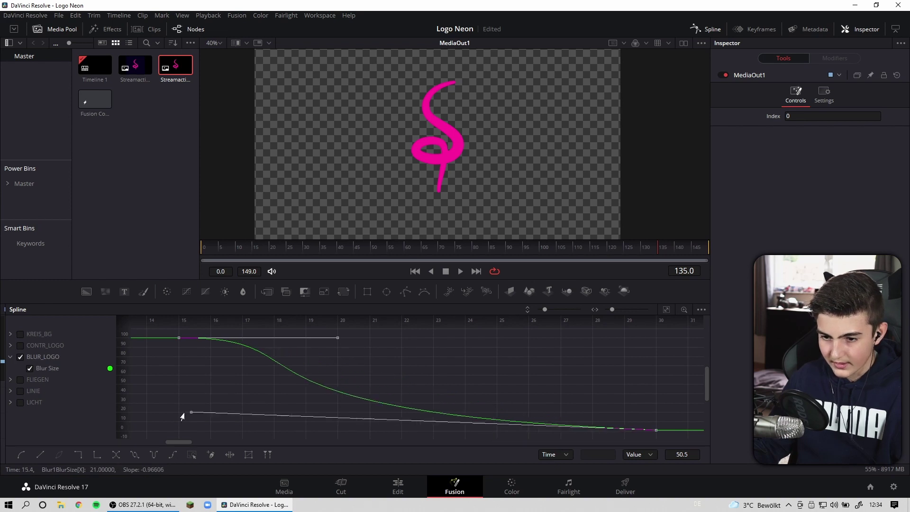
drag(337, 340, 624, 340)
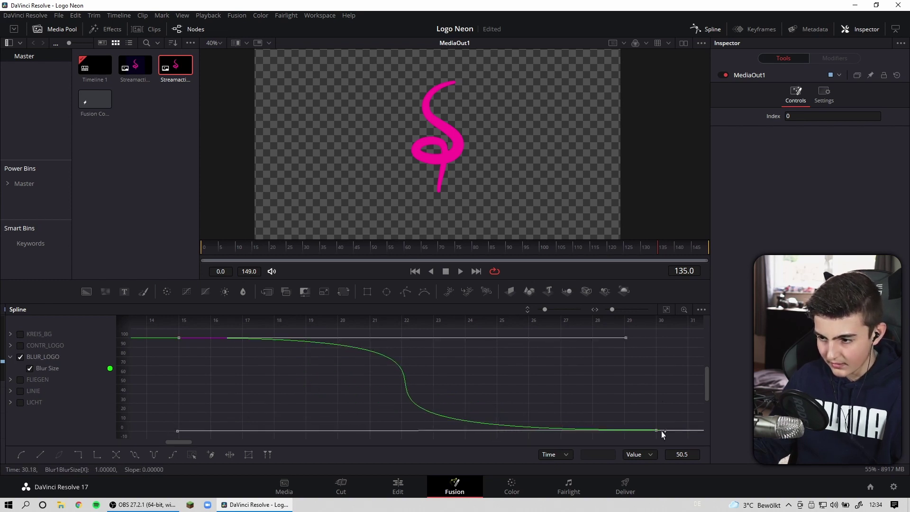
Step: Give FLIEGEN's Z Move keyframes the same smooth ease with long handles
click(20, 379)
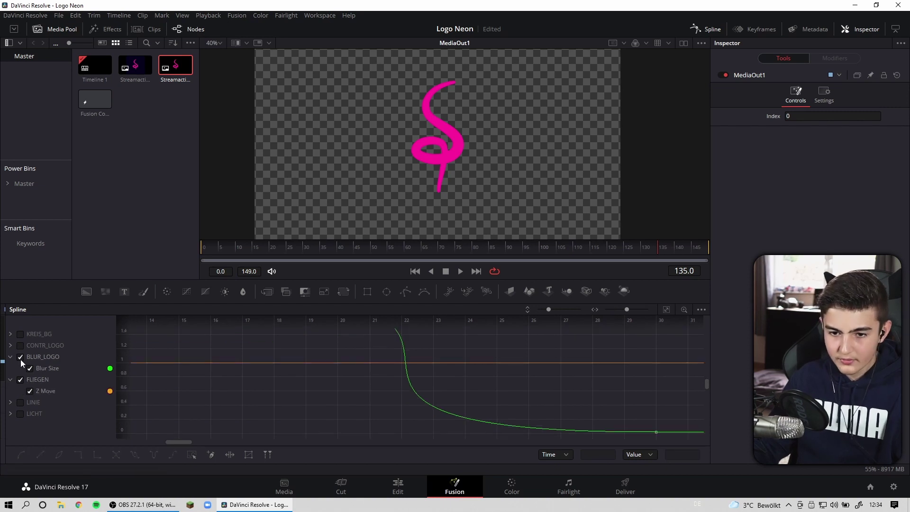
click(20, 357)
click(11, 357)
click(665, 309)
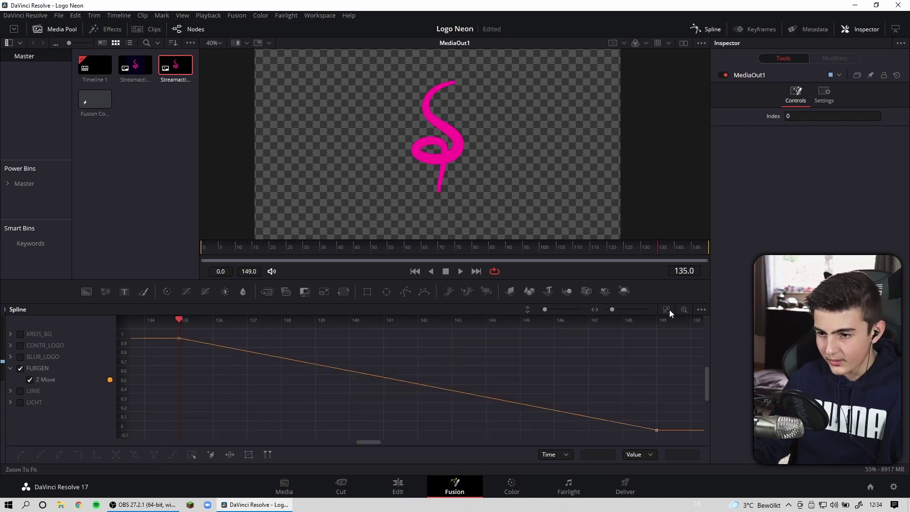
drag(175, 334, 664, 448)
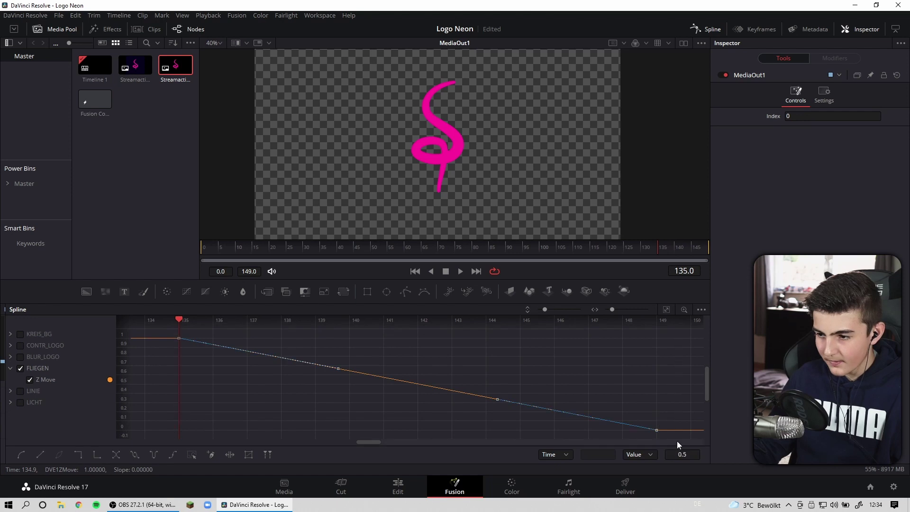
key(s)
drag(497, 430, 180, 431)
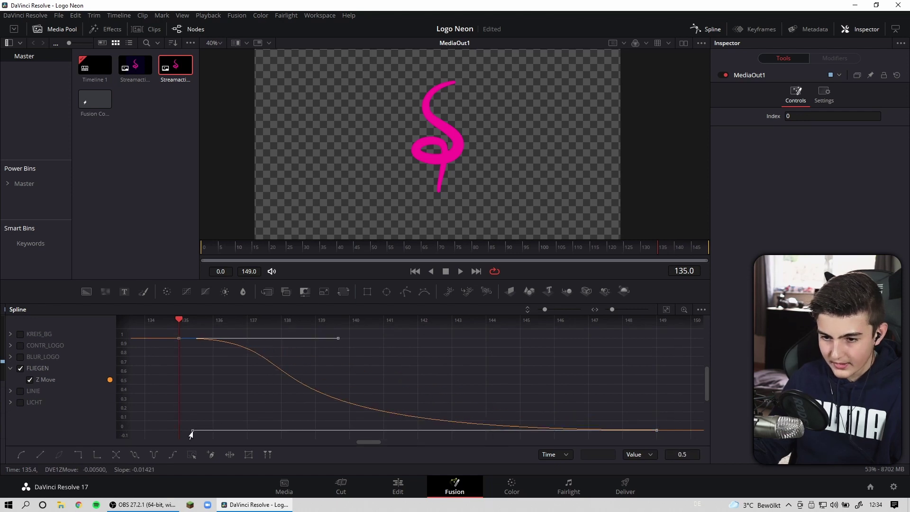
drag(337, 339, 619, 349)
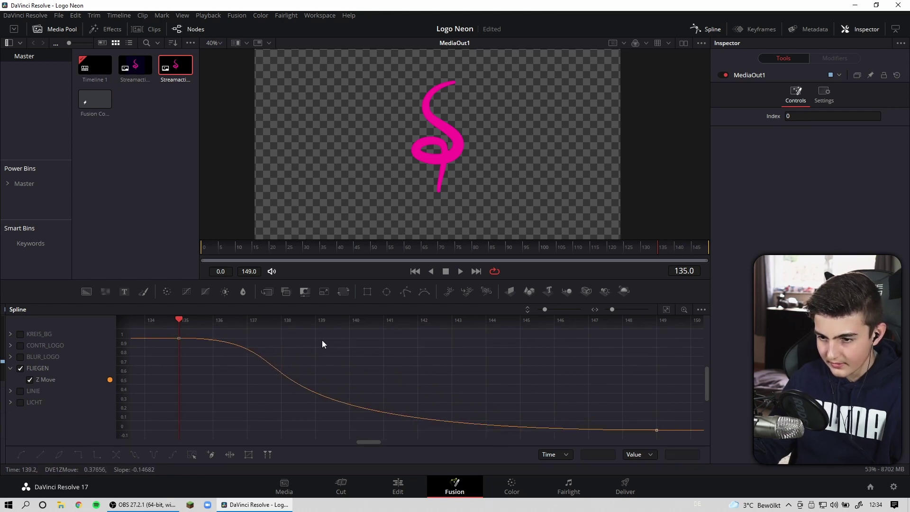
Step: Show only LINIE's Level flicker curve in the graph and fit it to view
click(19, 390)
click(22, 368)
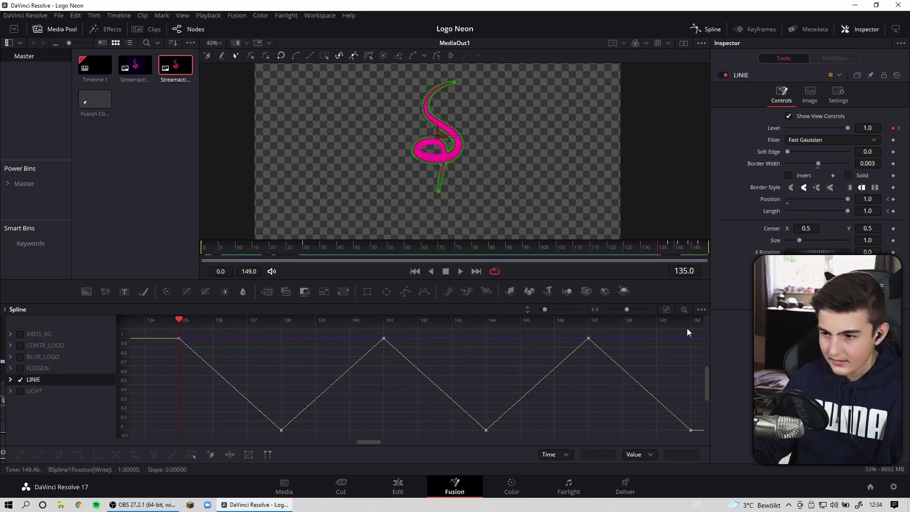
click(665, 309)
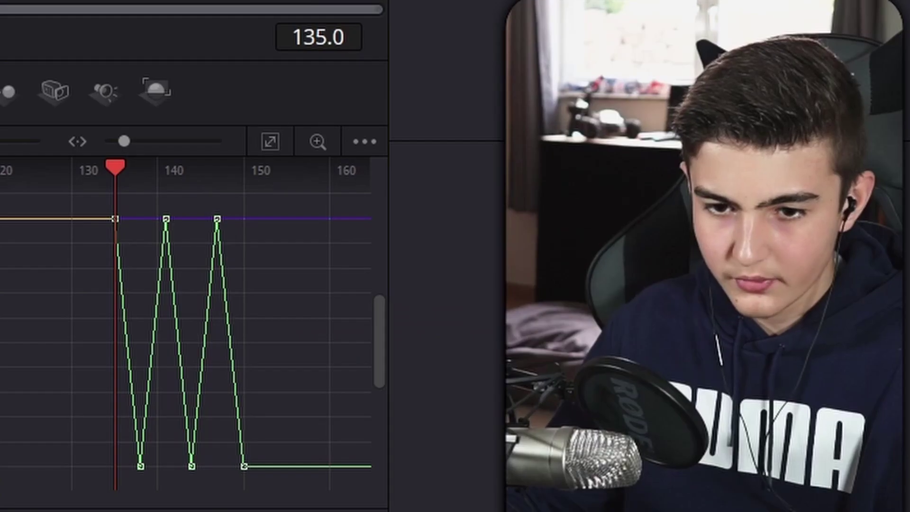
click(10, 379)
click(30, 391)
click(29, 402)
click(30, 413)
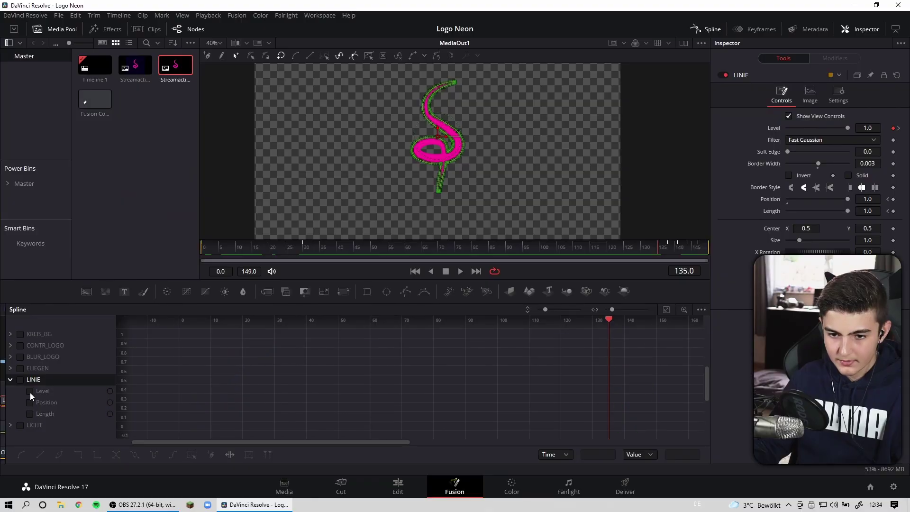
click(30, 391)
click(670, 309)
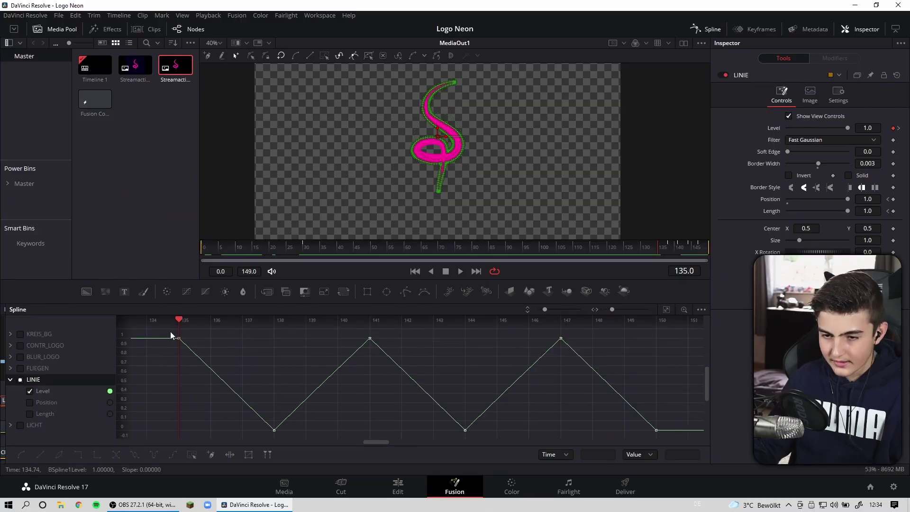
Step: Smooth all Level keyframes and lengthen the eases into frames 138, 141, 144, 147 and 150
drag(172, 335, 663, 448)
key(shift+s)
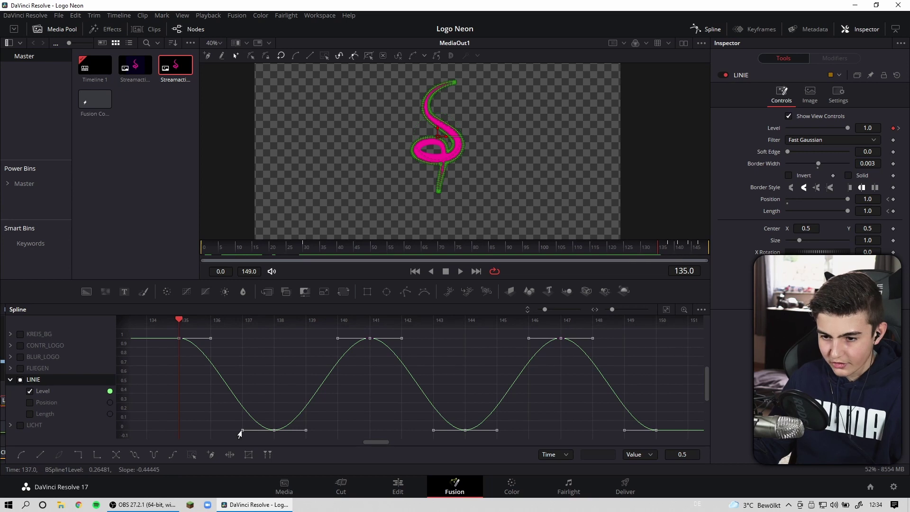
drag(241, 430, 176, 433)
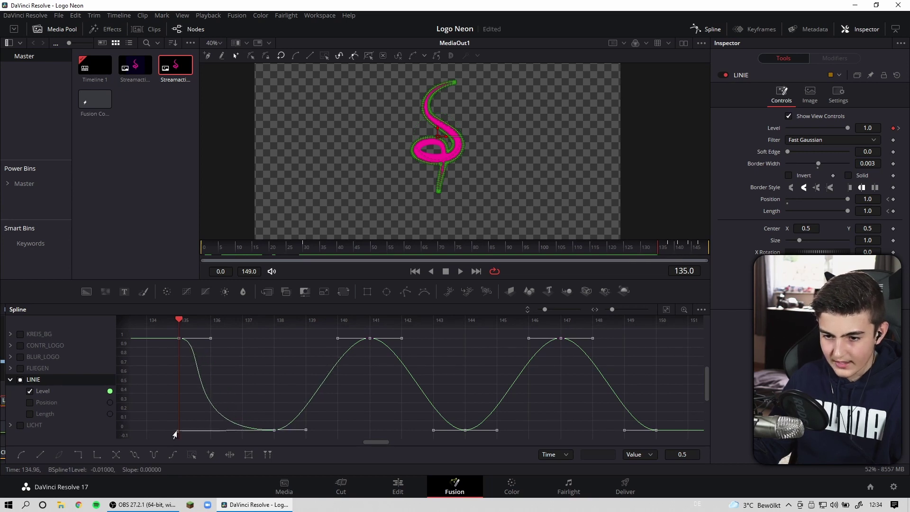
drag(337, 338, 274, 338)
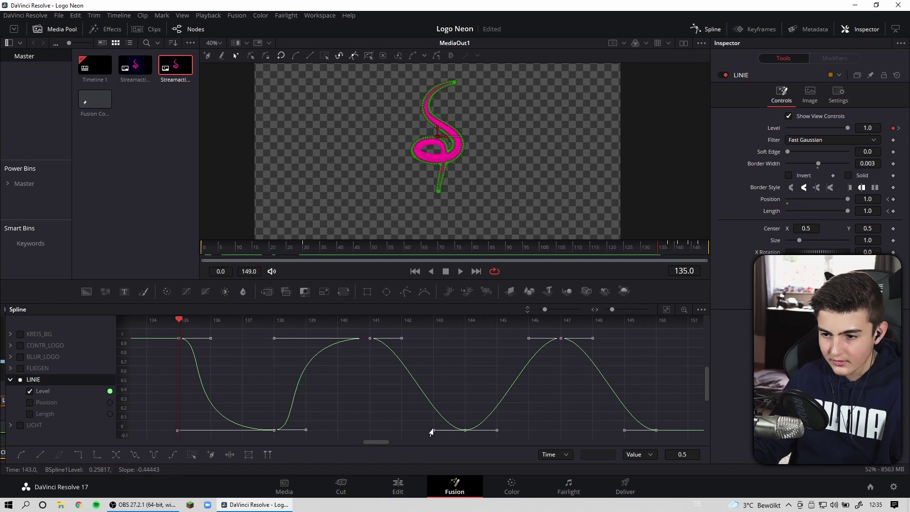
drag(435, 430, 370, 430)
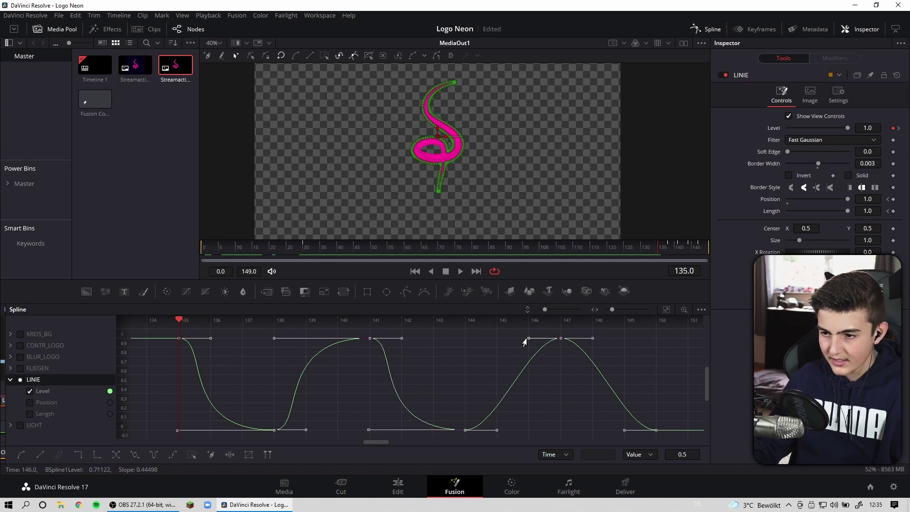
drag(528, 338, 464, 338)
drag(623, 430, 560, 430)
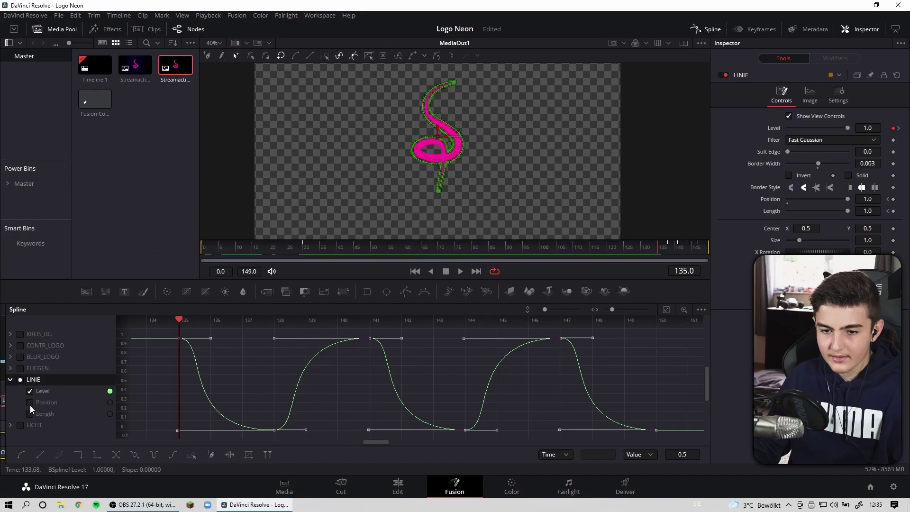
Step: Smooth LINIE's Position ramp into an eased S-curve
click(29, 402)
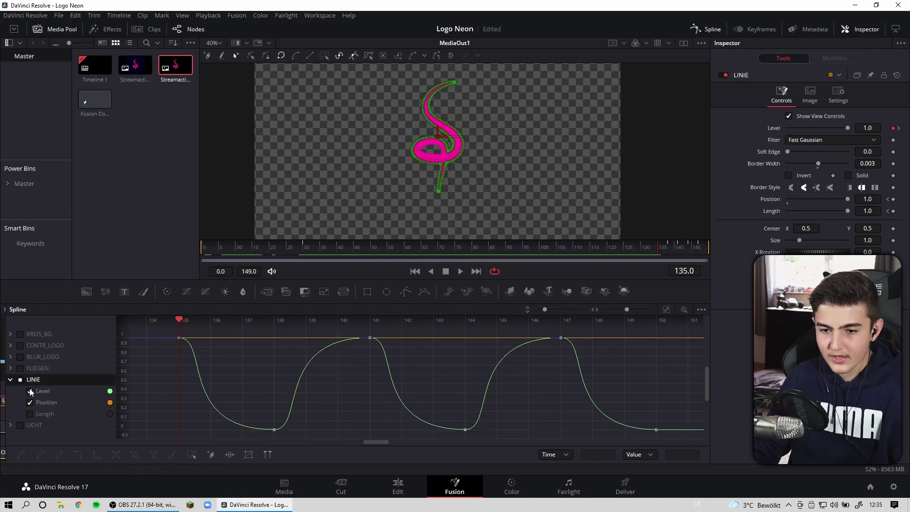
click(29, 391)
click(665, 308)
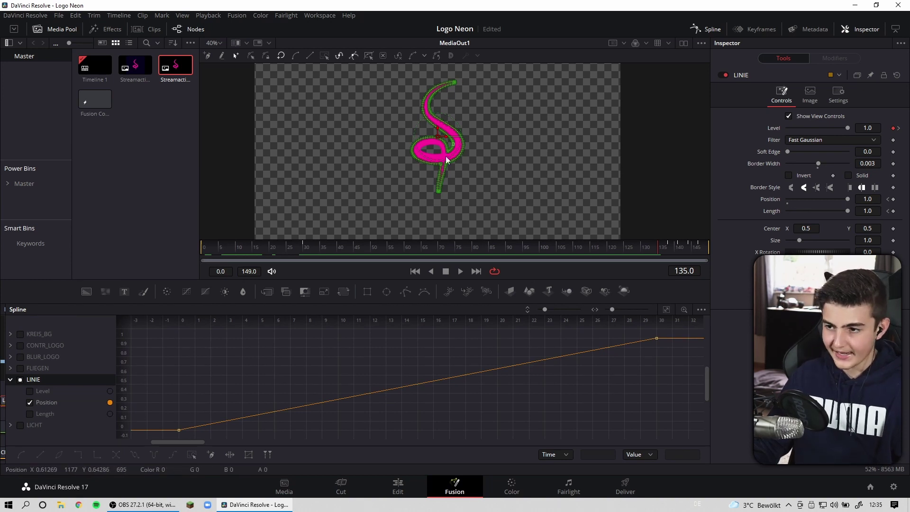
drag(678, 328, 217, 438)
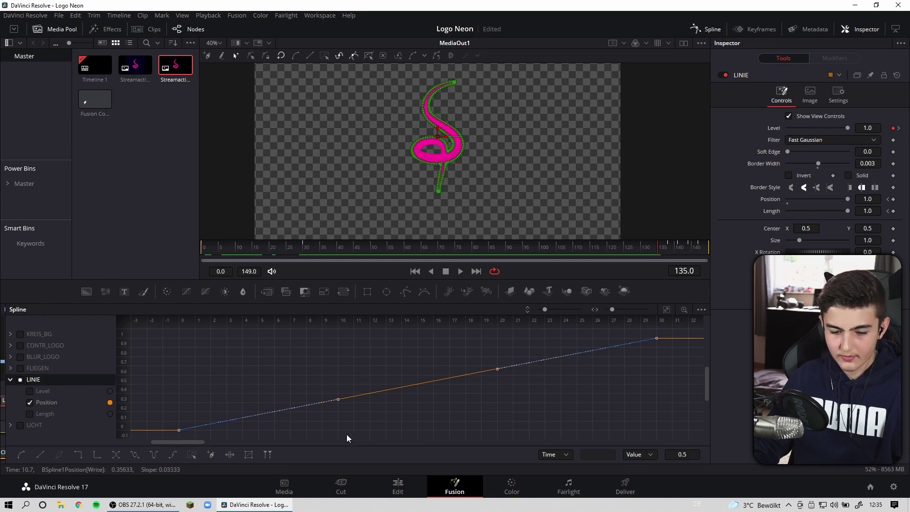
key(shift+s)
Step: Smooth LINIE's Length ramp into an eased curve, then display LICHT's Blend curve
click(29, 413)
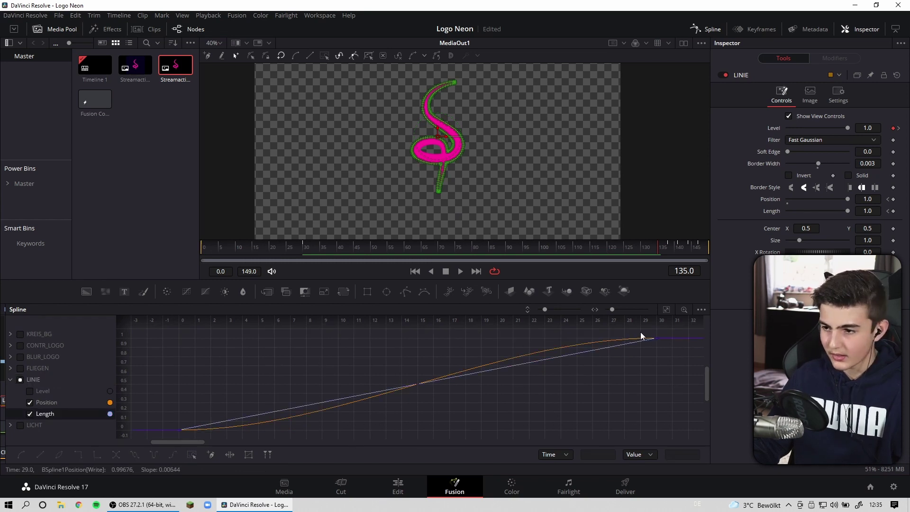
click(30, 402)
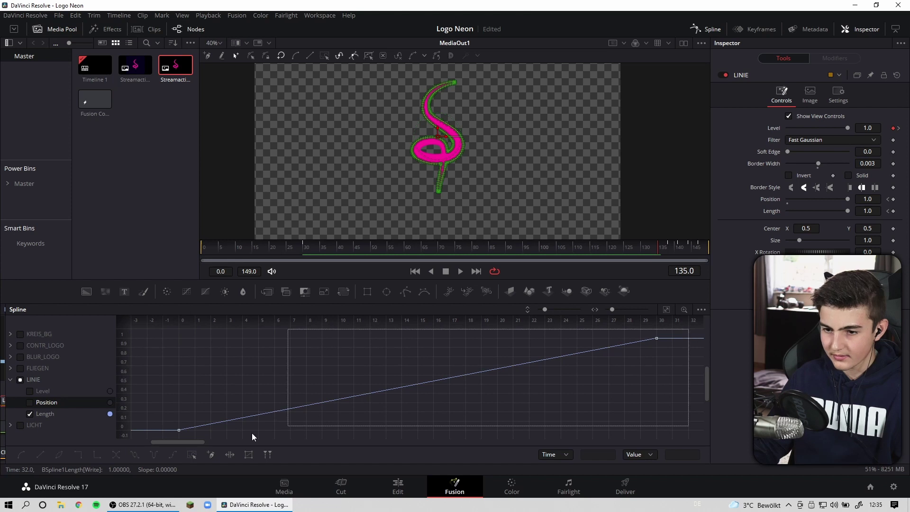
drag(692, 331, 163, 456)
key(shift+s)
click(521, 406)
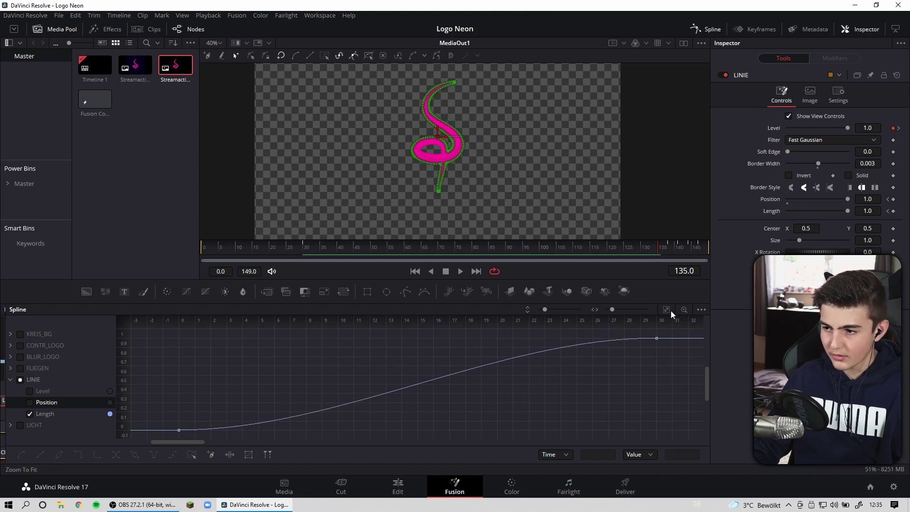
click(29, 415)
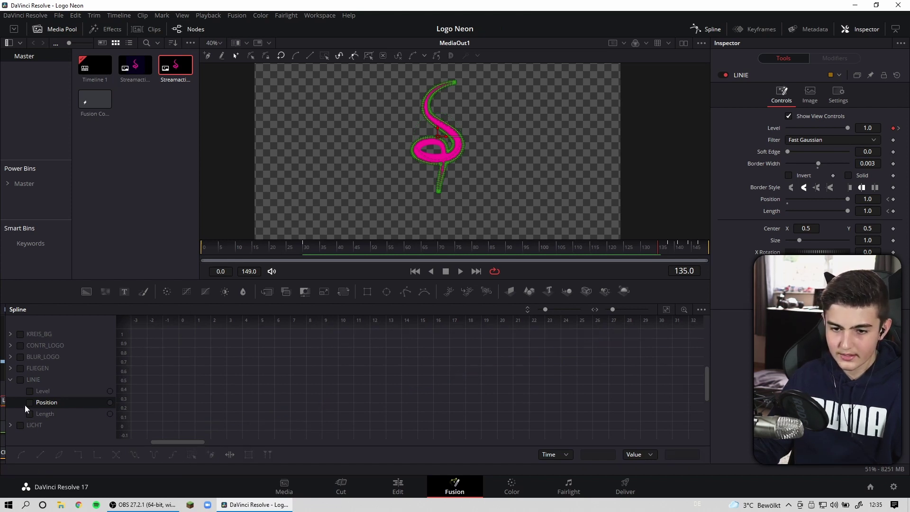
click(10, 379)
click(20, 390)
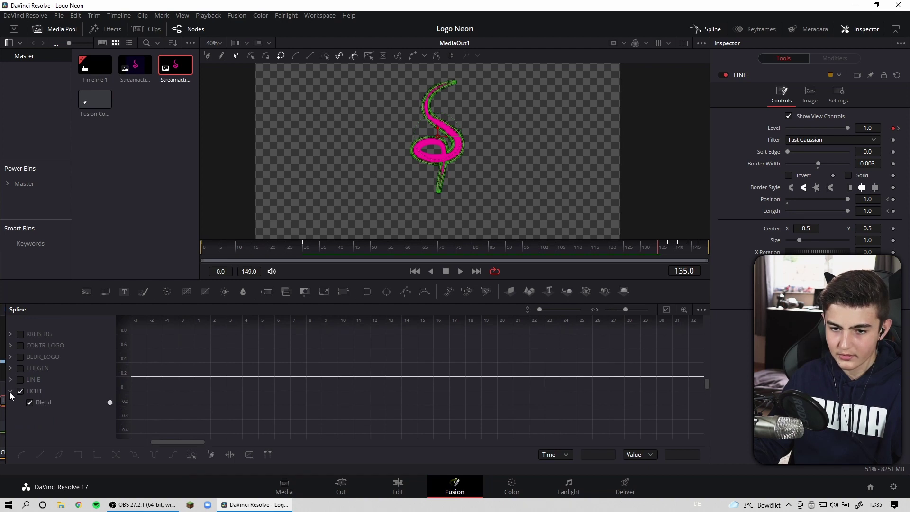
Step: Ease LICHT's Blend flicker keyframes (frames 50–70) and fade-out keyframes (frames 120–133)
click(667, 310)
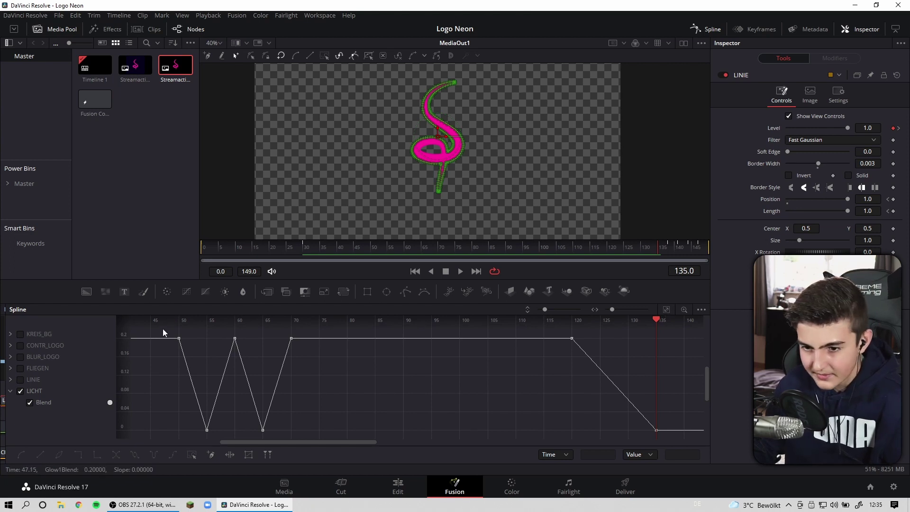
drag(163, 329, 284, 431)
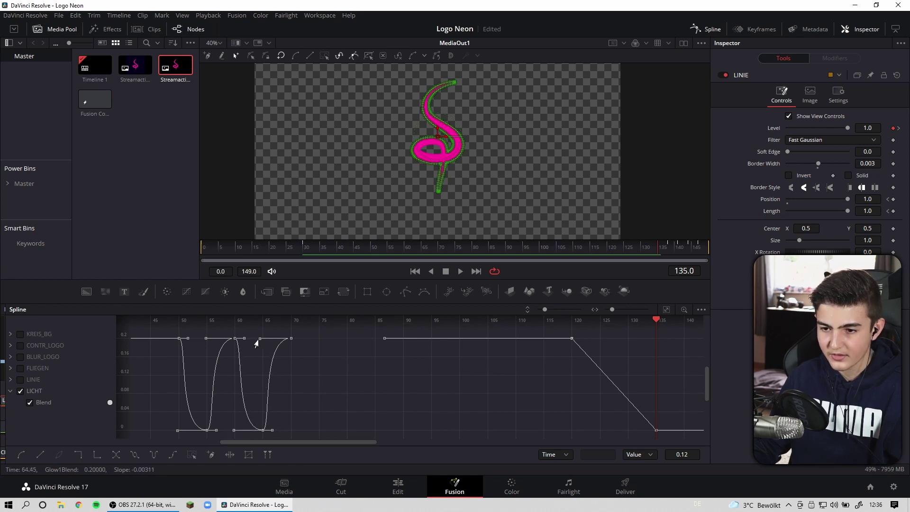
mouse_move(564, 329)
mouse_down()
mouse_move(646, 422)
mouse_move(573, 430)
mouse_up()
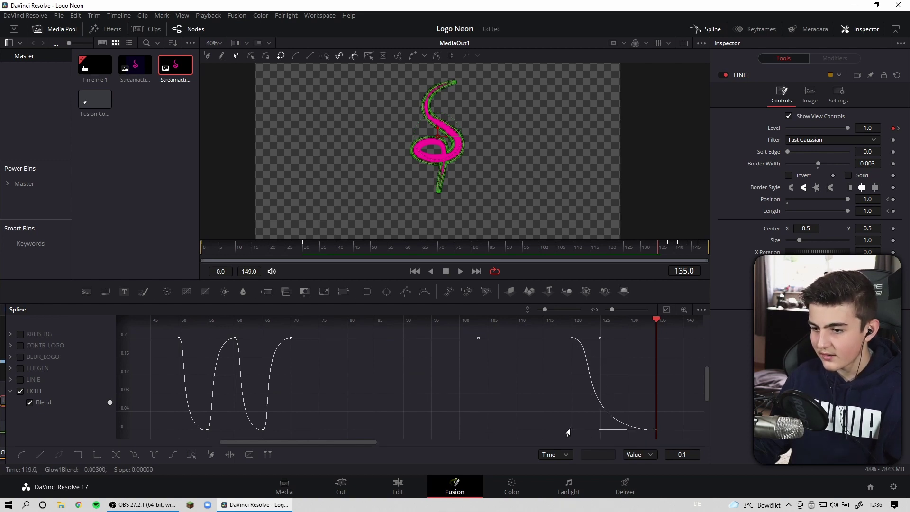
click(712, 34)
Step: Check the comp on the Edit timeline, then move MediaOut1 further right of Merge2
click(398, 486)
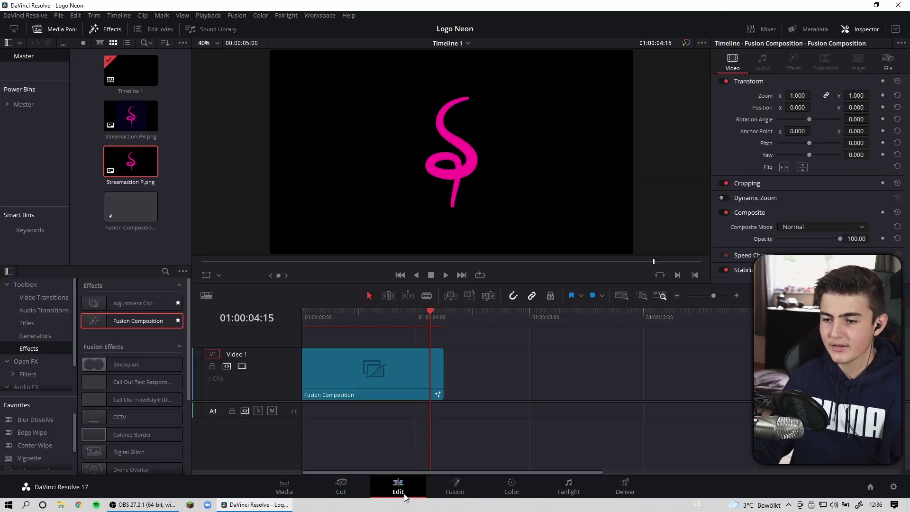
click(445, 479)
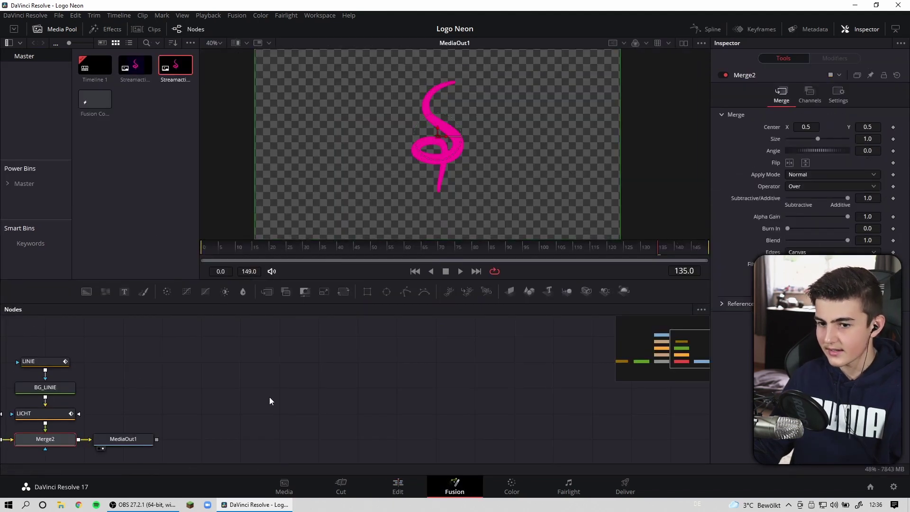
key(ctrl+f)
drag(437, 401, 491, 398)
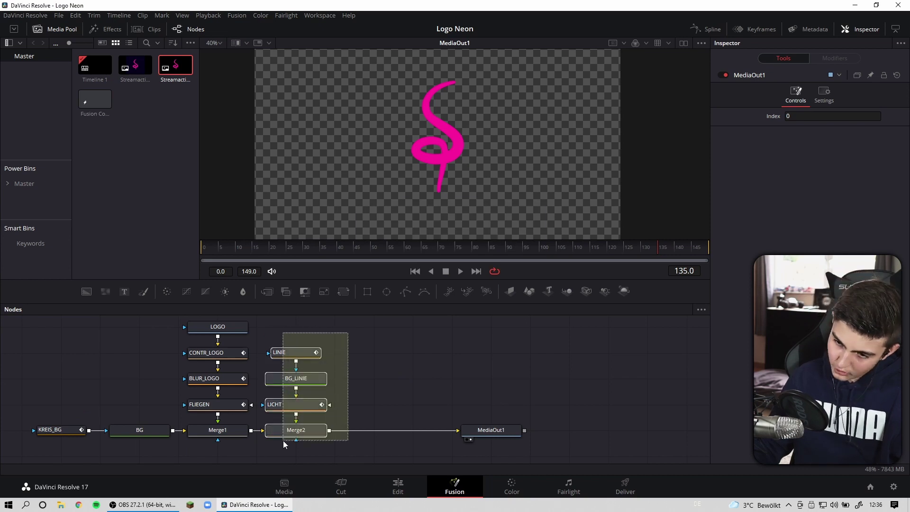
Step: Paste a copy of the LINIE, BG_LINIE and Merge2 branch before MediaOut1, deleting LICHT_1
drag(300, 370, 283, 440)
key(ctrl+c)
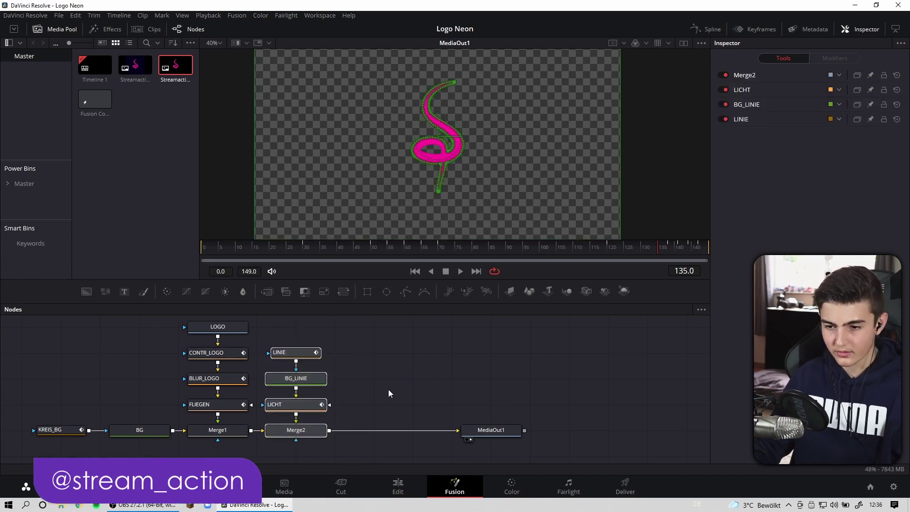
click(479, 348)
key(ctrl+v)
drag(494, 440, 383, 437)
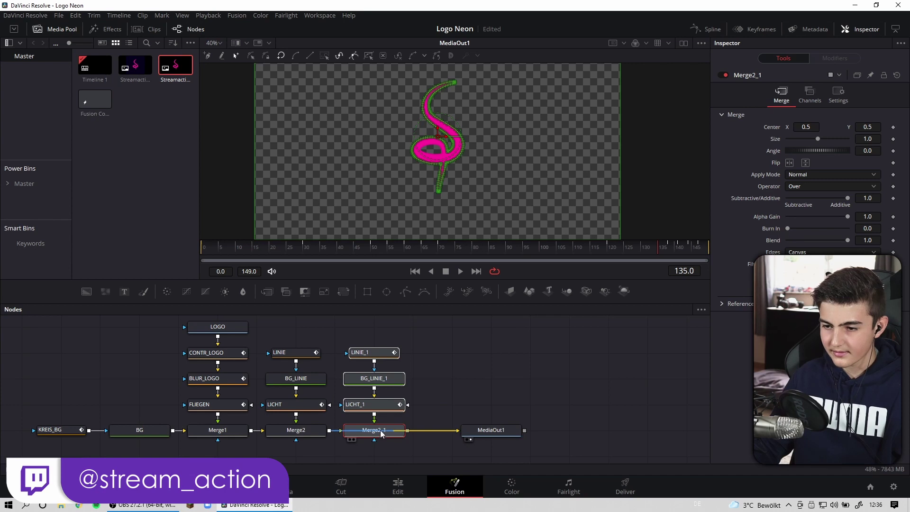
click(370, 404)
key(Delete)
drag(419, 339, 375, 404)
scroll(435, 175, up, 2)
scroll(435, 175, up, 2)
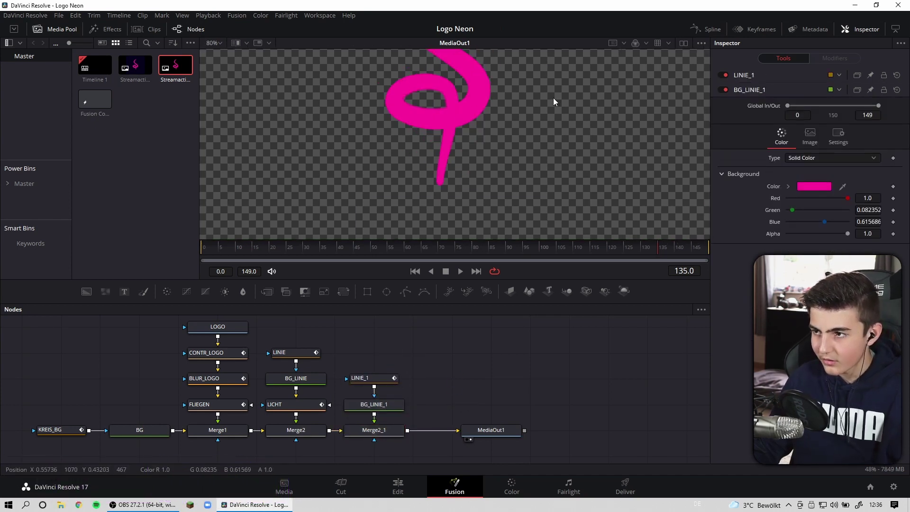
Step: Scrub, then play Timeline 1 full-screen from its first frame to watch the neon logo animation
click(411, 493)
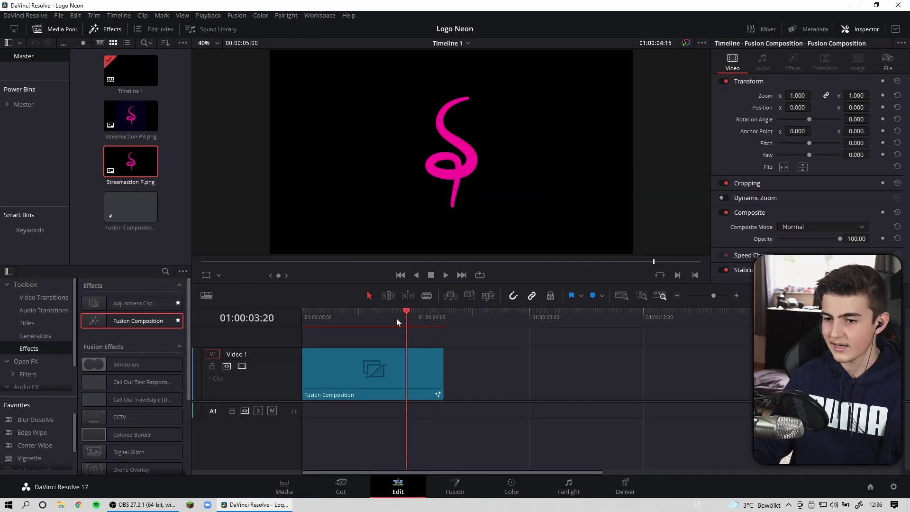
key(Home)
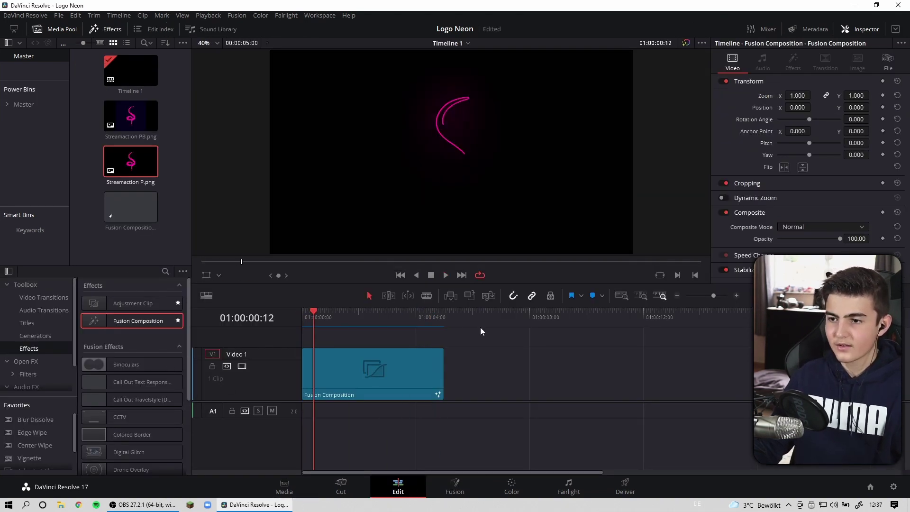
drag(315, 315, 396, 316)
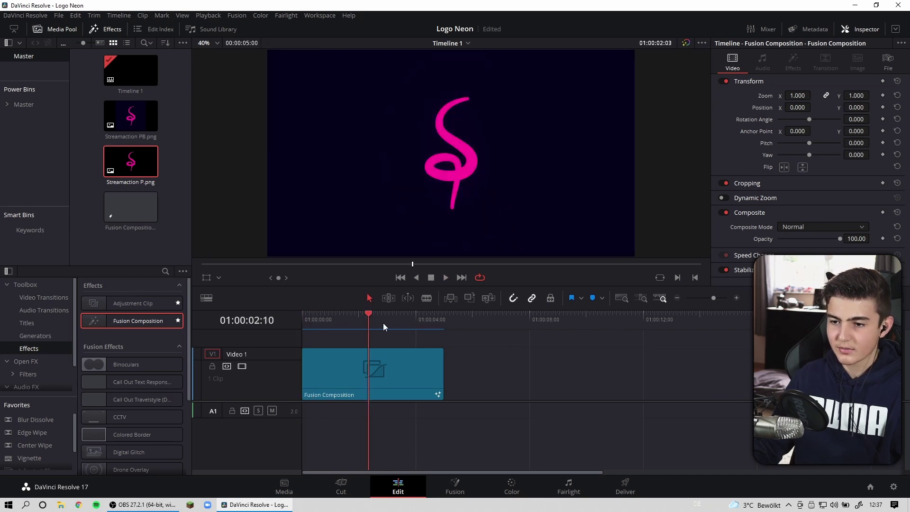
key(Home)
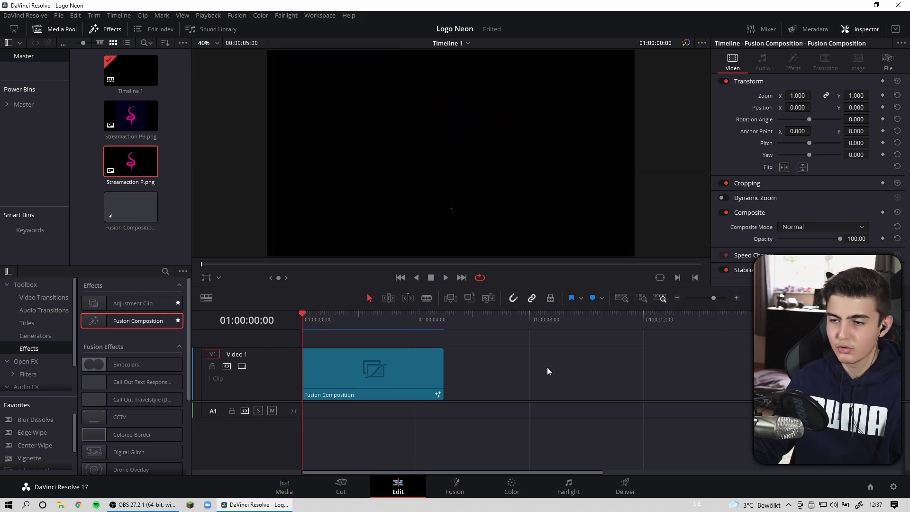
key(space)
key(p)
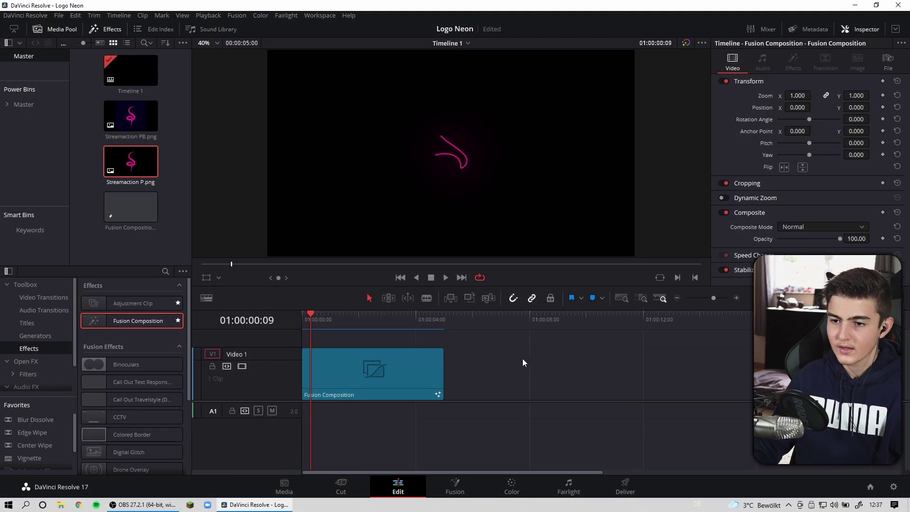
key(space)
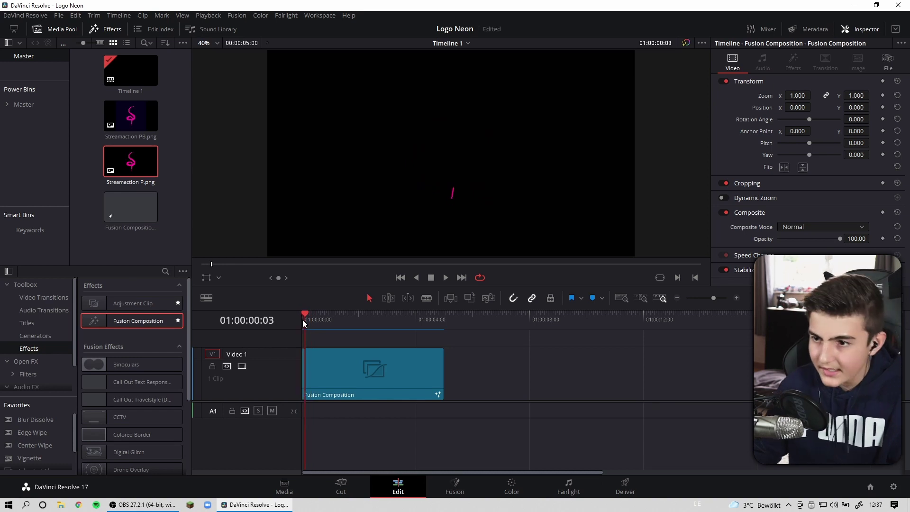
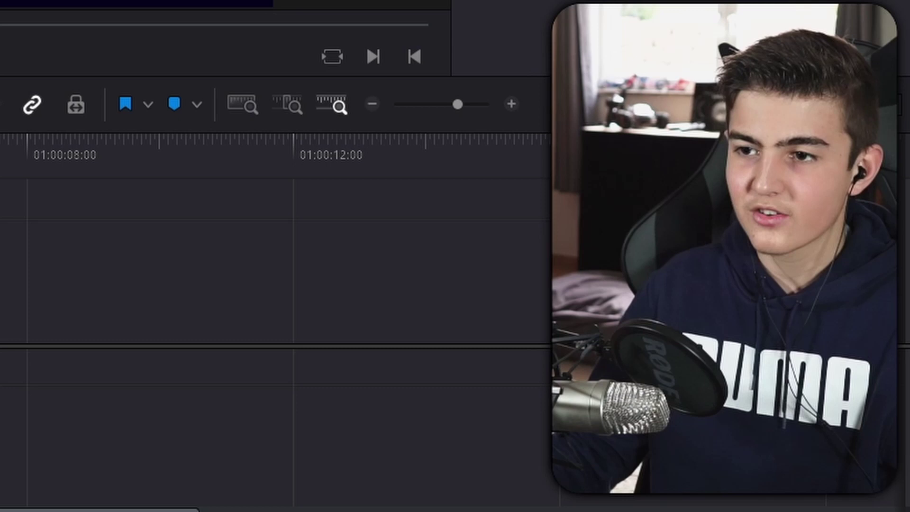
Step: On the Deliver page, turn off Export Audio for the Fusion Composition render
click(417, 317)
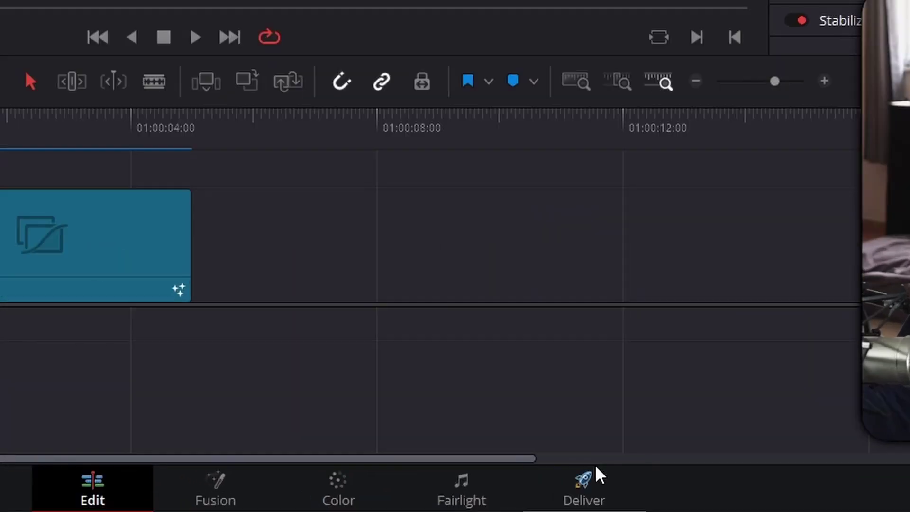
click(629, 478)
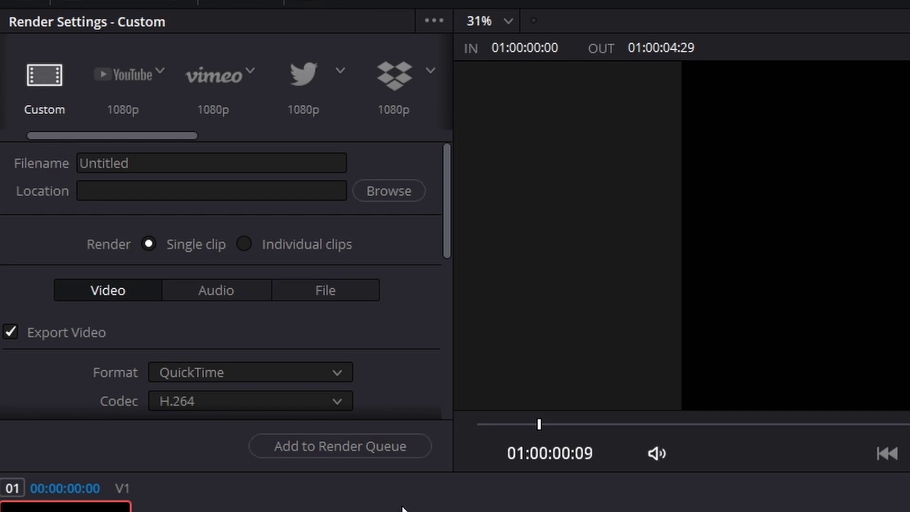
click(227, 296)
click(11, 332)
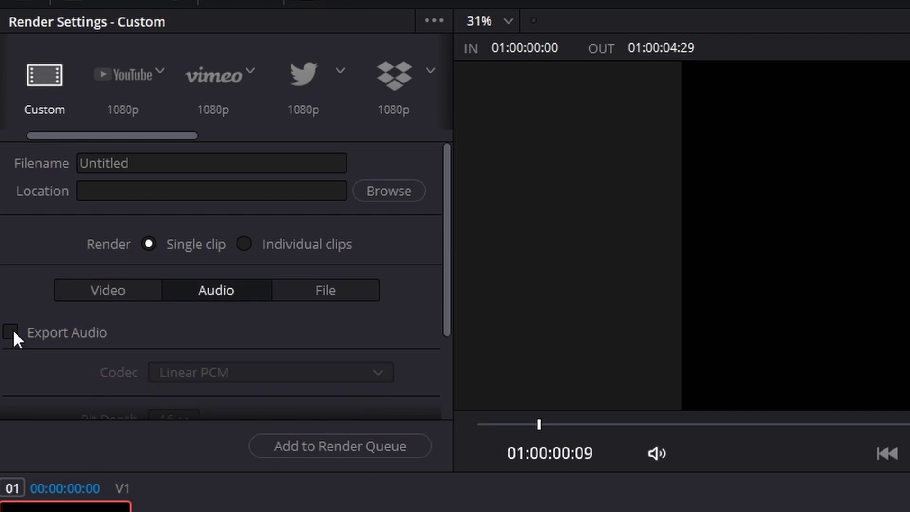
click(115, 297)
Step: Set the video codec to GoPro CineForm, type RGB 16-bit, with Export Alpha enabled
scroll(104, 300, down, 5)
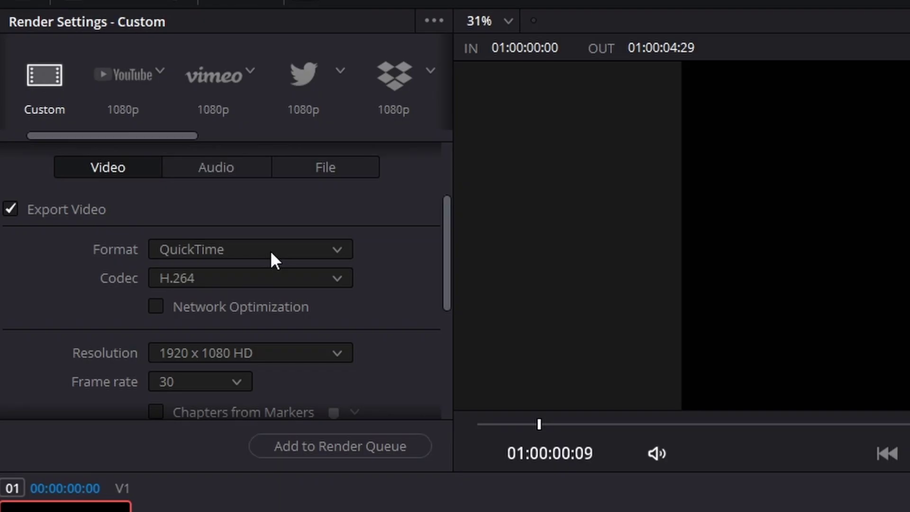
click(224, 278)
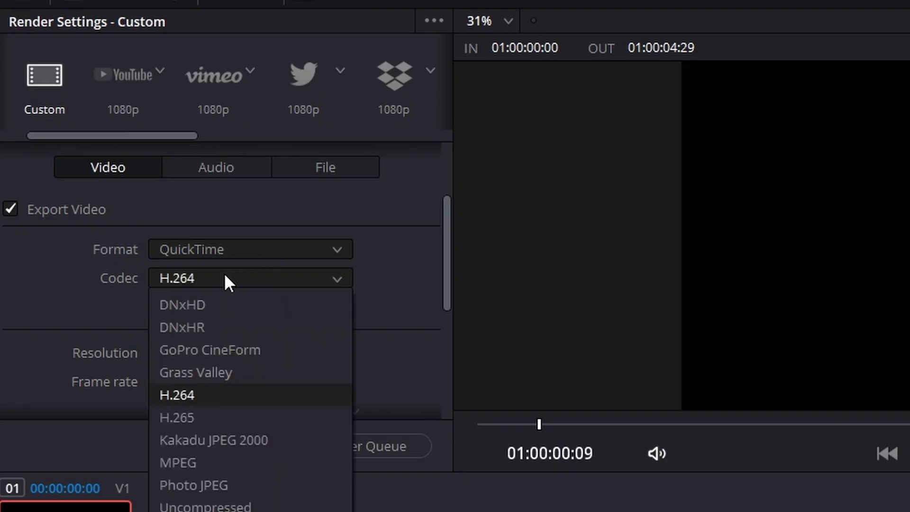
click(240, 351)
click(199, 307)
click(213, 331)
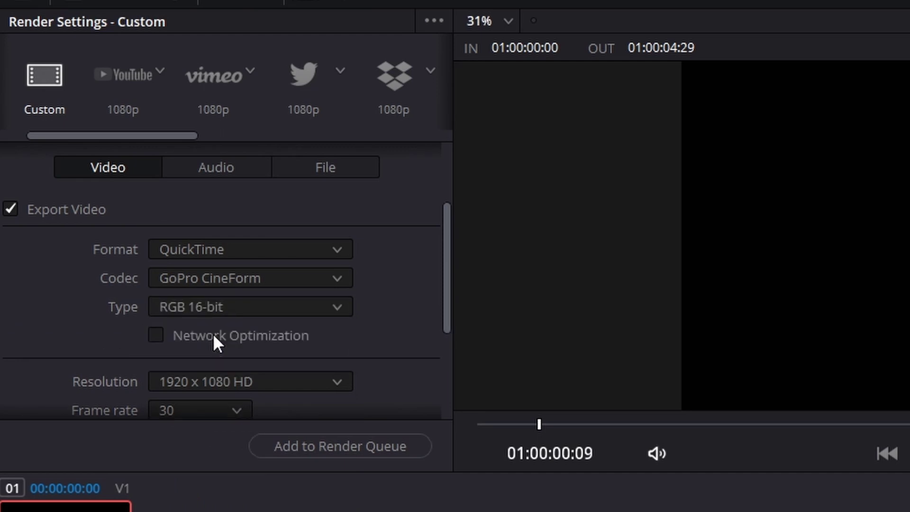
scroll(79, 348, down, 2)
scroll(79, 348, down, 3)
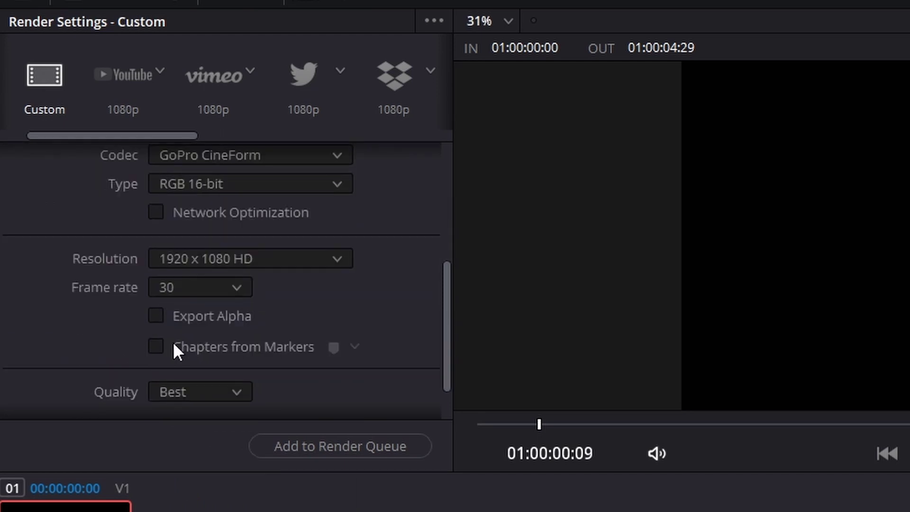
click(157, 315)
scroll(296, 359, up, 6)
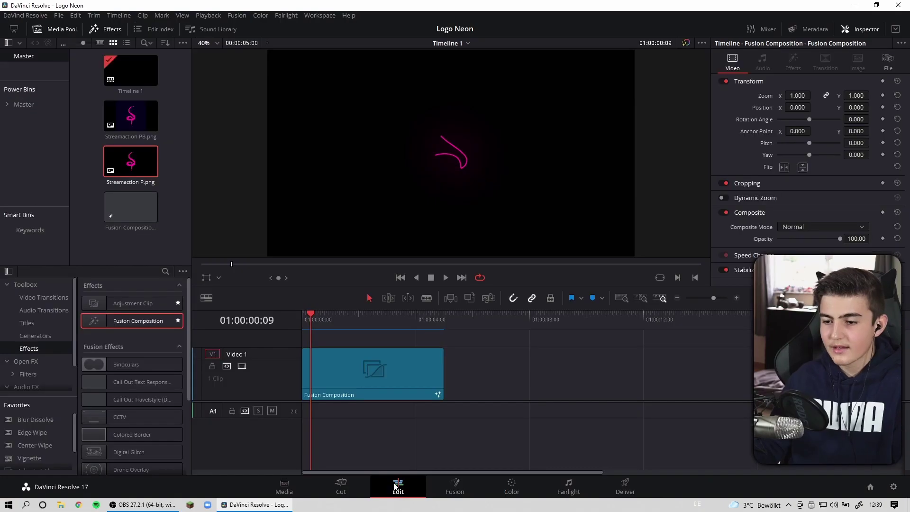
Step: Create a new power bin named 'intro' under Master
click(363, 386)
click(69, 161)
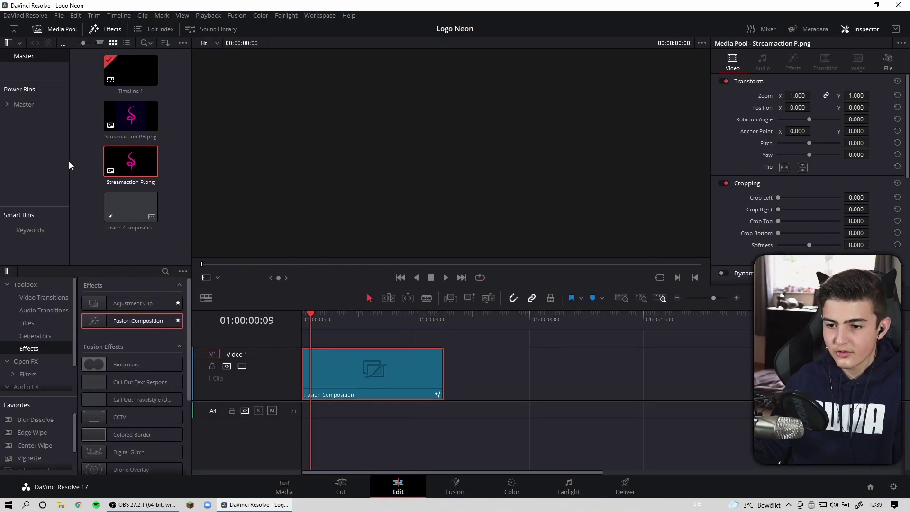
click(8, 104)
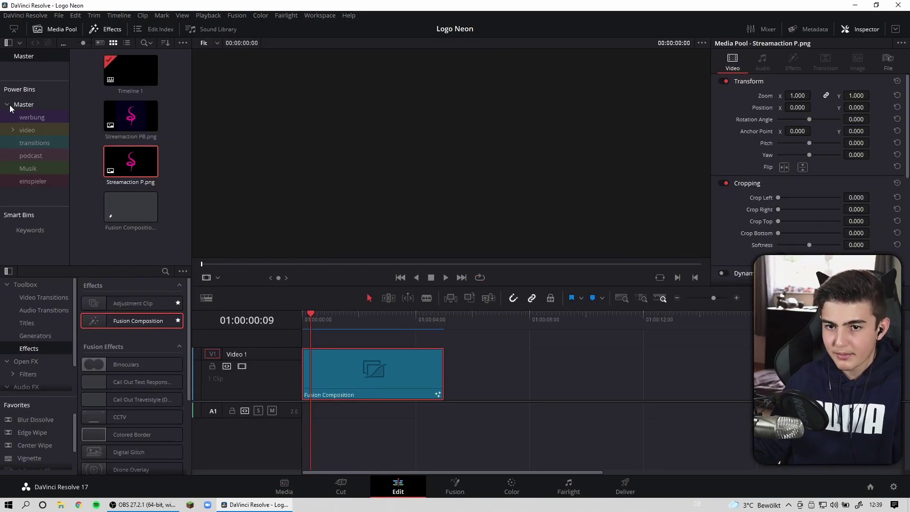
right_click(52, 193)
click(59, 198)
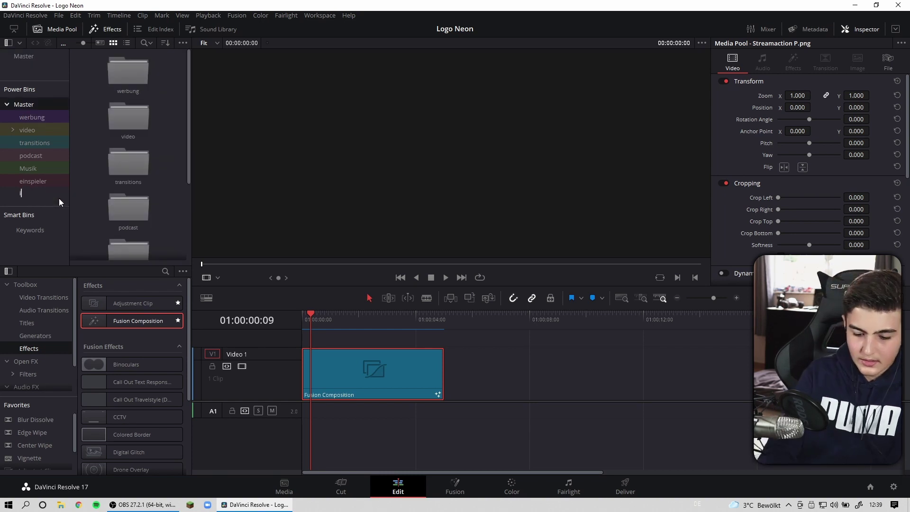
text(intro)
key(Return)
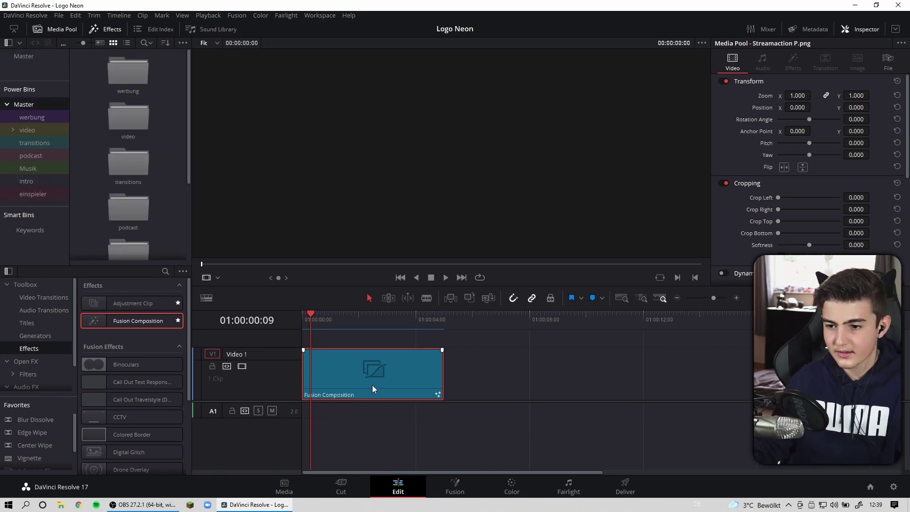
Step: Store the Fusion Composition clip in the intro bin and place a second copy on Video 1
drag(372, 385, 42, 180)
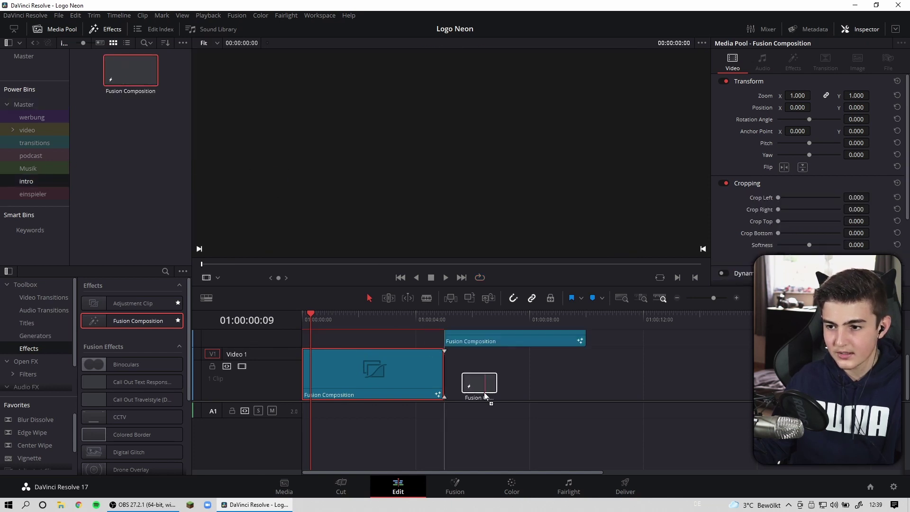
drag(125, 83, 531, 379)
drag(527, 330, 547, 335)
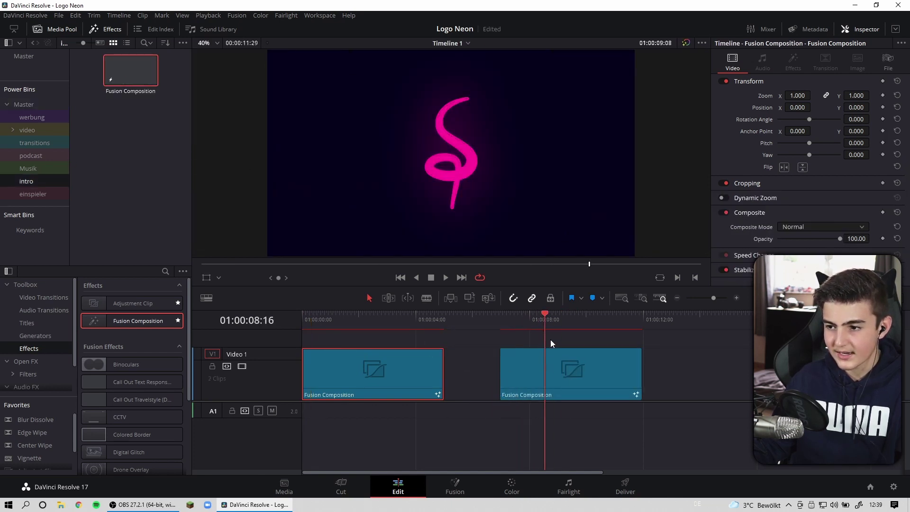